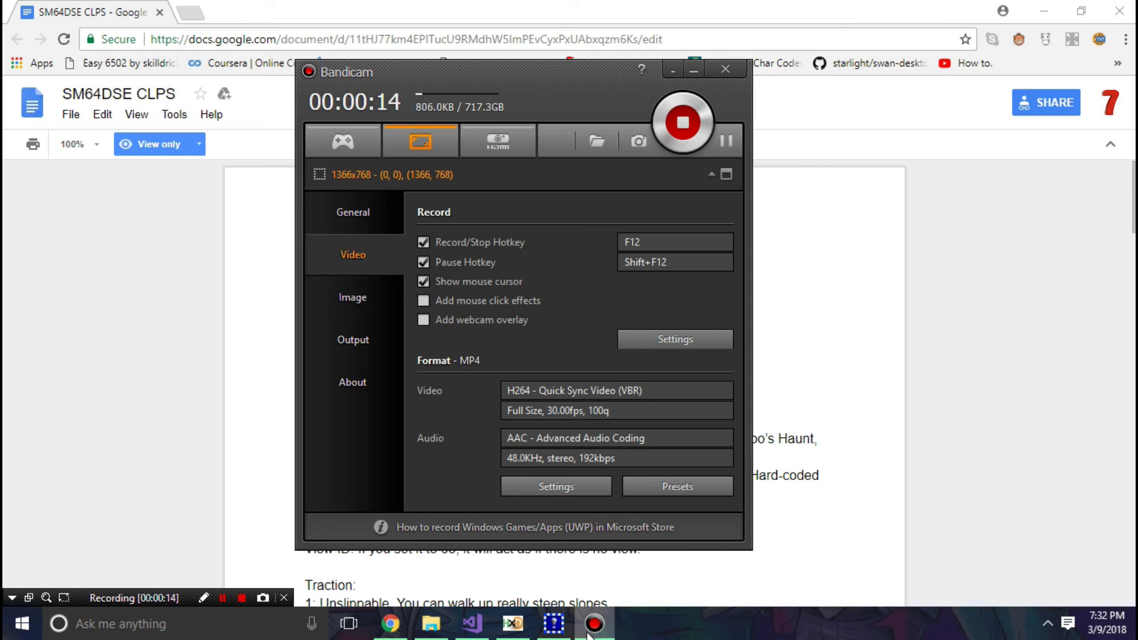
Step: Arrange the tutorial project folder and the SM64DS Editor window so both can be reached on the desktop
{"action": "left_click", "coordinate": [729, 411]}
{"action": "left_click", "coordinate": [553, 624]}
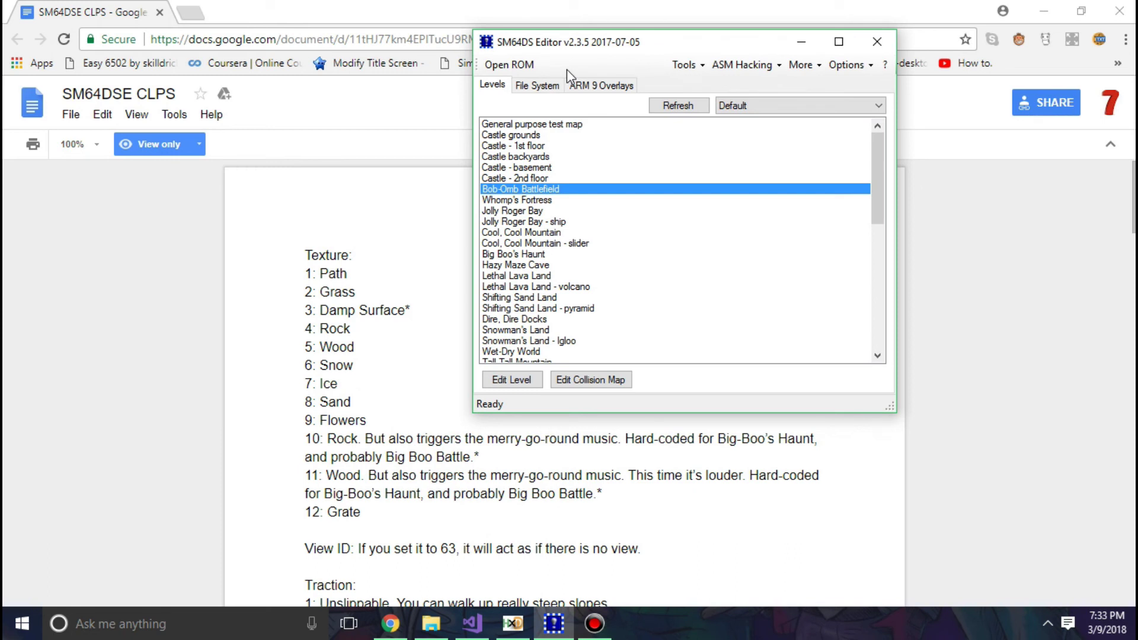
{"action": "left_click", "coordinate": [431, 623]}
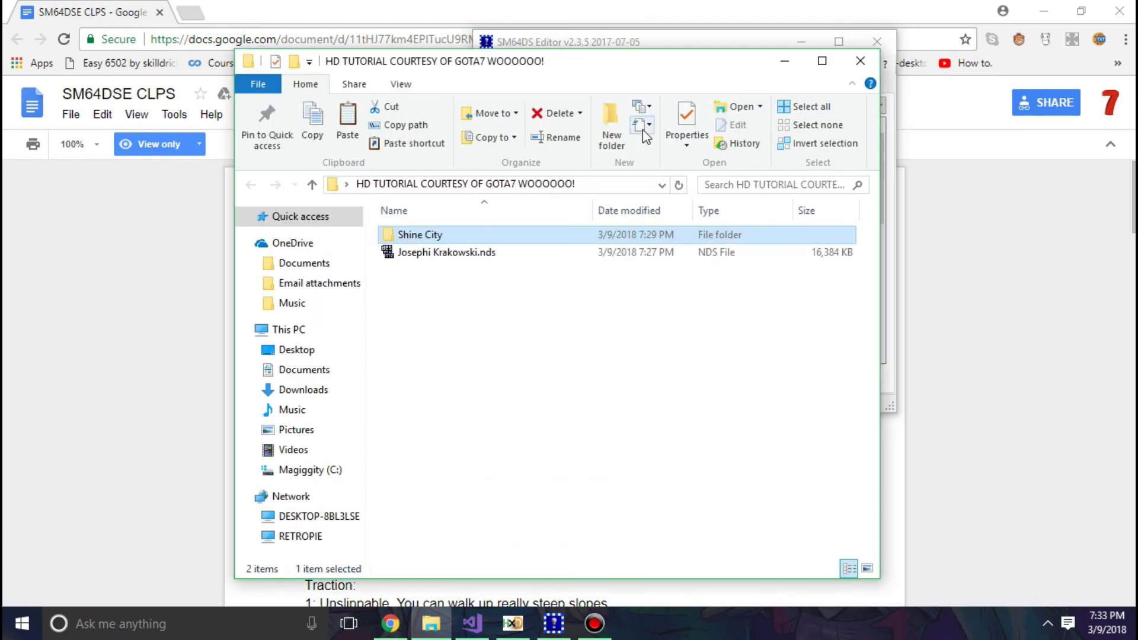
{"action": "left_click_drag", "start_coordinate": [560, 74], "coordinate": [548, 278]}
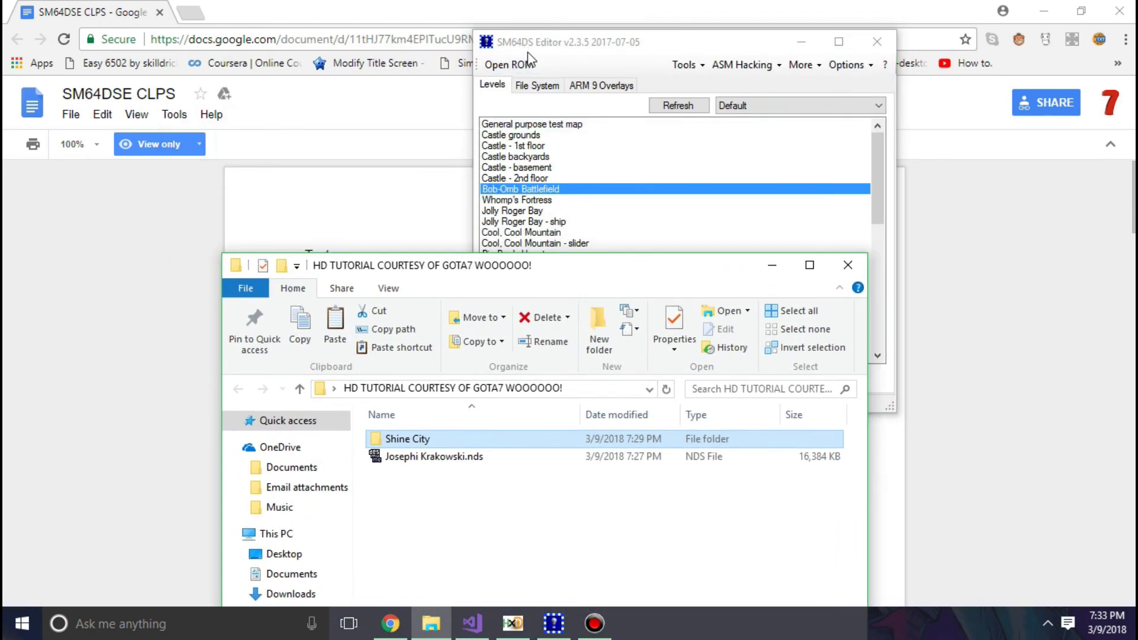
{"action": "left_click_drag", "start_coordinate": [457, 272], "coordinate": [369, 47]}
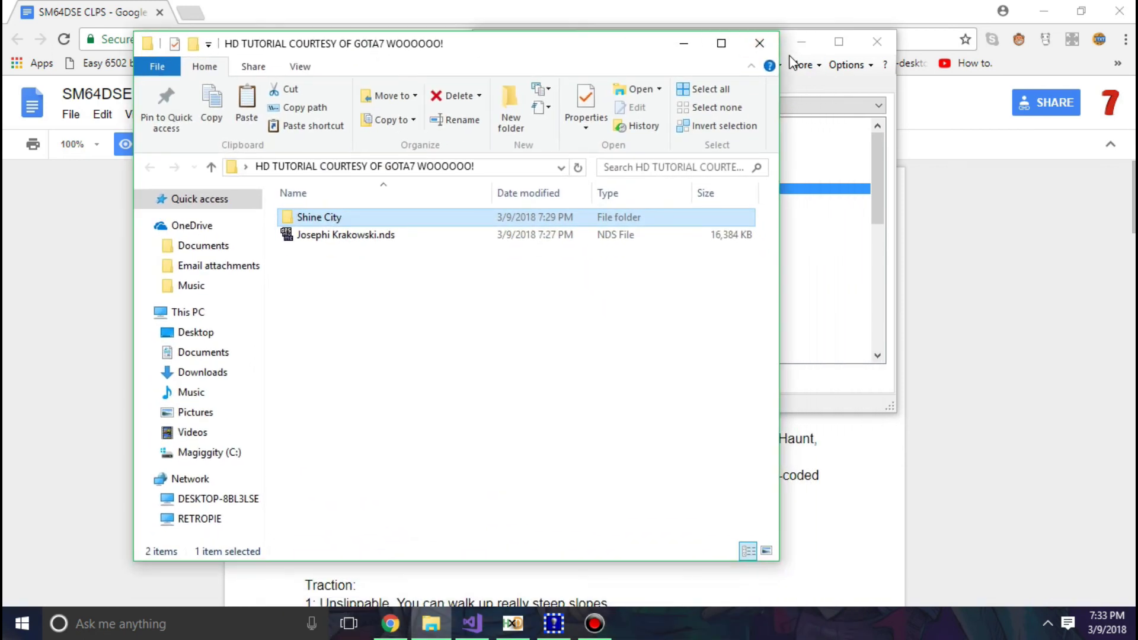
{"action": "left_click", "coordinate": [892, 219]}
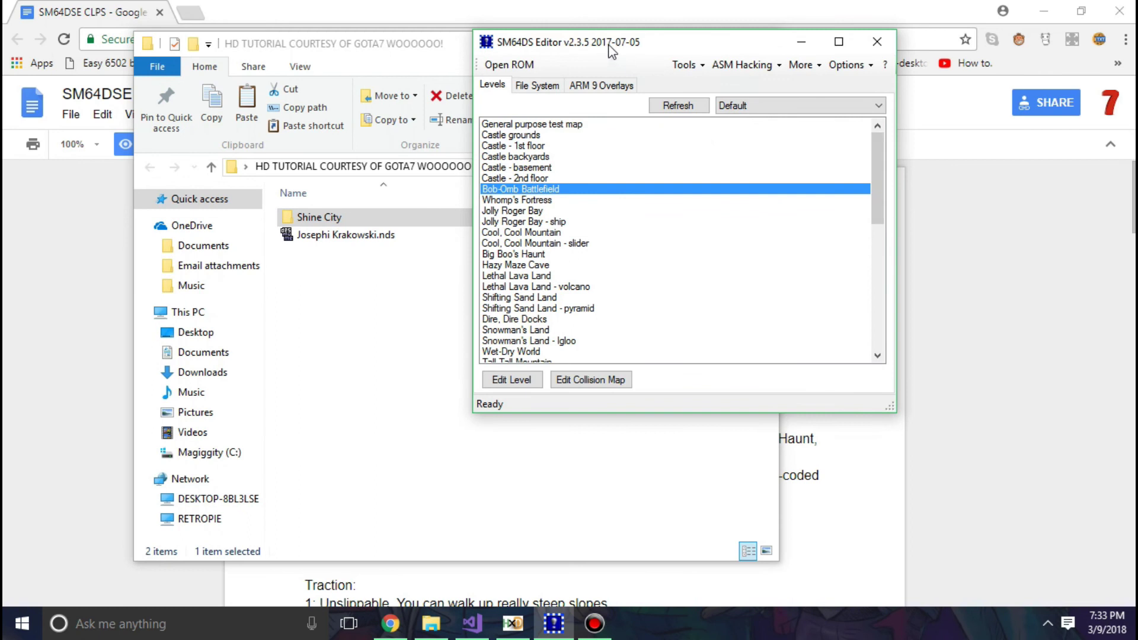
{"action": "left_click_drag", "start_coordinate": [610, 50], "coordinate": [719, 140]}
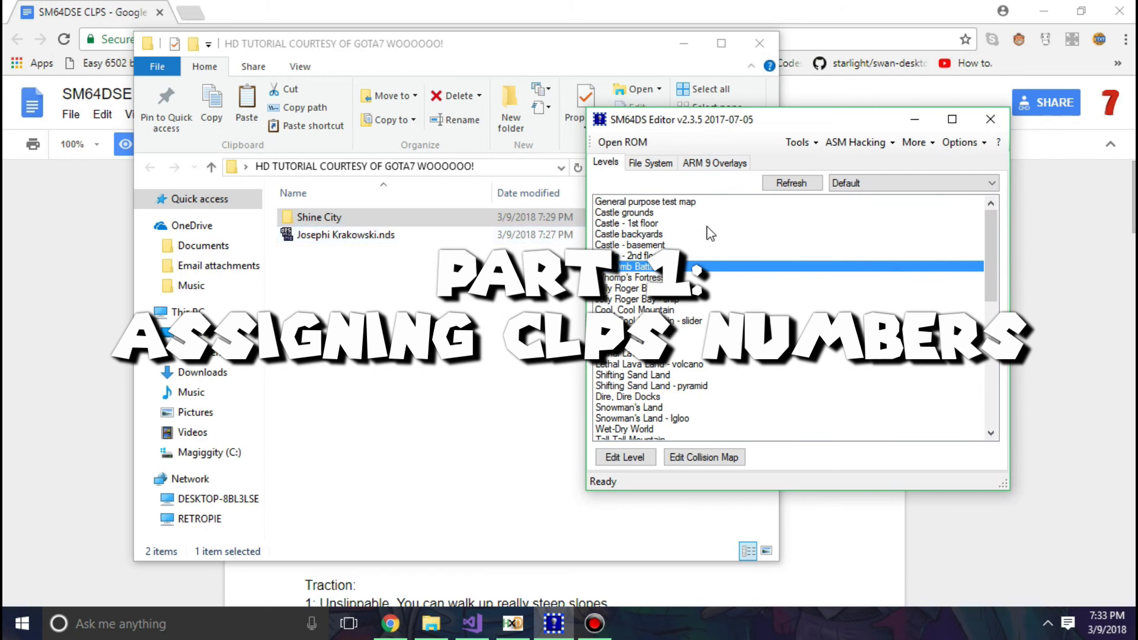
Step: Open the Bob-Omb Battlefield level for editing in a maximized window and bring the whole level into view
{"action": "double_click", "coordinate": [650, 268]}
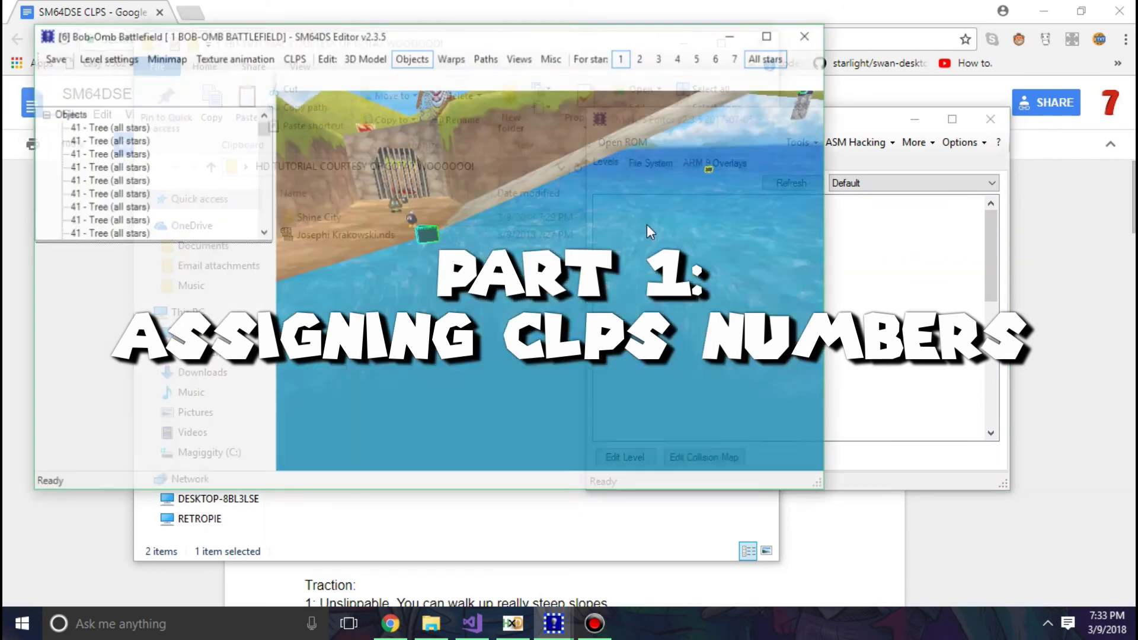
{"action": "left_click", "coordinate": [748, 34]}
{"action": "left_click_drag", "start_coordinate": [621, 186], "coordinate": [368, 409]}
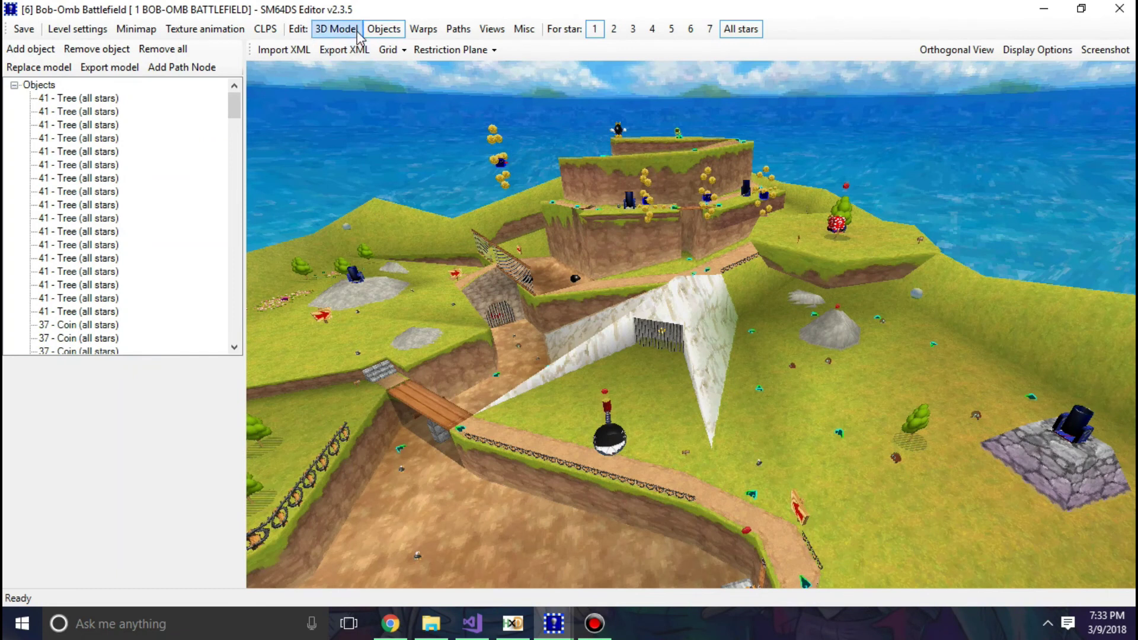
Step: Start the level model import for Bob-Omb Battlefield and load Shine_City_v3_area1.obj as the source model
{"action": "left_click", "coordinate": [336, 30]}
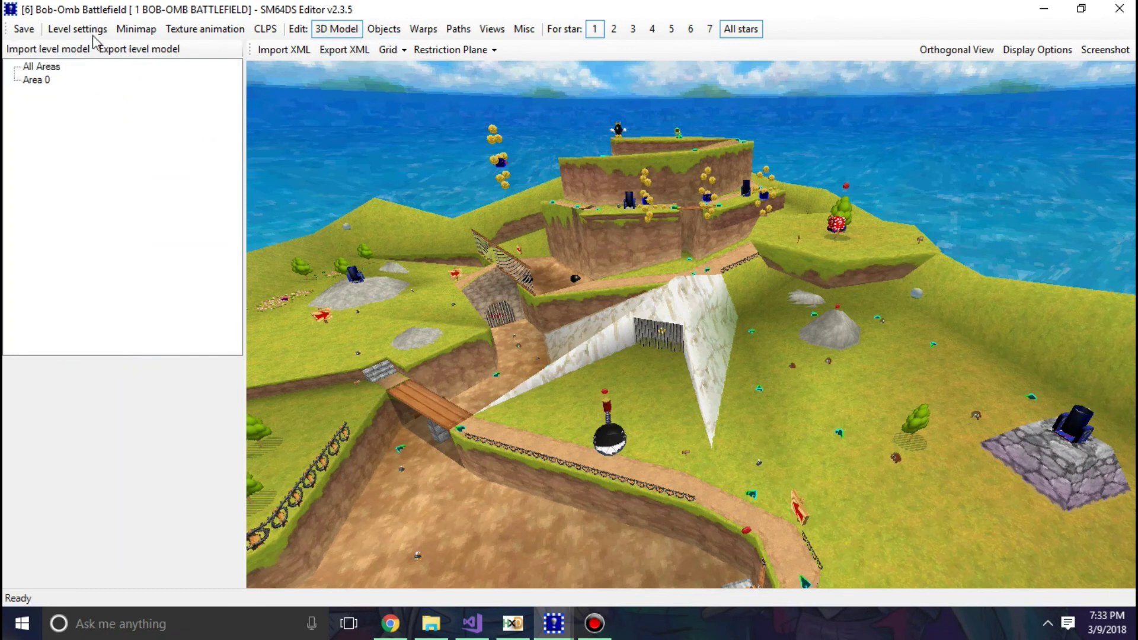
{"action": "left_click", "coordinate": [48, 52]}
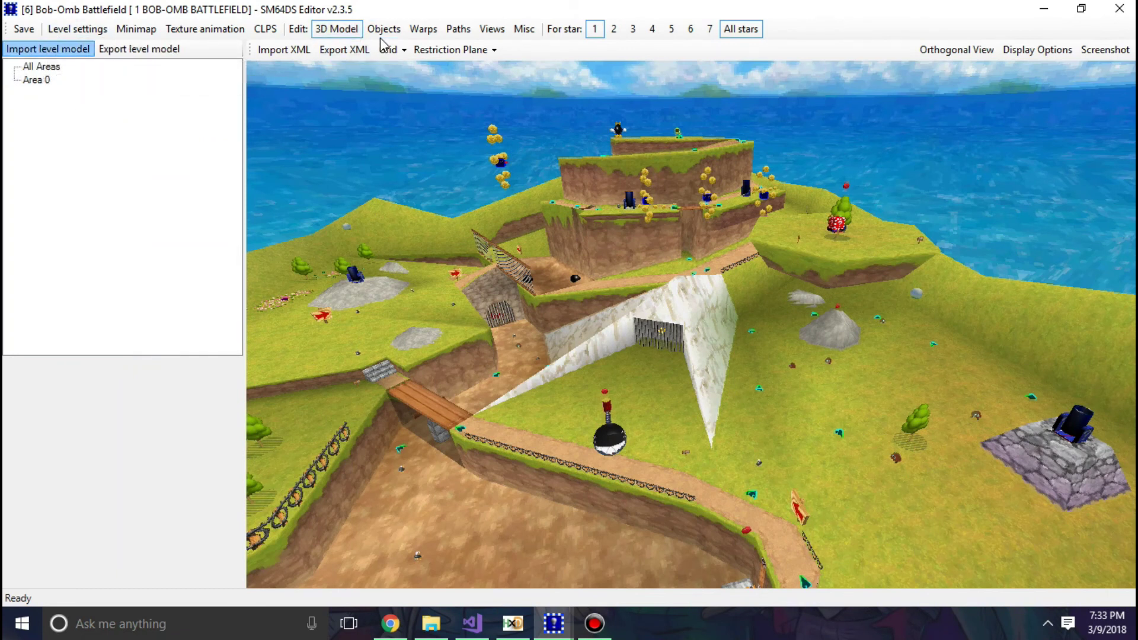
{"action": "left_click", "coordinate": [735, 57]}
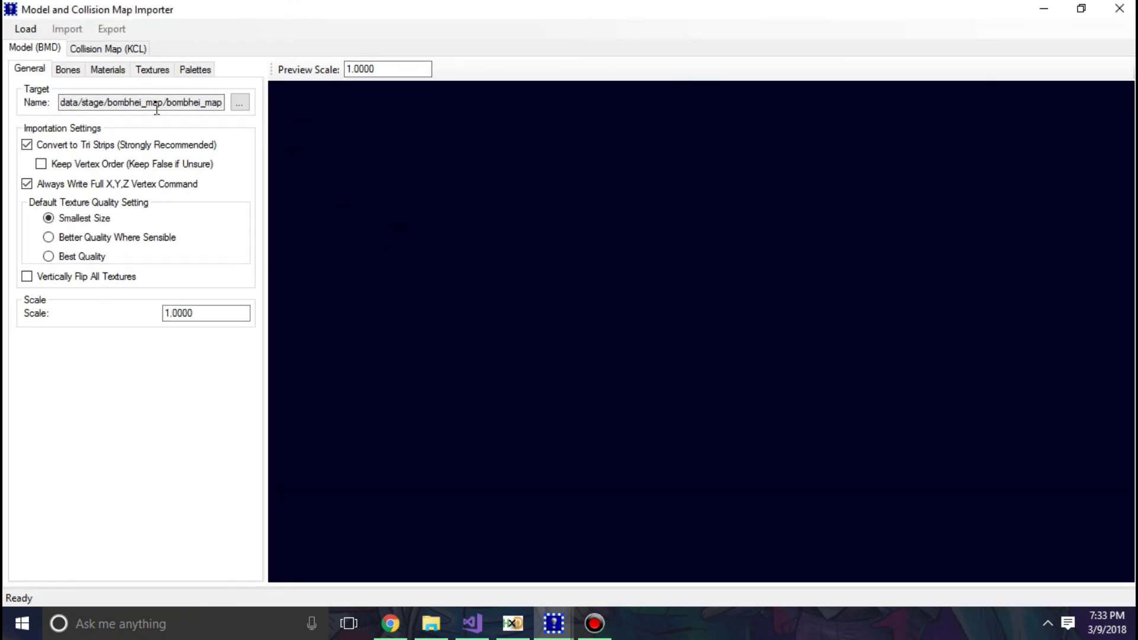
{"action": "left_click", "coordinate": [30, 31]}
{"action": "left_click", "coordinate": [45, 47]}
{"action": "double_click", "coordinate": [223, 139]}
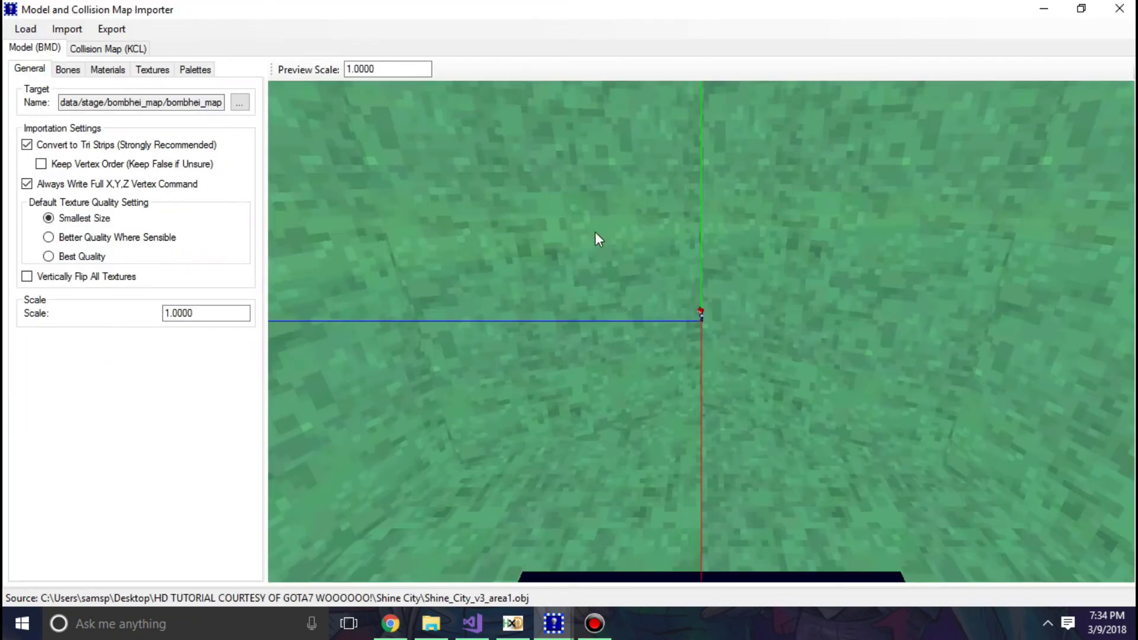
Step: Try model scales of .1 and .01, comparing the level's size with the Mario figure in the preview
{"action": "left_click_drag", "start_coordinate": [597, 238], "coordinate": [540, 252]}
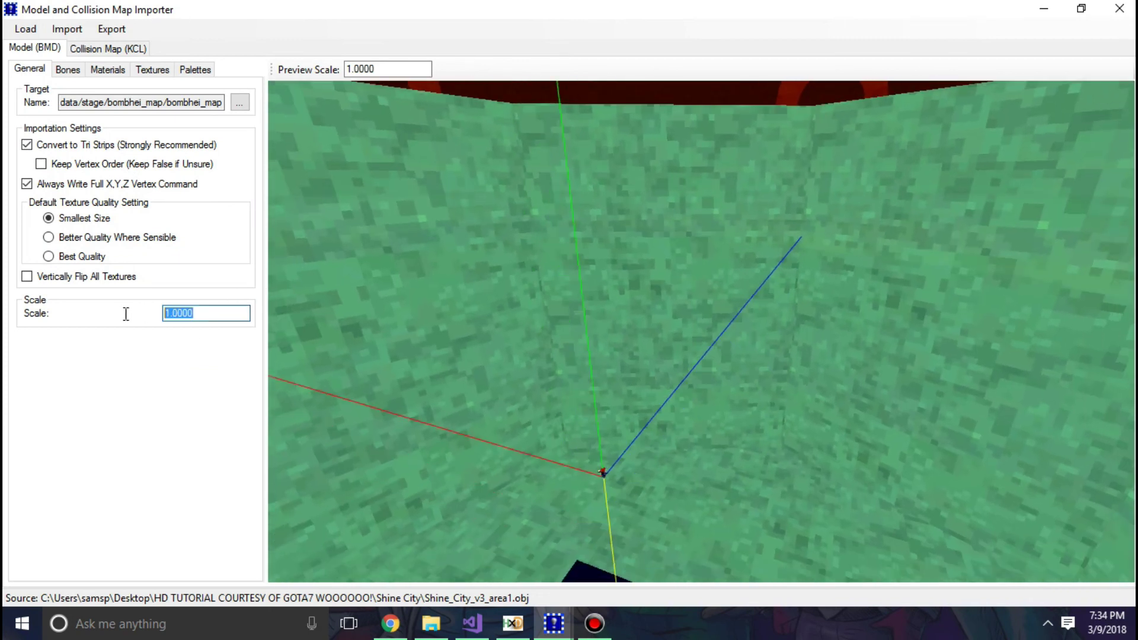
{"action": "type", "text": ".1"}
{"action": "left_click_drag", "start_coordinate": [332, 367], "coordinate": [676, 311]}
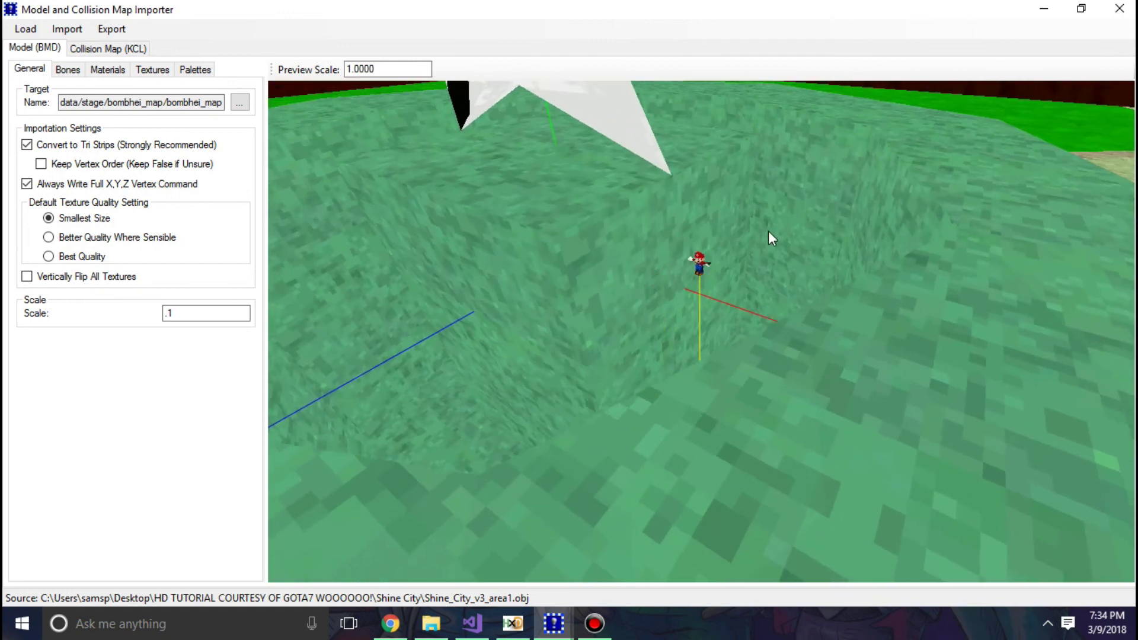
{"action": "left_click_drag", "start_coordinate": [960, 141], "coordinate": [430, 270]}
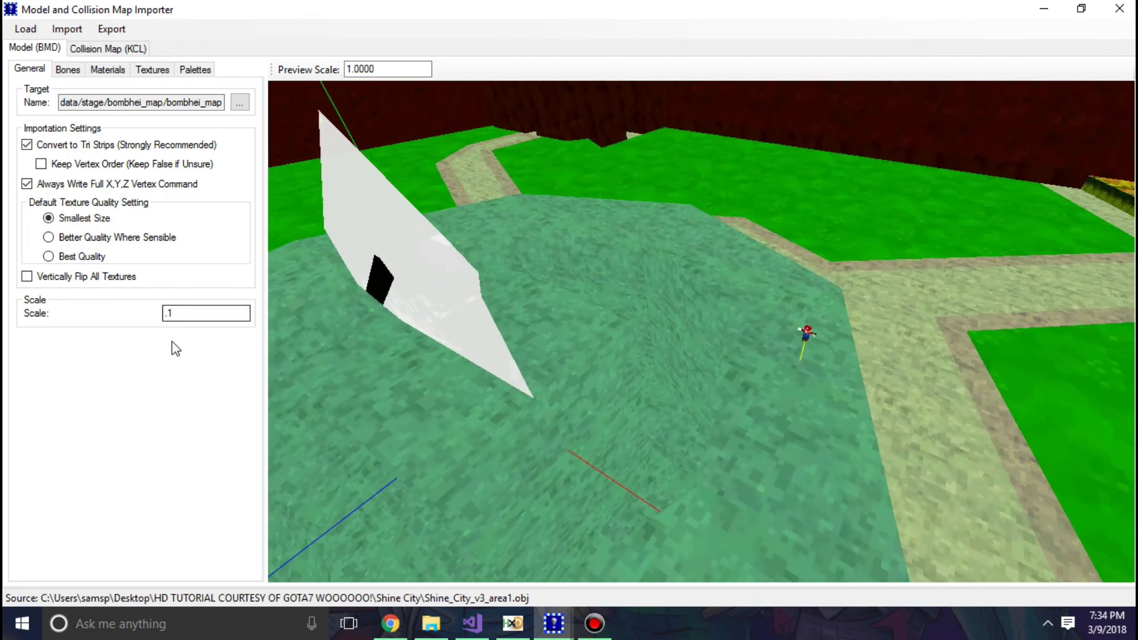
{"action": "key", "text": "BackSpace"}
{"action": "type", "text": "0"}
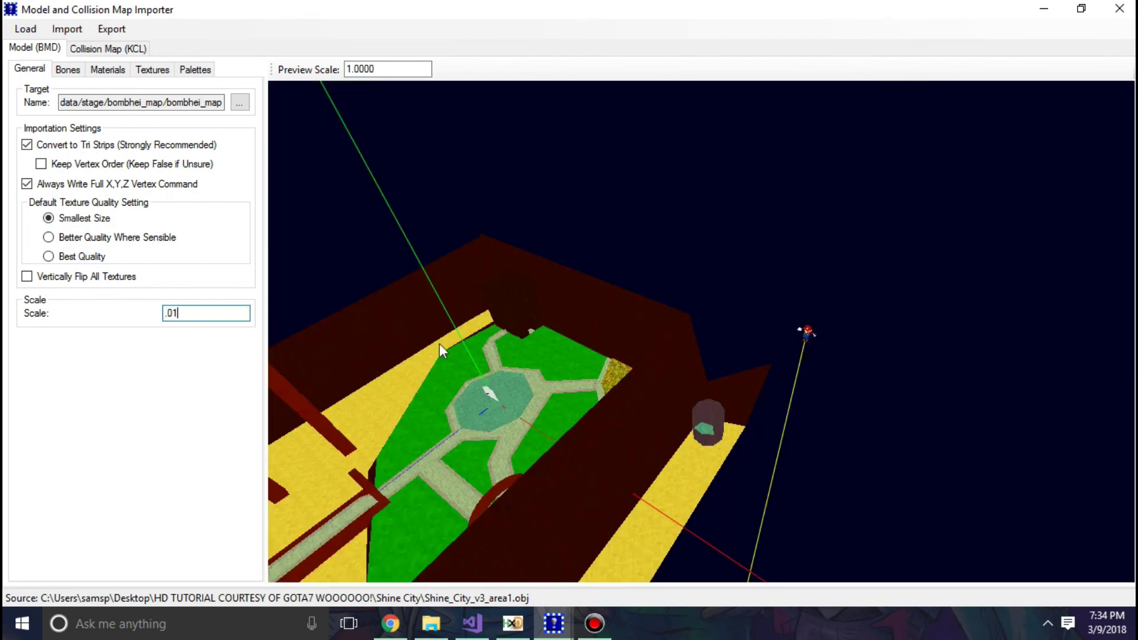
Step: Try model scales of .05 and .04, checking the Mario figure against the level's ground
{"action": "key", "text": "BackSpace"}
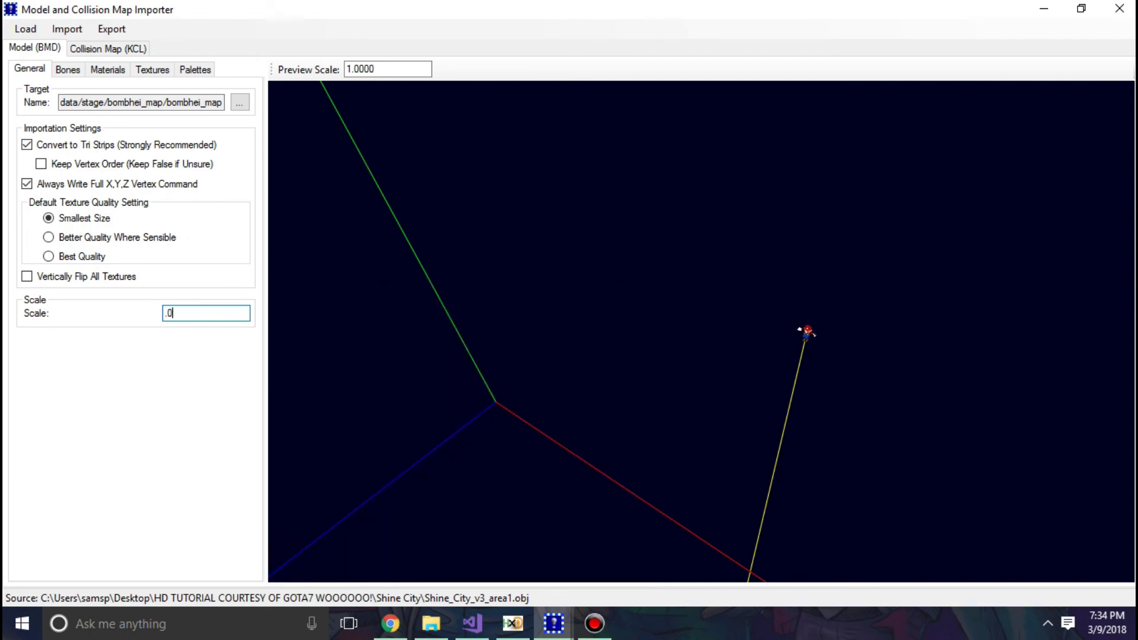
{"action": "type", "text": "5"}
{"action": "left_click_drag", "start_coordinate": [298, 334], "coordinate": [227, 258]}
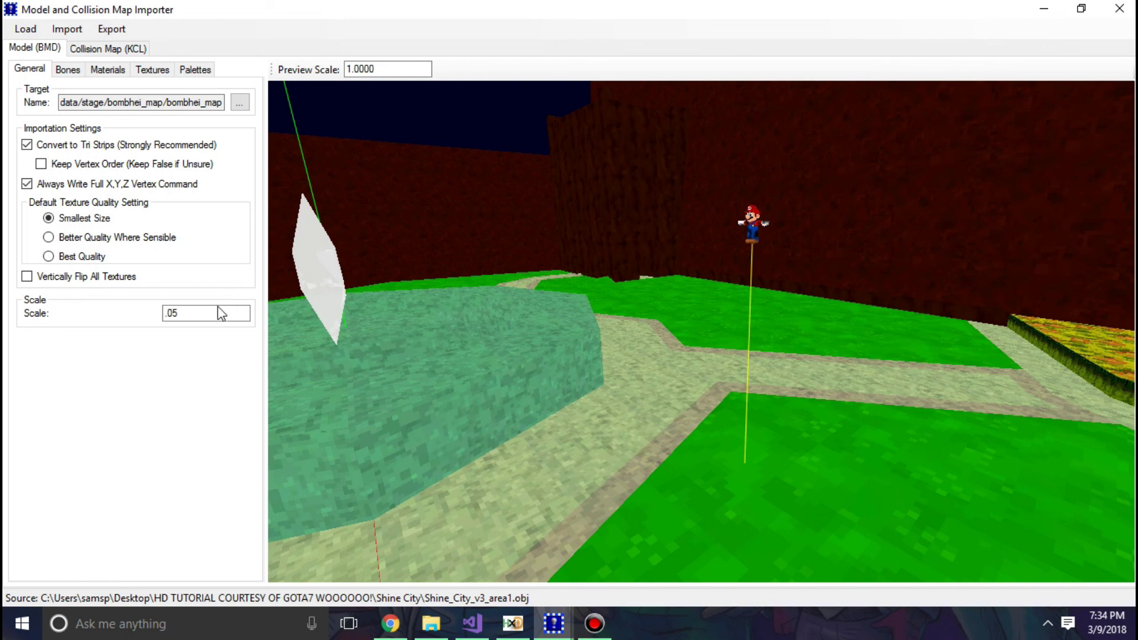
{"action": "key", "text": "BackSpace"}
{"action": "type", "text": "4"}
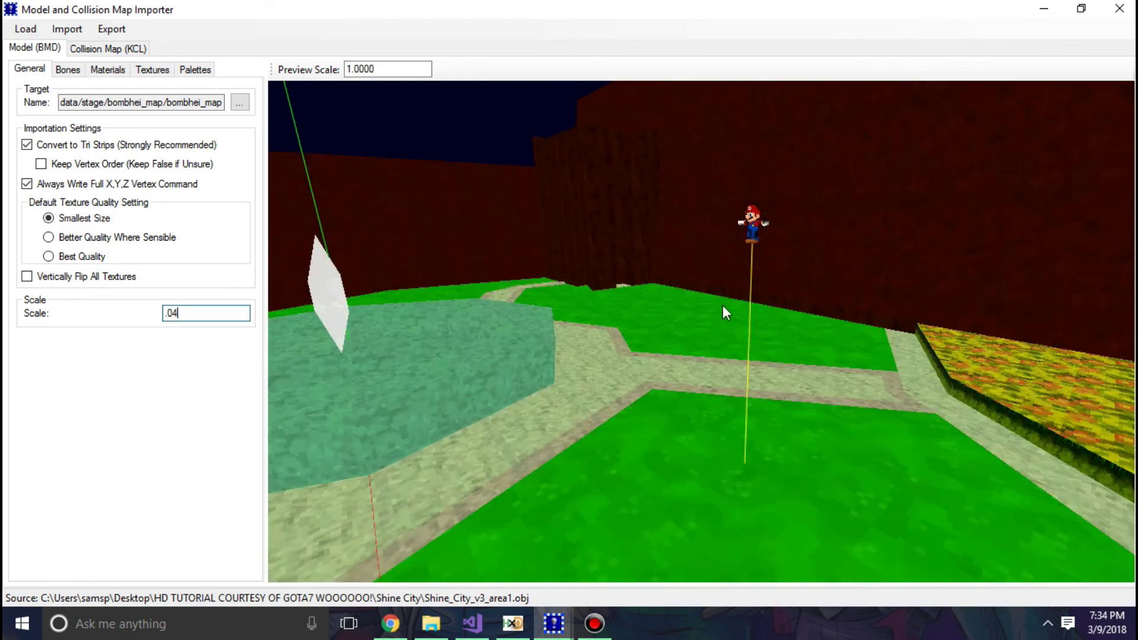
{"action": "mouse_move", "coordinate": [739, 260]}
{"action": "left_mouse_down"}
{"action": "mouse_move", "coordinate": [554, 405]}
{"action": "mouse_move", "coordinate": [630, 508]}
{"action": "mouse_move", "coordinate": [816, 374]}
{"action": "mouse_move", "coordinate": [712, 344]}
{"action": "left_mouse_up"}
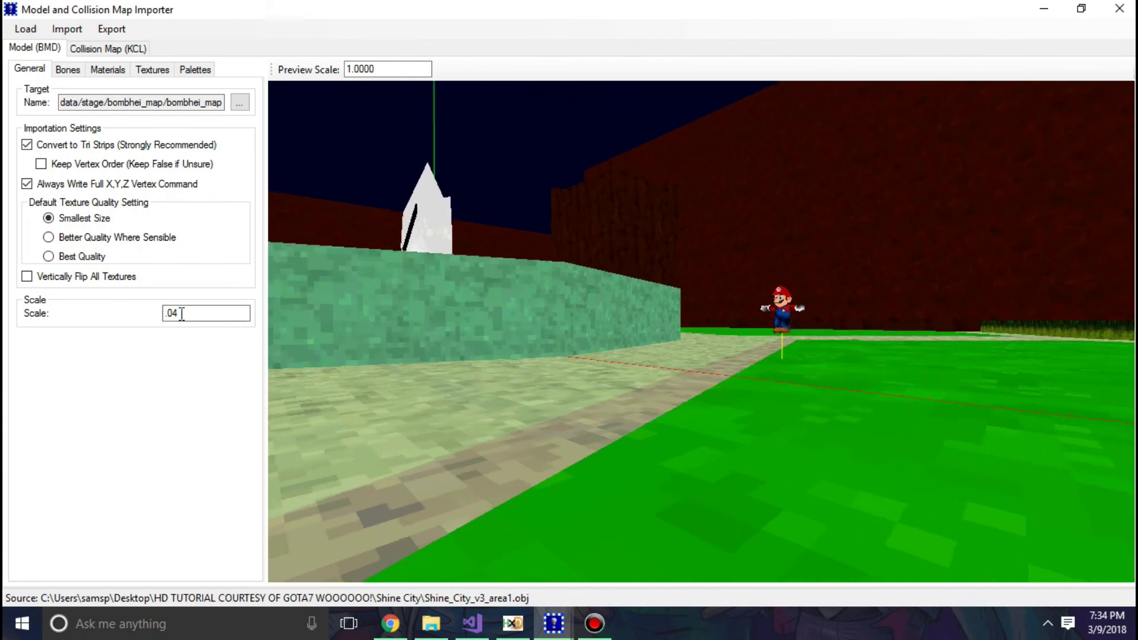
Step: Set the model scale to .02 and check the level's proportions around the Mario figure
{"action": "key", "text": "BackSpace"}
{"action": "type", "text": "2"}
{"action": "left_click_drag", "start_coordinate": [508, 375], "coordinate": [752, 415]}
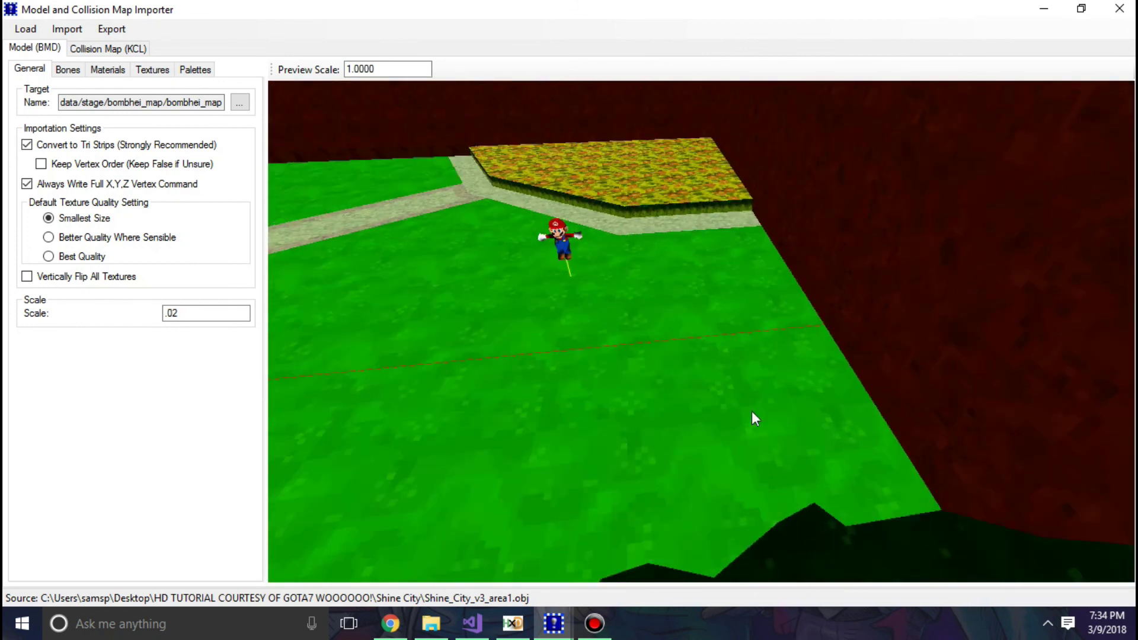
{"action": "left_click_drag", "start_coordinate": [721, 267], "coordinate": [349, 244]}
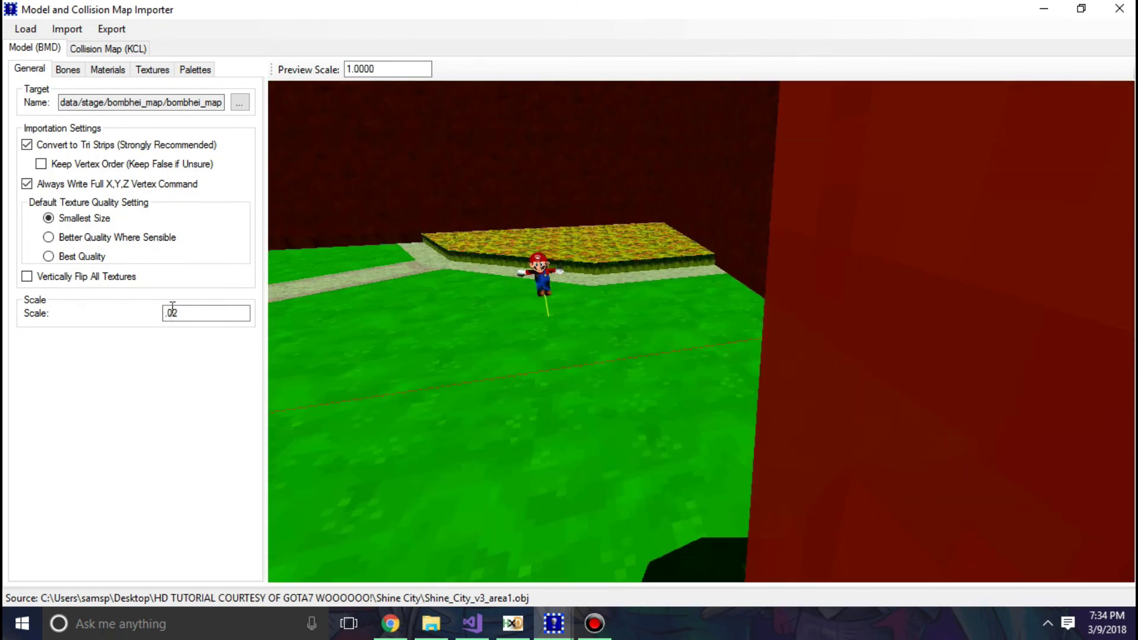
Step: Set the collision map's game scale to .02 to match the model, and inspect the collision preview
{"action": "left_click", "coordinate": [95, 49]}
{"action": "left_click_drag", "start_coordinate": [214, 372], "coordinate": [111, 378]}
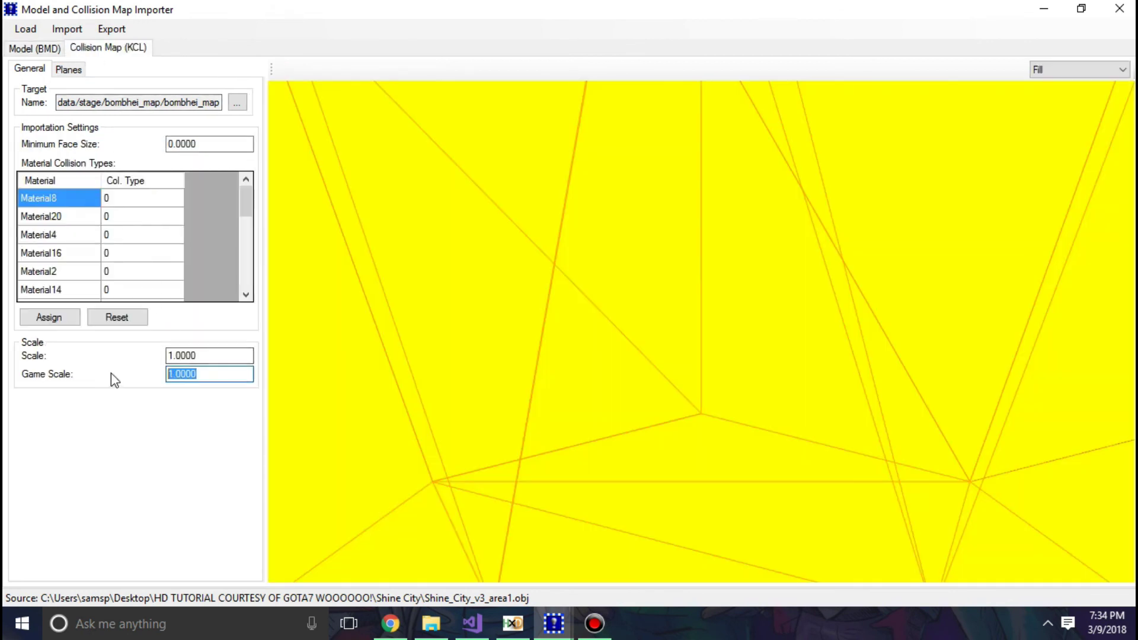
{"action": "type", "text": ".02"}
{"action": "left_click_drag", "start_coordinate": [519, 321], "coordinate": [278, 278]}
Step: Review the collision material list alongside the texture images in the Shine_City_v3_area1 folder
{"action": "scroll", "coordinate": [230, 281], "scroll_direction": "down", "scroll_amount": 4}
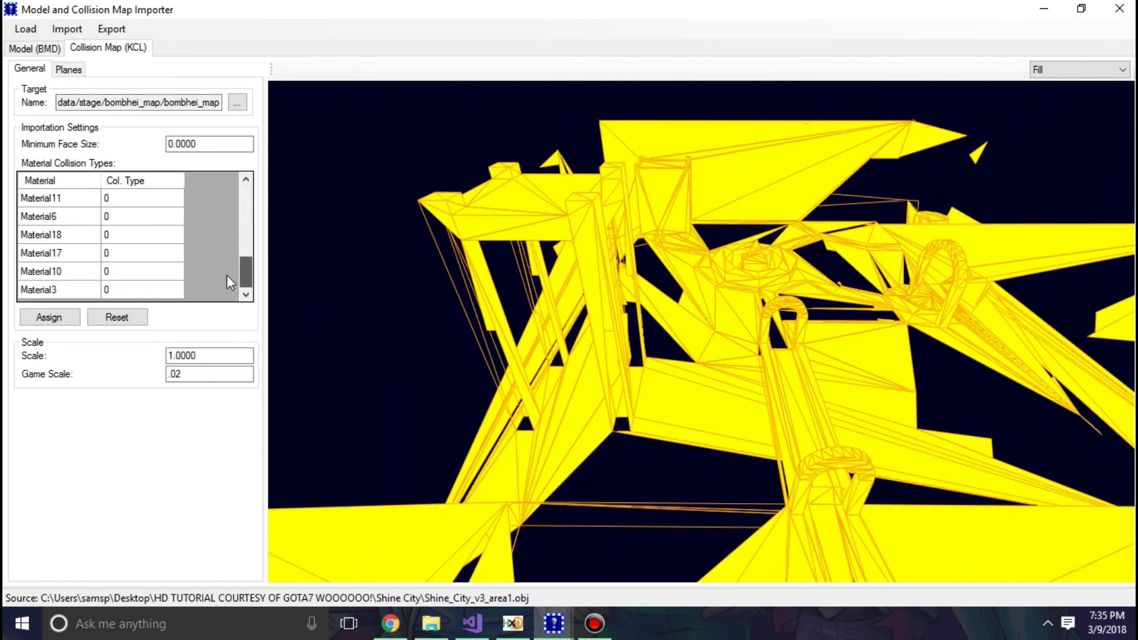
{"action": "scroll", "coordinate": [223, 184], "scroll_direction": "up", "scroll_amount": 1}
{"action": "scroll", "coordinate": [220, 249], "scroll_direction": "down", "scroll_amount": 4}
{"action": "scroll", "coordinate": [218, 185], "scroll_direction": "up", "scroll_amount": 4}
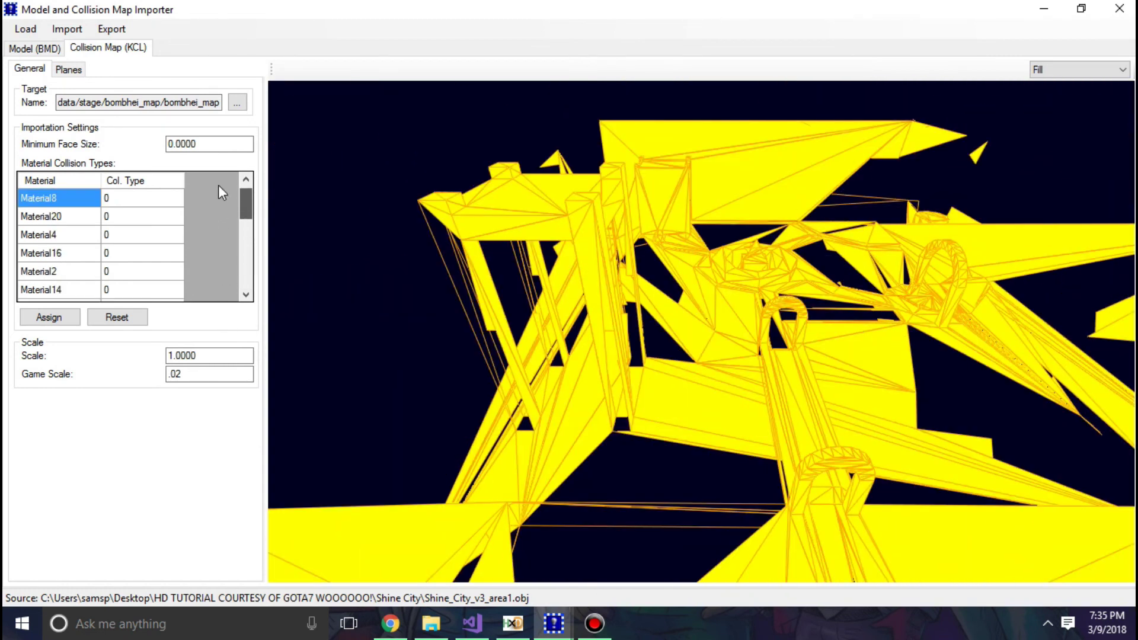
{"action": "left_click", "coordinate": [431, 623]}
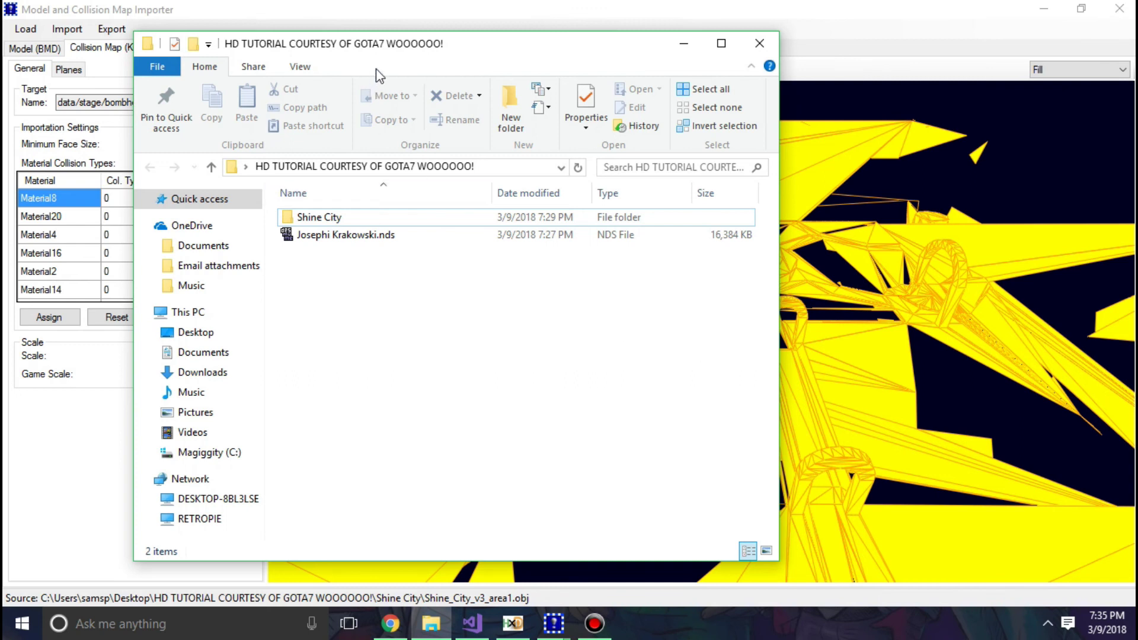
{"action": "left_click_drag", "start_coordinate": [443, 610], "coordinate": [361, 448]}
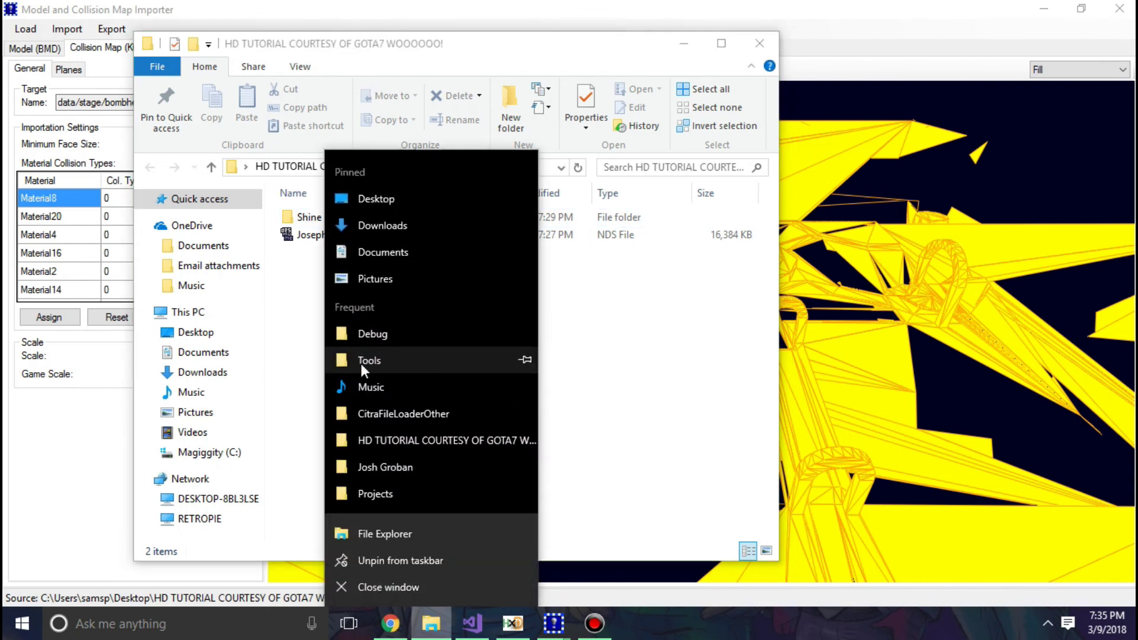
{"action": "left_click", "coordinate": [384, 250]}
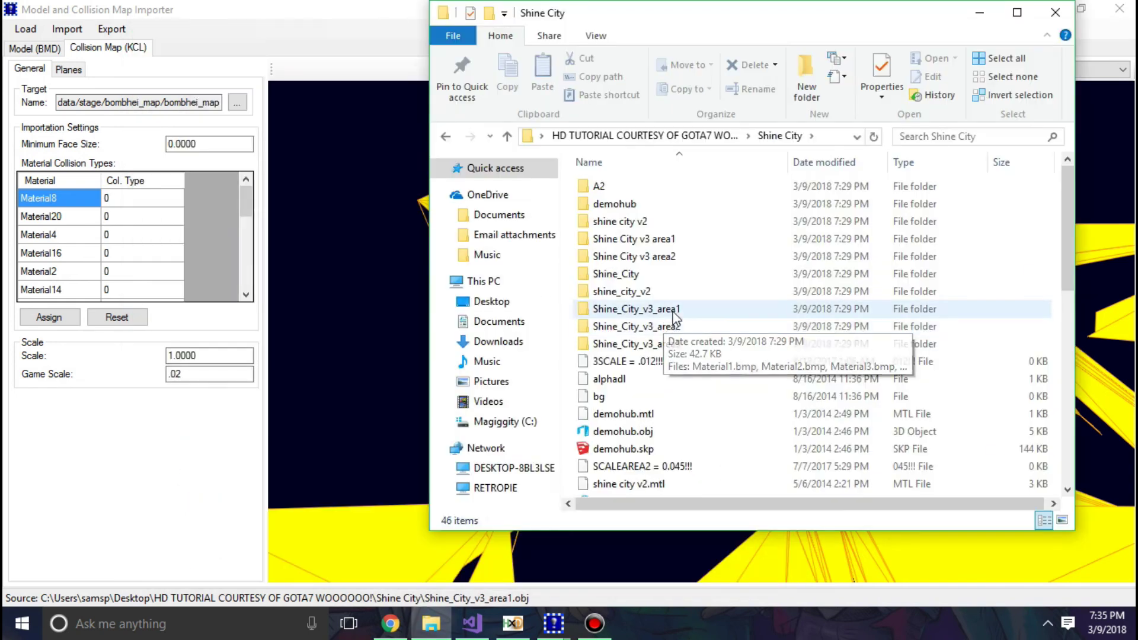
{"action": "double_click", "coordinate": [673, 311]}
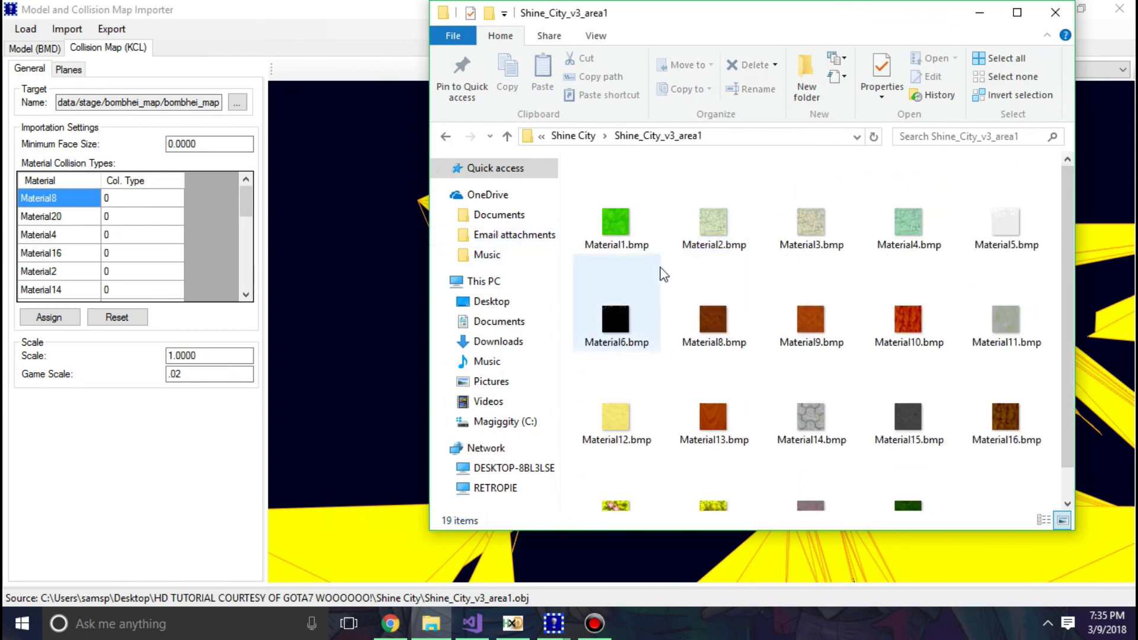
{"action": "scroll", "coordinate": [122, 223], "scroll_direction": "down", "scroll_amount": 3}
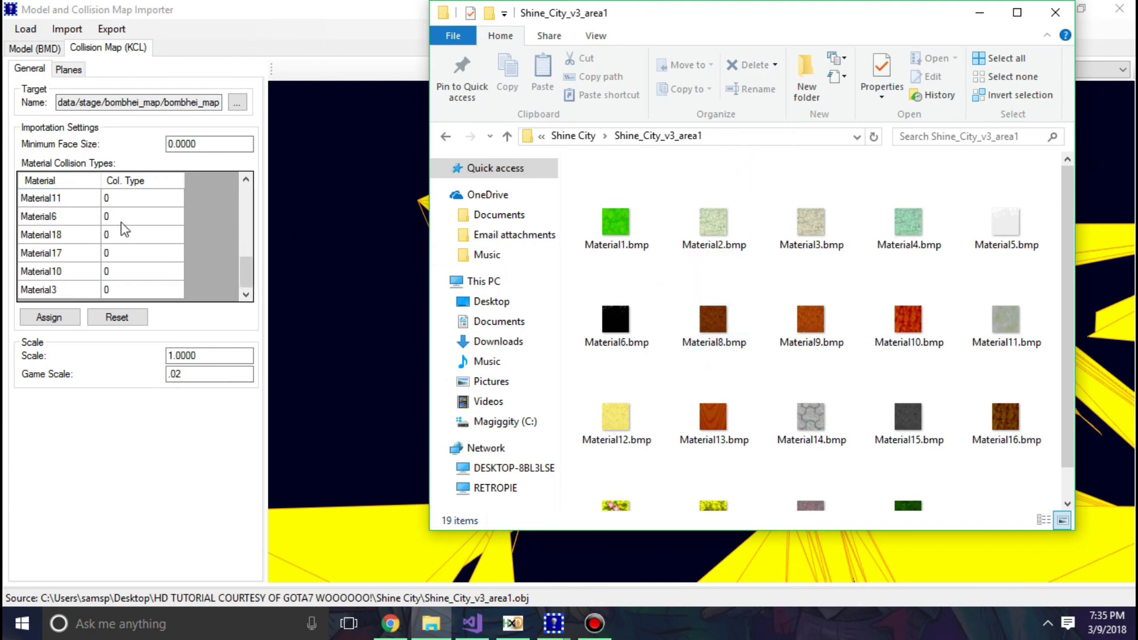
{"action": "scroll", "coordinate": [123, 228], "scroll_direction": "up", "scroll_amount": 3}
Step: Assign collision types 1, 2, 3, 4 and 5 to Material8, Material20, Material4, Material16 and Material2 respectively
{"action": "left_click", "coordinate": [137, 203]}
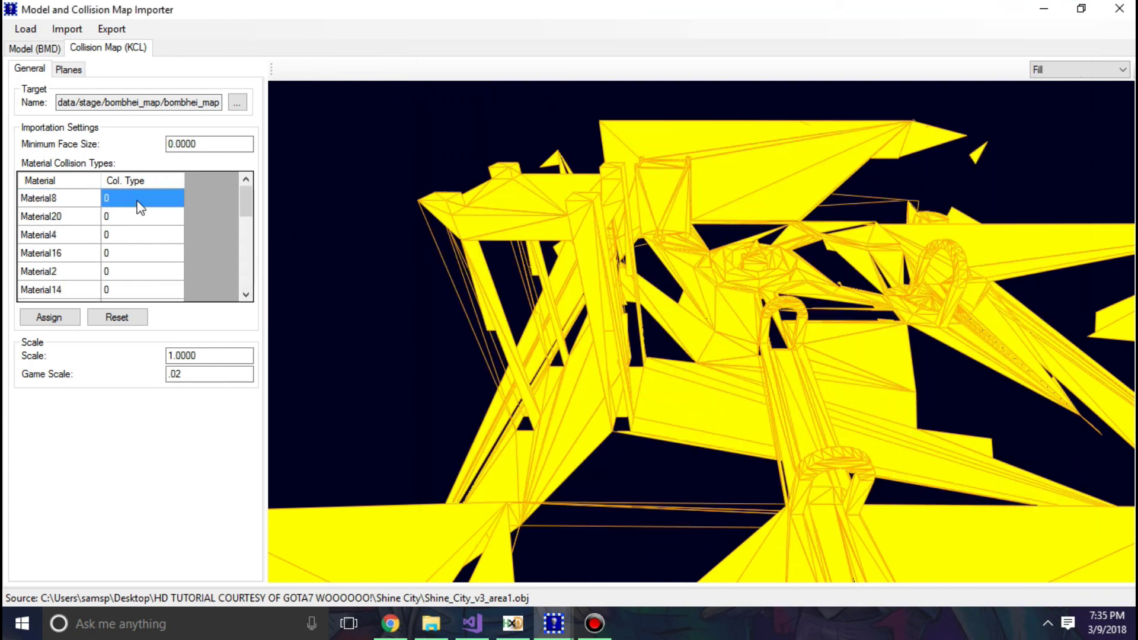
{"action": "type", "text": "1"}
{"action": "left_click", "coordinate": [134, 219]}
{"action": "type", "text": "2"}
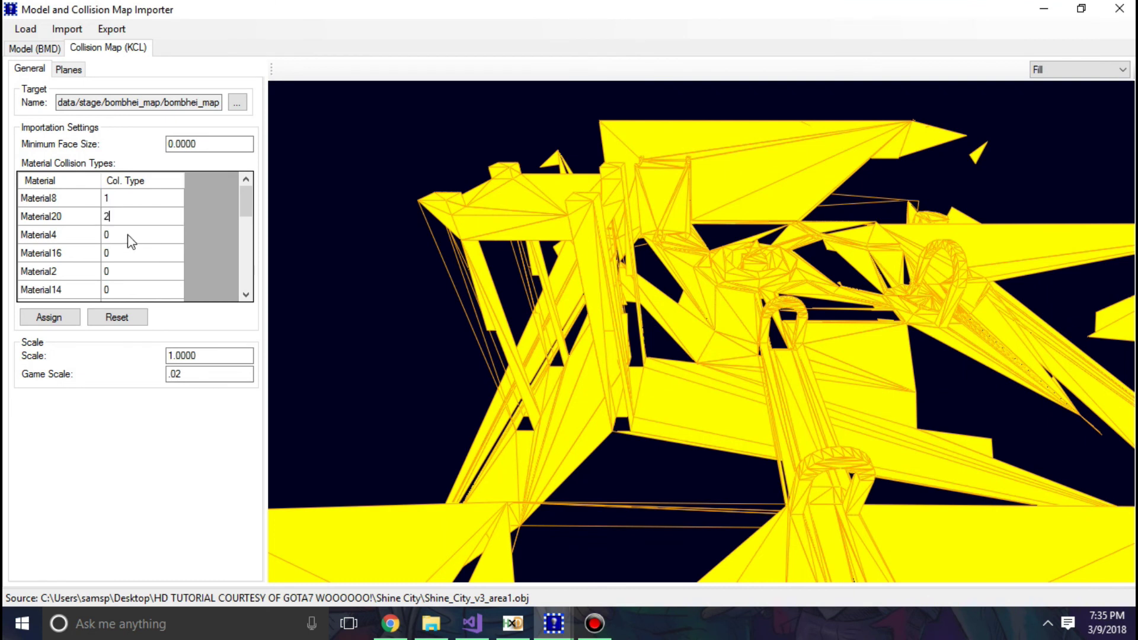
{"action": "left_click", "coordinate": [126, 236]}
{"action": "type", "text": "3"}
{"action": "left_click", "coordinate": [122, 253]}
{"action": "type", "text": "4"}
{"action": "left_click", "coordinate": [120, 272]}
{"action": "type", "text": "5"}
Step: Assign collision types 6, 7, 8, 9 and 10 to Material14, Material15, Material13, Material19 and Material12 respectively
{"action": "scroll", "coordinate": [148, 220], "scroll_direction": "down", "scroll_amount": 1}
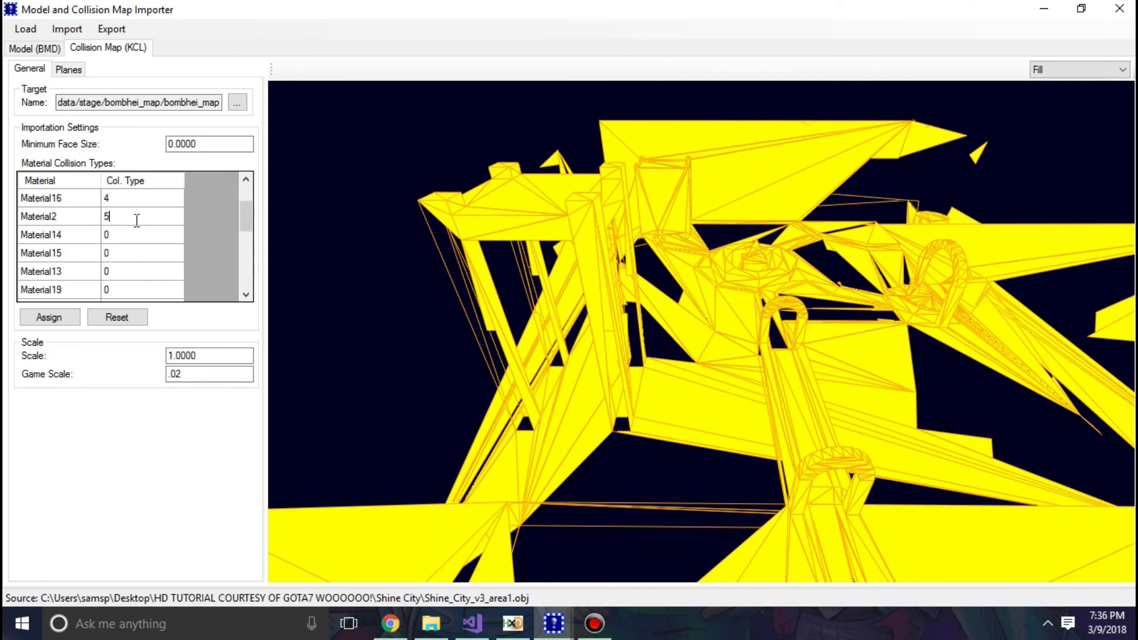
{"action": "left_click", "coordinate": [127, 236]}
{"action": "type", "text": "6"}
{"action": "left_click", "coordinate": [125, 255]}
{"action": "type", "text": "89"}
{"action": "scroll", "coordinate": [119, 249], "scroll_direction": "down", "scroll_amount": 1}
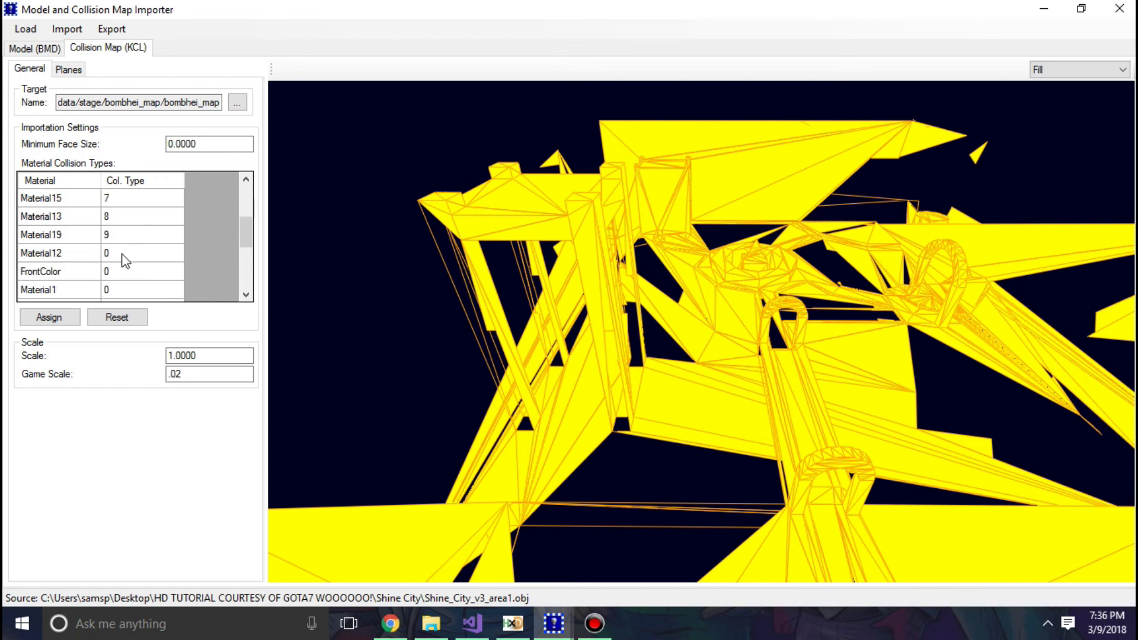
{"action": "left_click", "coordinate": [122, 254]}
{"action": "type", "text": "1."}
{"action": "type", "text": "0"}
{"action": "scroll", "coordinate": [119, 242], "scroll_direction": "down", "scroll_amount": 1}
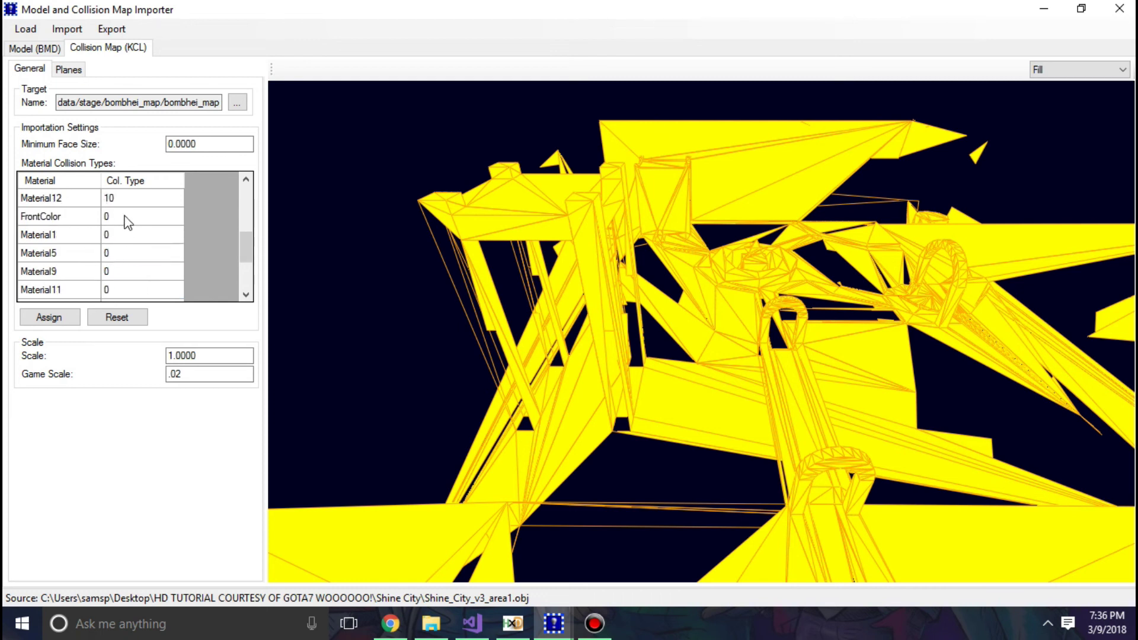
Step: Assign collision types 11, 12, 13, 14 and 15 to FrontColor, Material1, Material5, Material9 and Material11 respectively
{"action": "left_click", "coordinate": [127, 218]}
{"action": "type", "text": "11"}
{"action": "left_click", "coordinate": [127, 237]}
{"action": "type", "text": "12"}
{"action": "key", "text": "Return"}
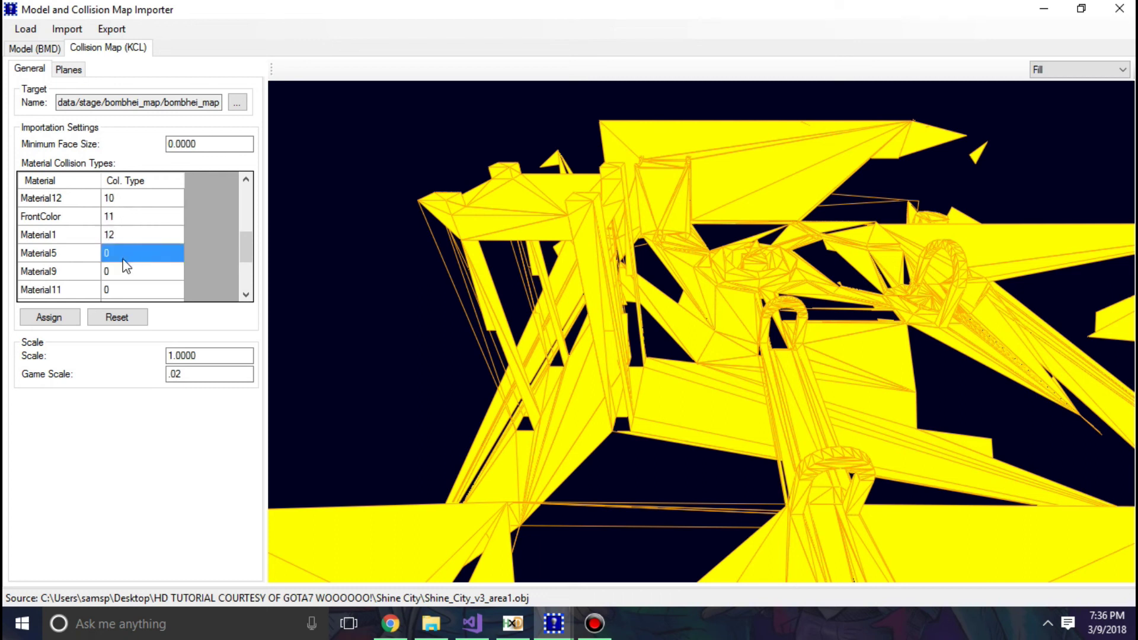
{"action": "type", "text": "13"}
{"action": "key", "text": "Return"}
{"action": "scroll", "coordinate": [132, 222], "scroll_direction": "down", "scroll_amount": 1}
{"action": "type", "text": "14"}
{"action": "key", "text": "Return"}
{"action": "type", "text": "15"}
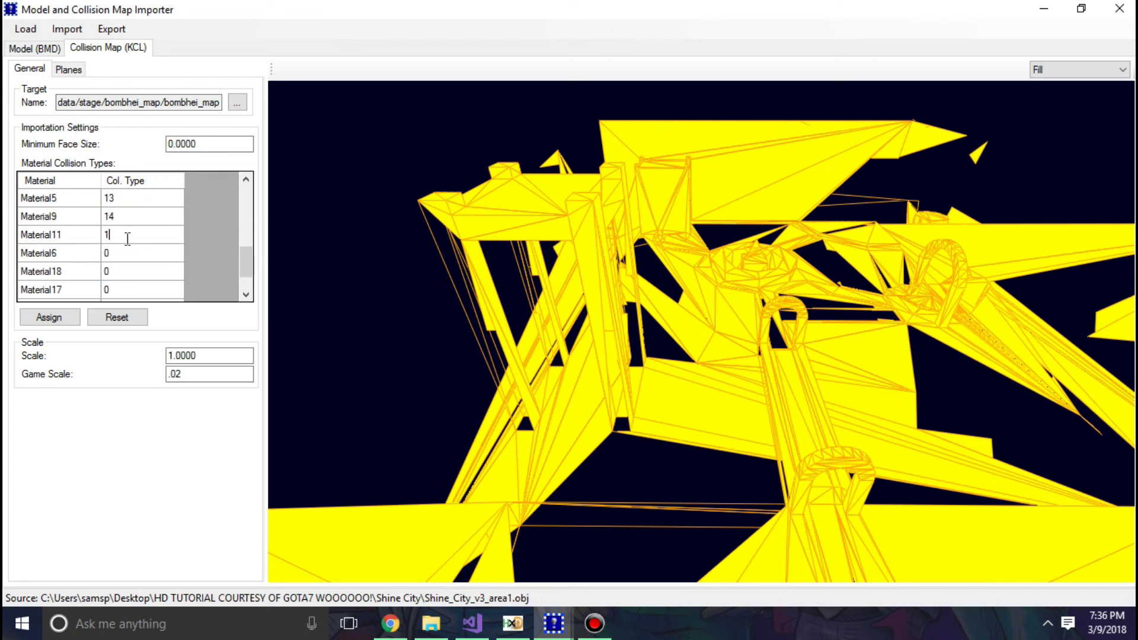
{"action": "key", "text": "Return"}
Step: Set collision types 16 to 20 for Material6, Material18, Material17, Material10 and Material3 respectively, and assign all types to the collision map
{"action": "type", "text": "1"}
{"action": "key", "text": "Return"}
{"action": "type", "text": "17"}
{"action": "key", "text": "Return"}
{"action": "scroll", "coordinate": [120, 276], "scroll_direction": "down", "scroll_amount": 1}
{"action": "type", "text": "18"}
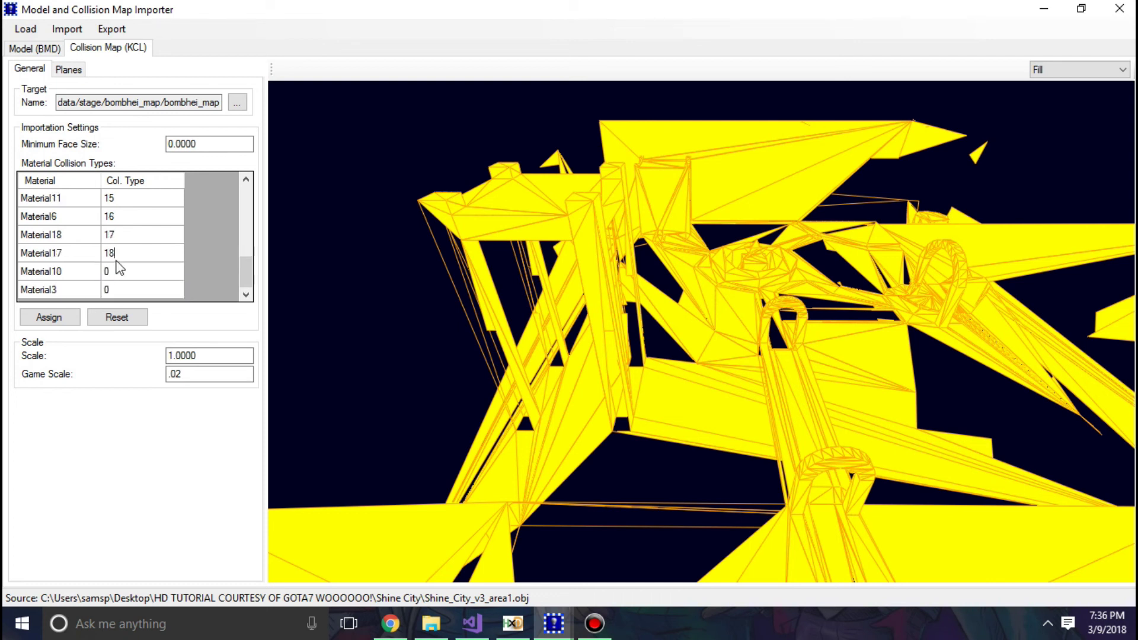
{"action": "key", "text": "Return"}
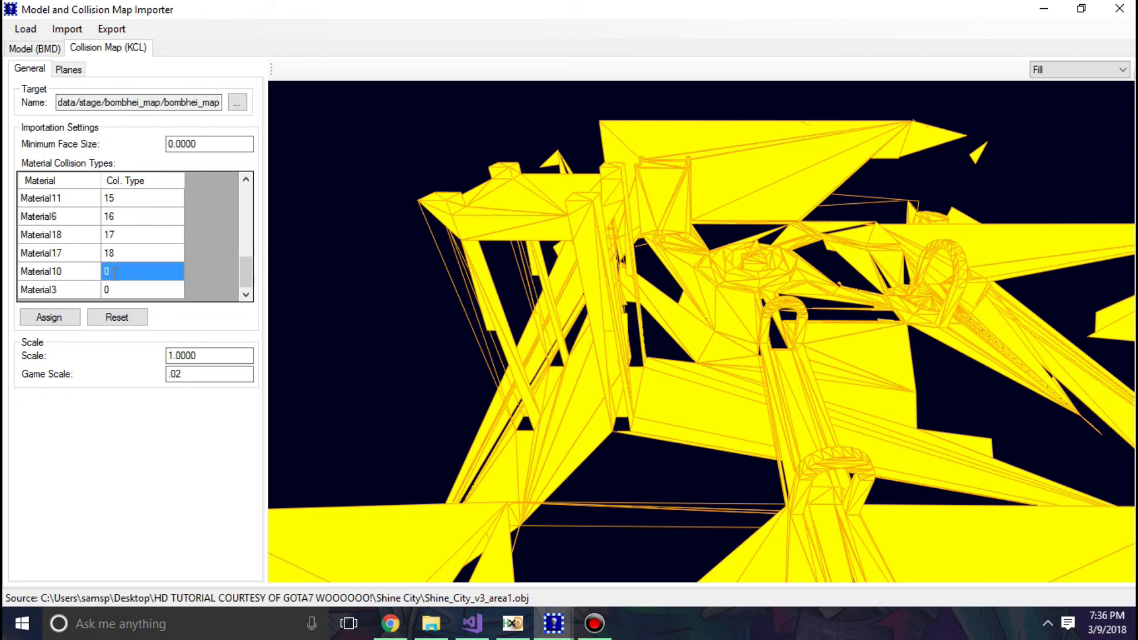
{"action": "type", "text": "19"}
{"action": "key", "text": "Return"}
{"action": "type", "text": "2"}
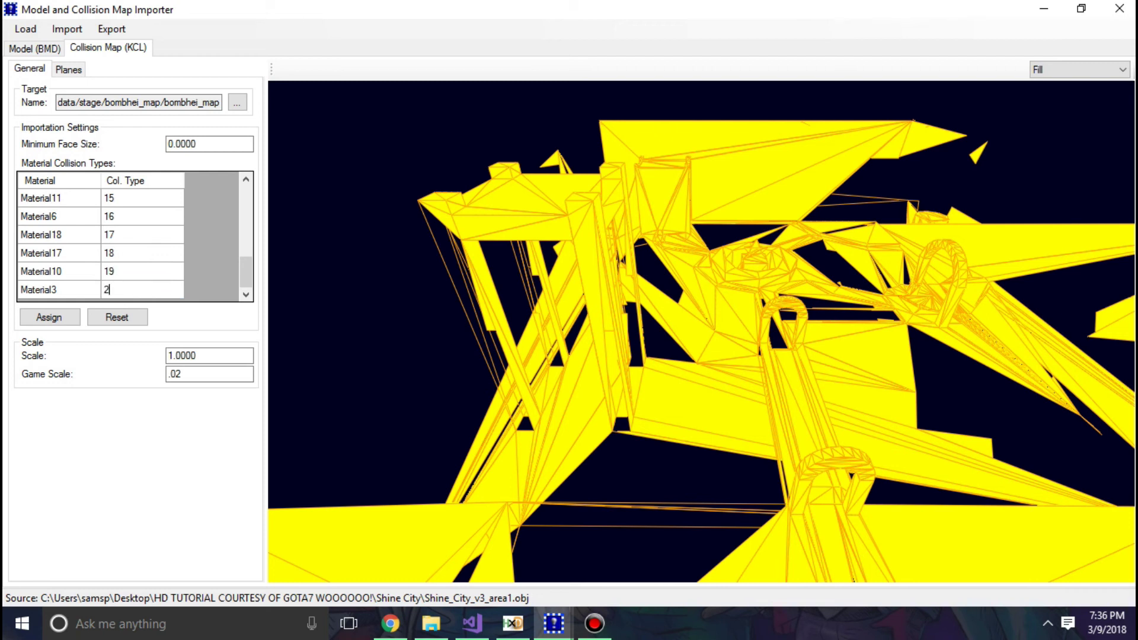
{"action": "type", "text": "0"}
{"action": "left_click", "coordinate": [50, 317]}
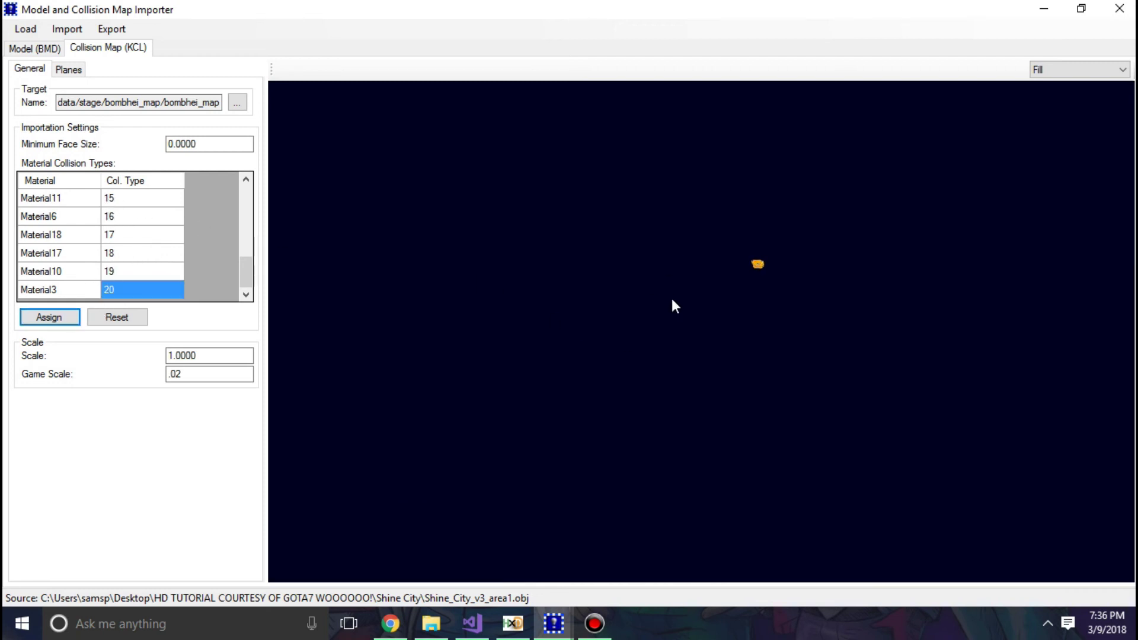
Step: Inspect the colour-coded collision preview up close and from several angles to check how the types are distributed
{"action": "right_click_drag", "start_coordinate": [452, 410], "coordinate": [704, 329]}
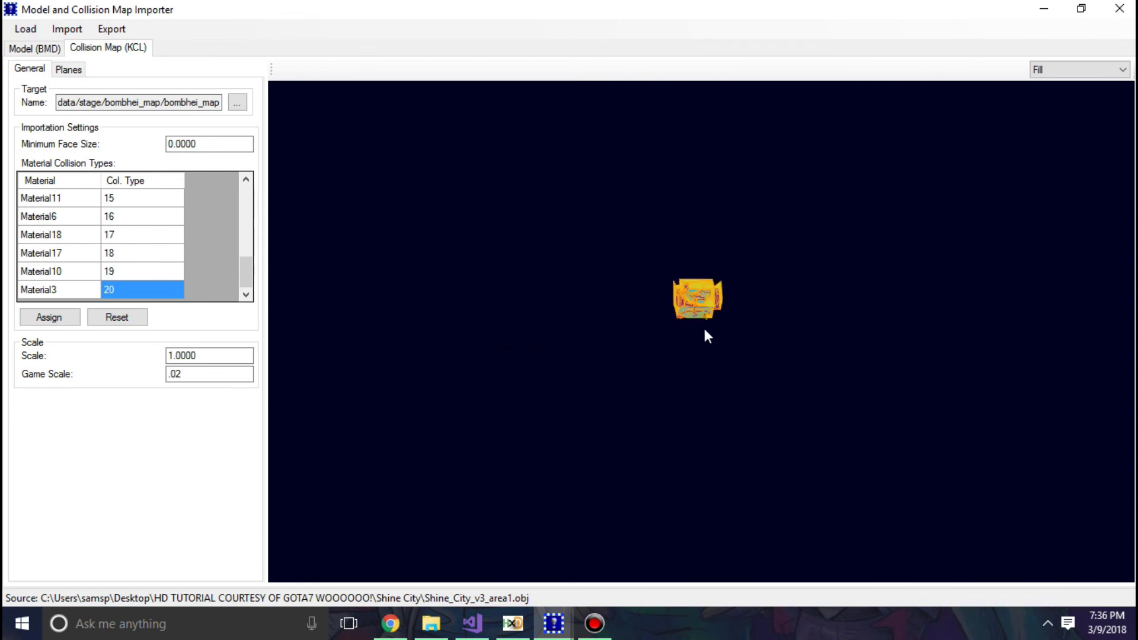
{"action": "scroll", "coordinate": [699, 335], "scroll_direction": "up", "scroll_amount": 5}
{"action": "scroll", "coordinate": [690, 361], "scroll_direction": "down", "scroll_amount": 3}
{"action": "scroll", "coordinate": [691, 361], "scroll_direction": "up", "scroll_amount": 5}
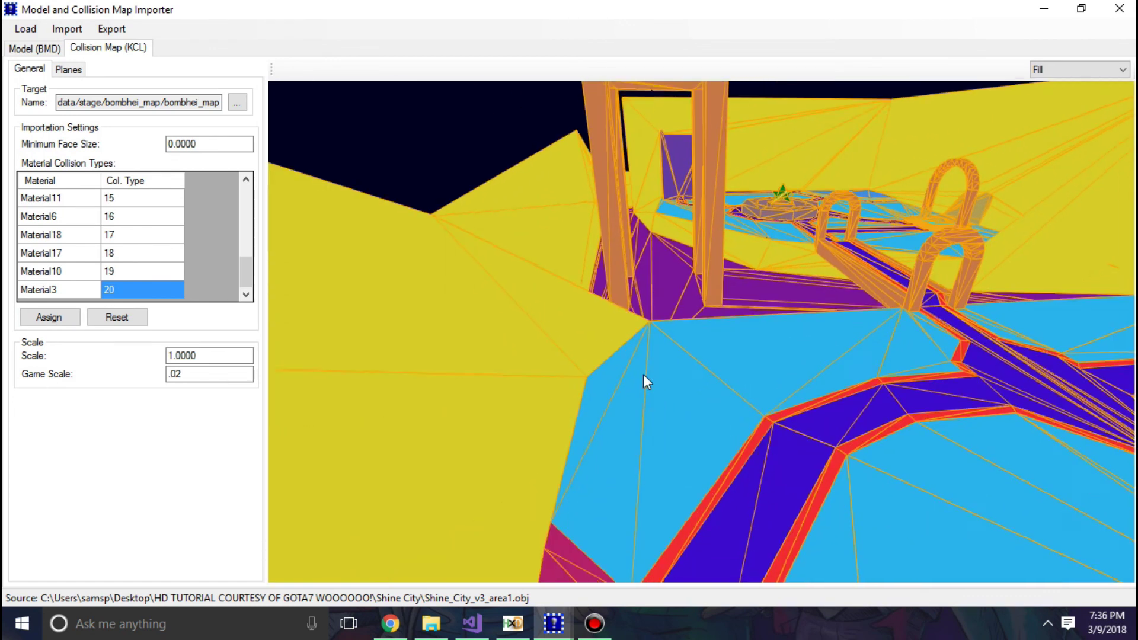
{"action": "scroll", "coordinate": [645, 381], "scroll_direction": "down", "scroll_amount": 5}
{"action": "left_click_drag", "start_coordinate": [647, 371], "coordinate": [709, 285]}
{"action": "scroll", "coordinate": [671, 326], "scroll_direction": "up", "scroll_amount": 2}
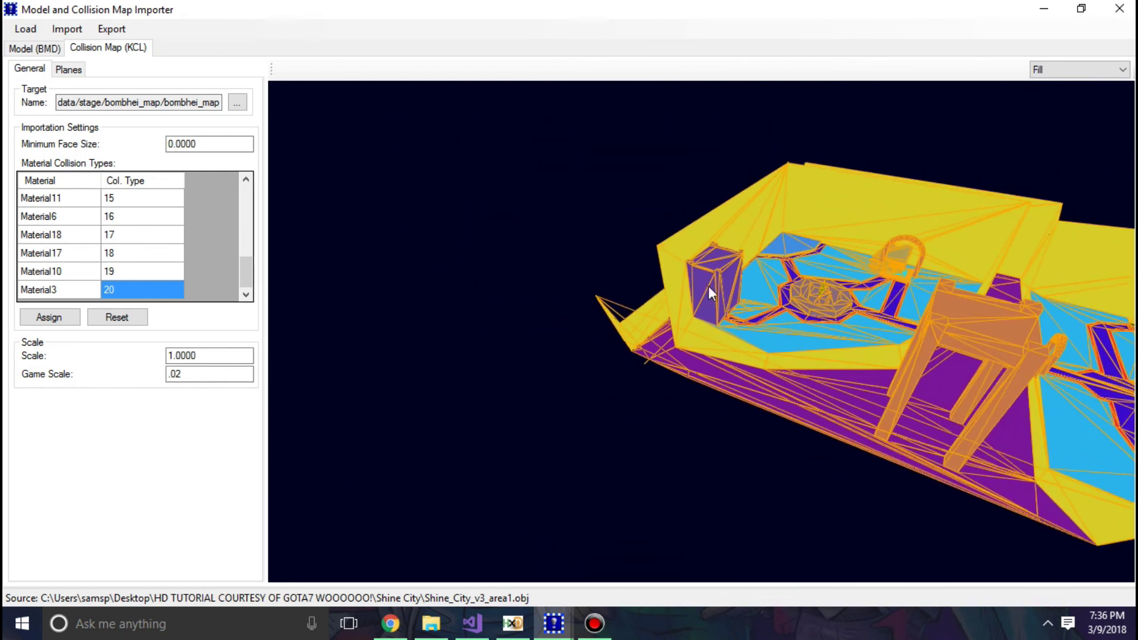
{"action": "scroll", "coordinate": [379, 166], "scroll_direction": "down", "scroll_amount": 3}
{"action": "left_click_drag", "start_coordinate": [399, 176], "coordinate": [399, 208]}
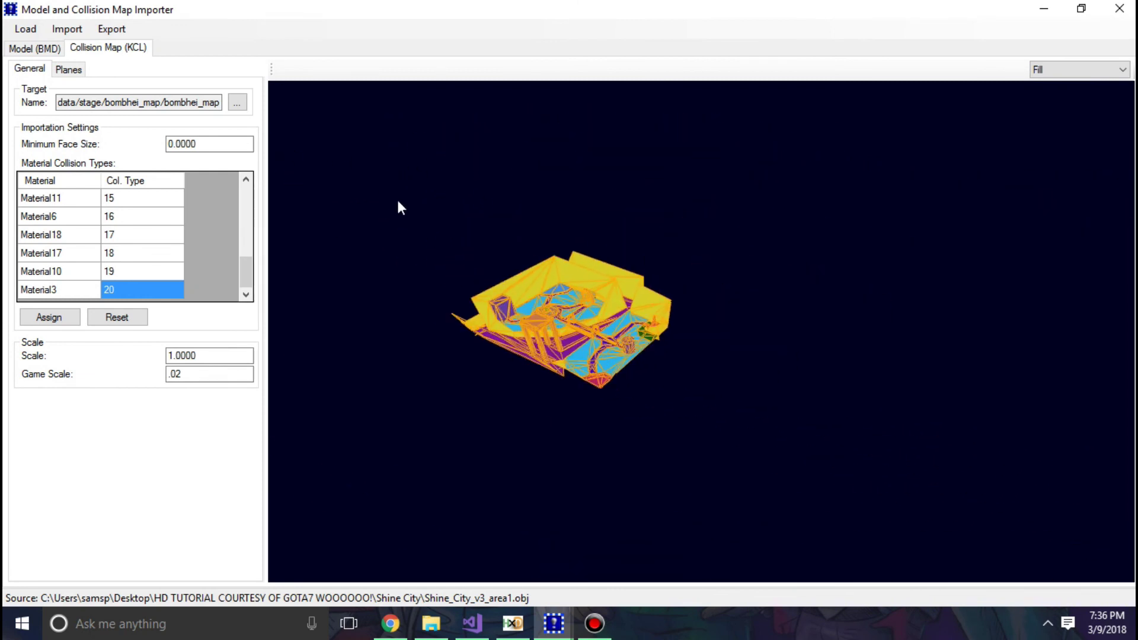
{"action": "scroll", "coordinate": [398, 226], "scroll_direction": "up", "scroll_amount": 4}
{"action": "scroll", "coordinate": [393, 219], "scroll_direction": "down", "scroll_amount": 3}
Step: Import both the model and the collision map into the level, and close the importer
{"action": "left_click", "coordinate": [66, 29]}
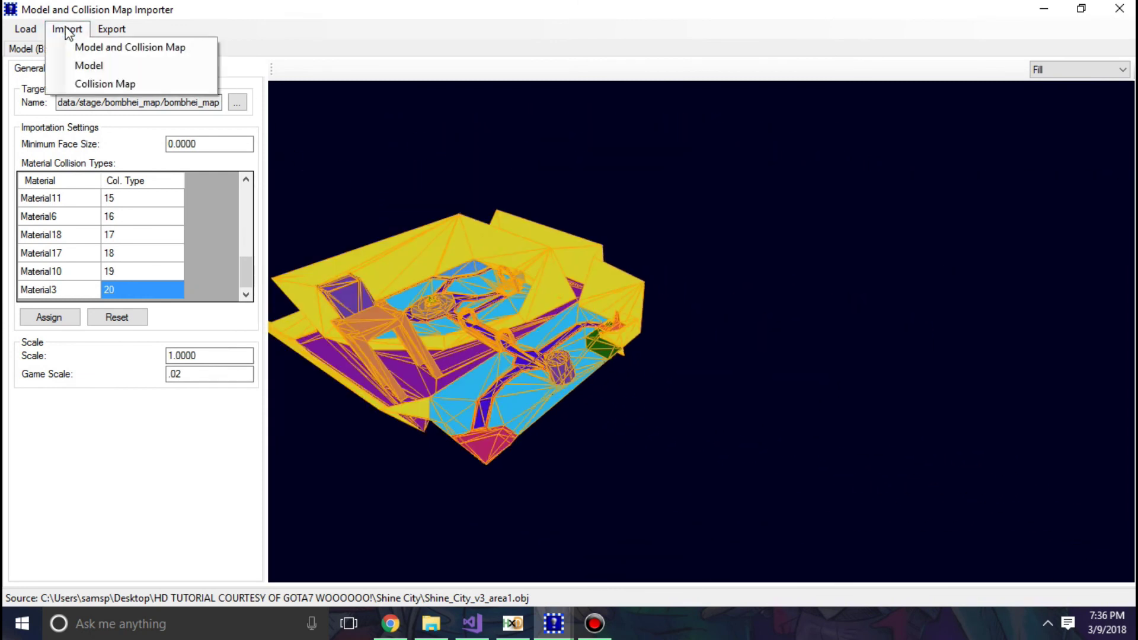
{"action": "left_click", "coordinate": [81, 53]}
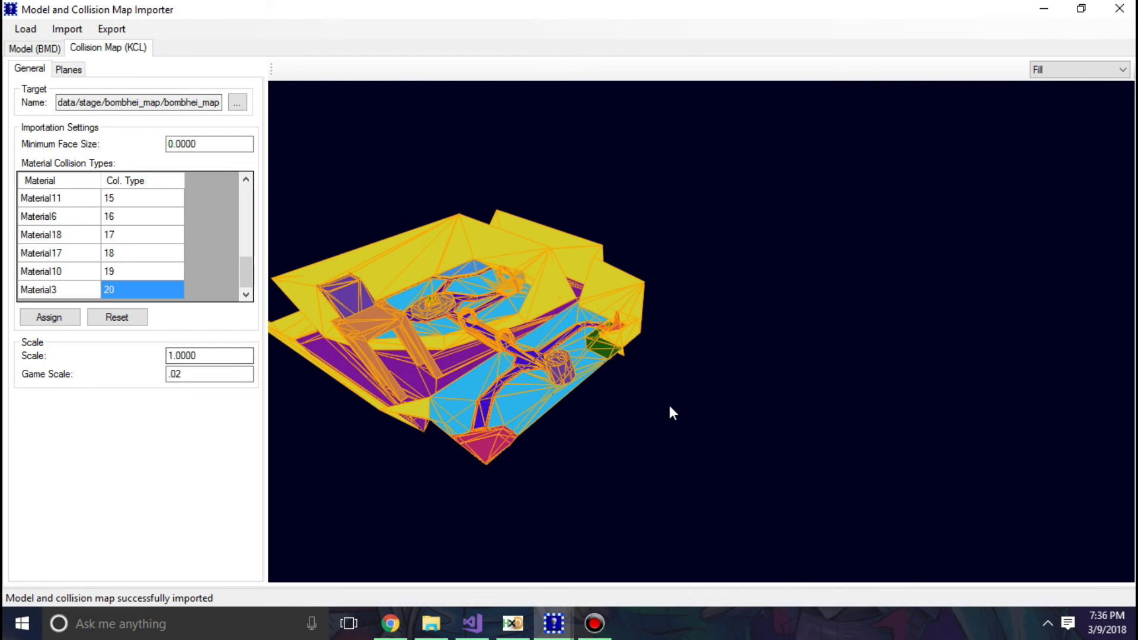
{"action": "left_click", "coordinate": [1119, 8]}
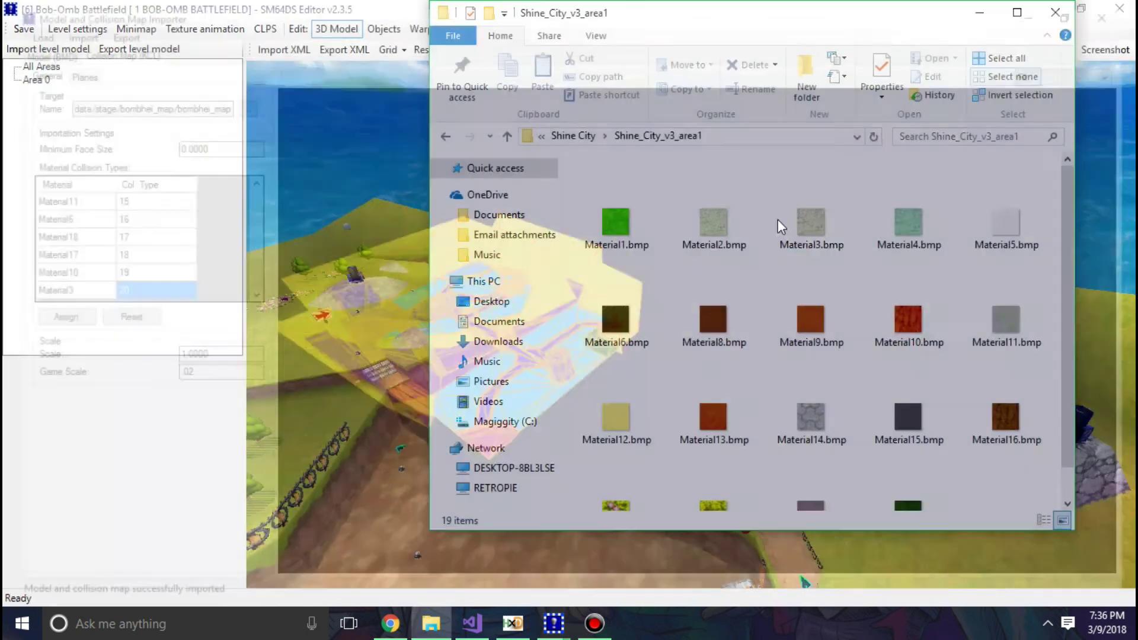
Step: Reopen Bob-Omb Battlefield for editing in a maximized window and look over the imported city model
{"action": "left_click", "coordinate": [379, 305]}
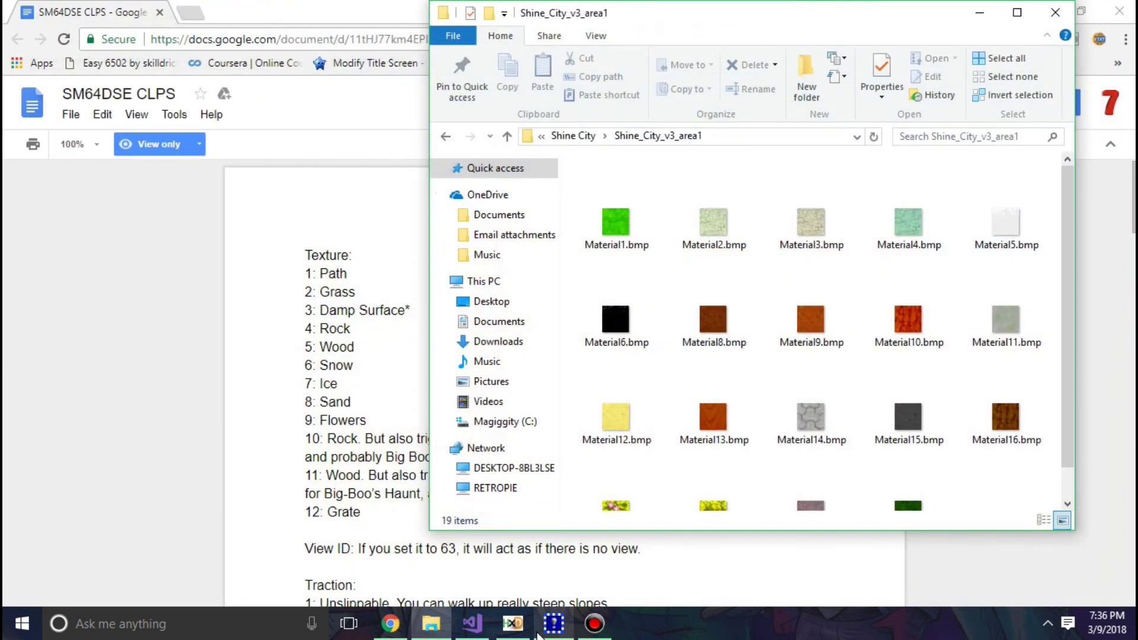
{"action": "left_click", "coordinate": [540, 631]}
{"action": "double_click", "coordinate": [700, 266]}
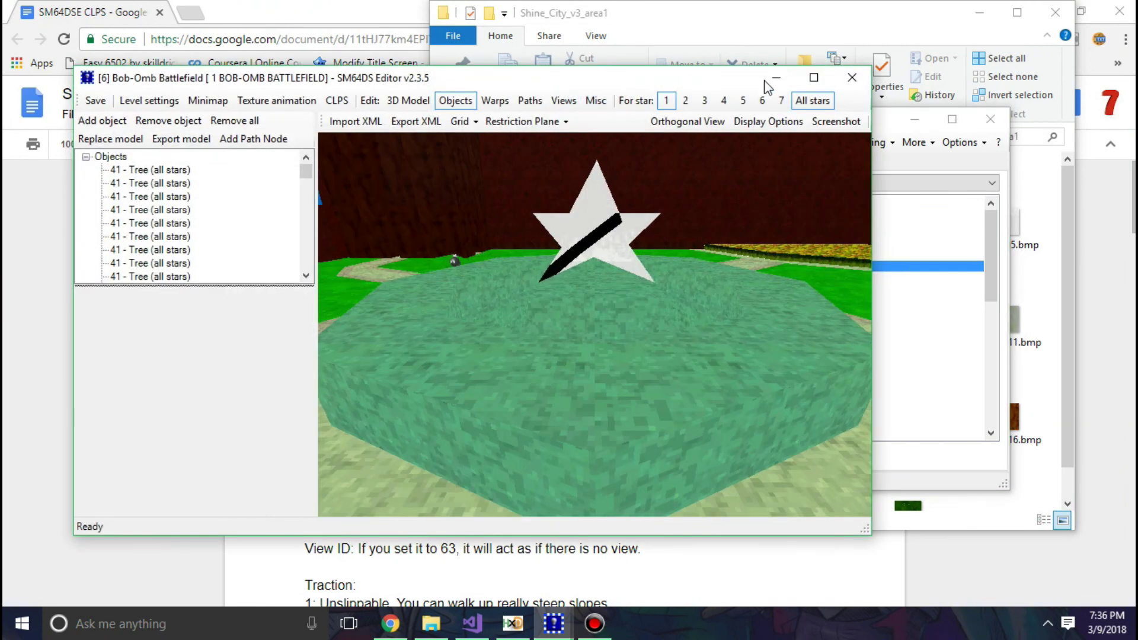
{"action": "left_click", "coordinate": [814, 77]}
{"action": "scroll", "coordinate": [773, 247], "scroll_direction": "down", "scroll_amount": 5}
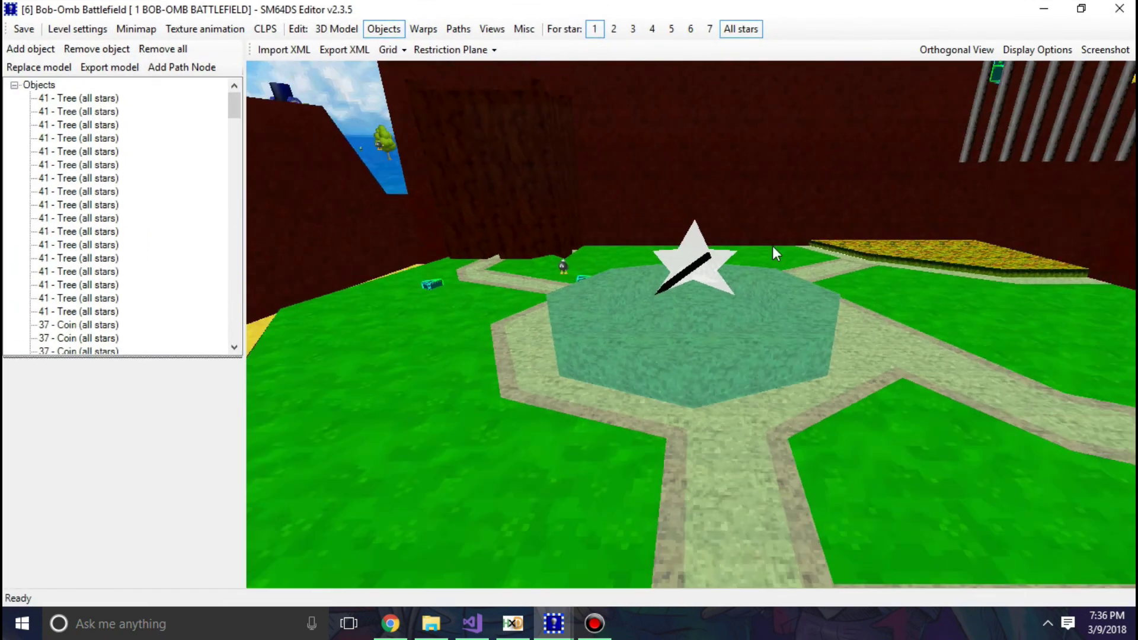
{"action": "left_click_drag", "start_coordinate": [753, 276], "coordinate": [772, 215]}
{"action": "scroll", "coordinate": [609, 236], "scroll_direction": "down", "scroll_amount": 5}
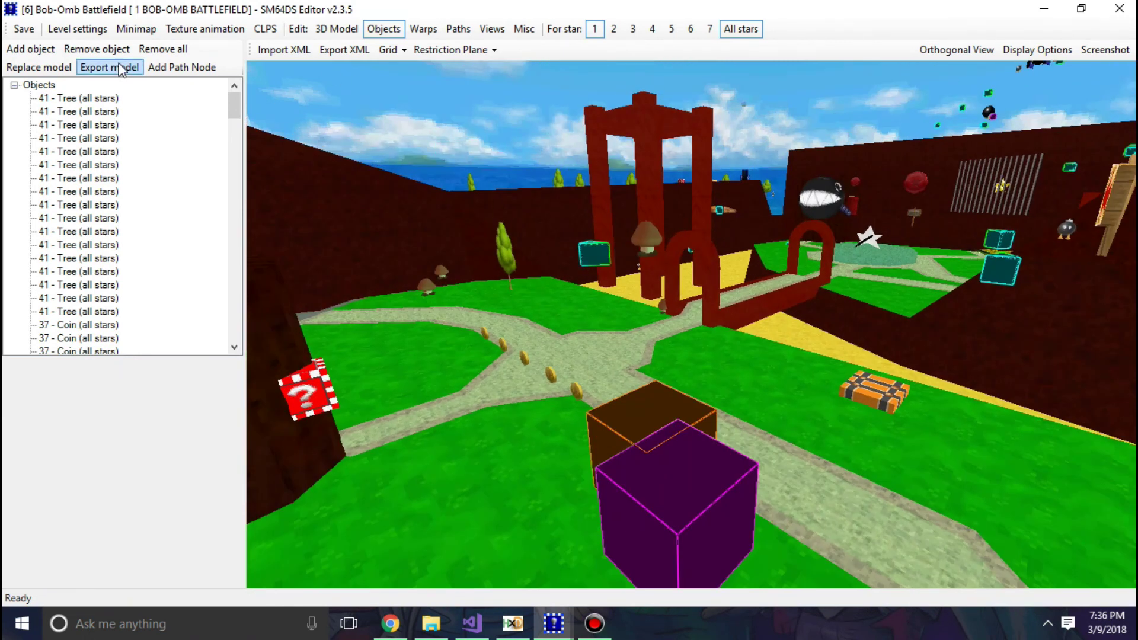
Step: Remove all objects from the level, check the other star layers, and save the level
{"action": "left_click", "coordinate": [145, 50]}
{"action": "left_click", "coordinate": [614, 28]}
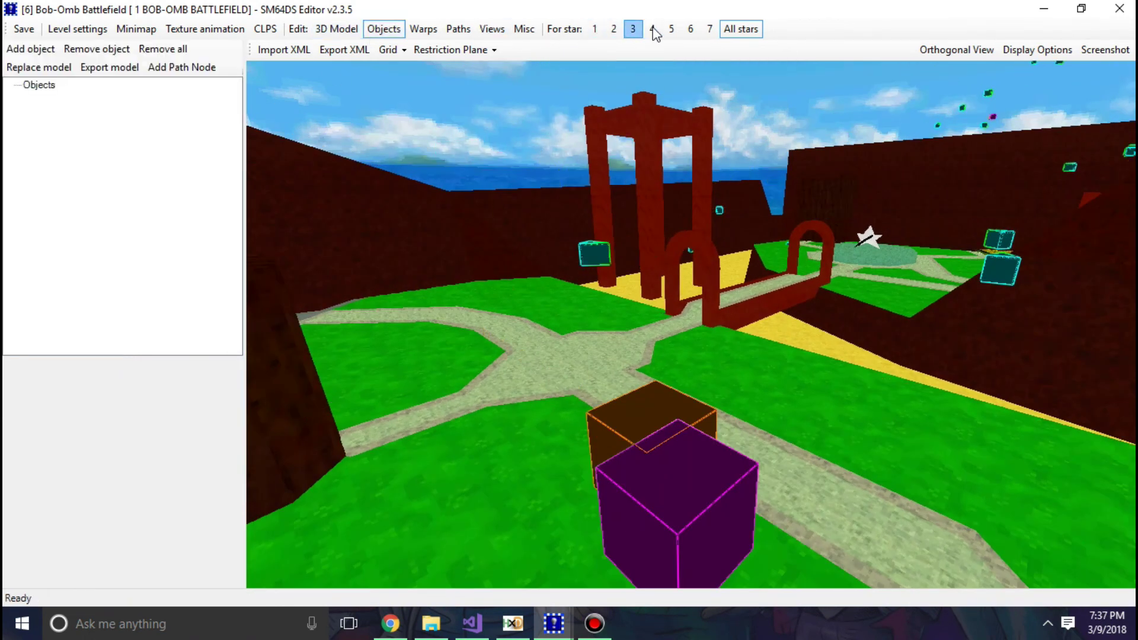
{"action": "left_click", "coordinate": [709, 28]}
{"action": "left_click", "coordinate": [603, 33]}
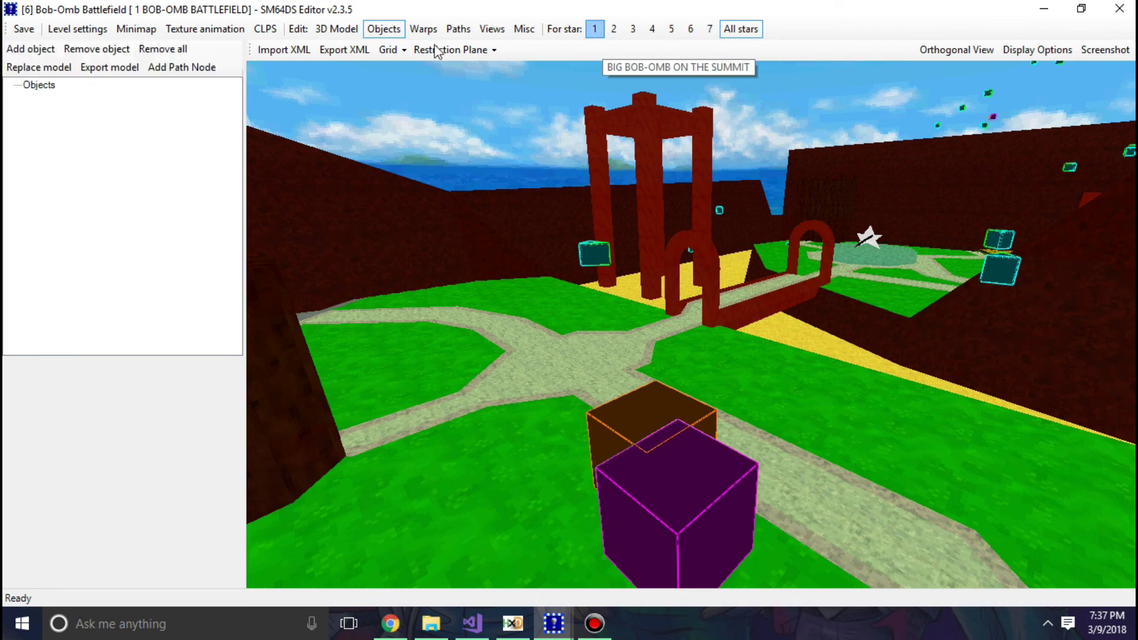
{"action": "left_click", "coordinate": [24, 29]}
Step: Move entrance 0 onto the path junction beside the brown cylinder, at about (-0.03, 1.09, 5.51), and save the level
{"action": "left_click_drag", "start_coordinate": [538, 246], "coordinate": [506, 46]}
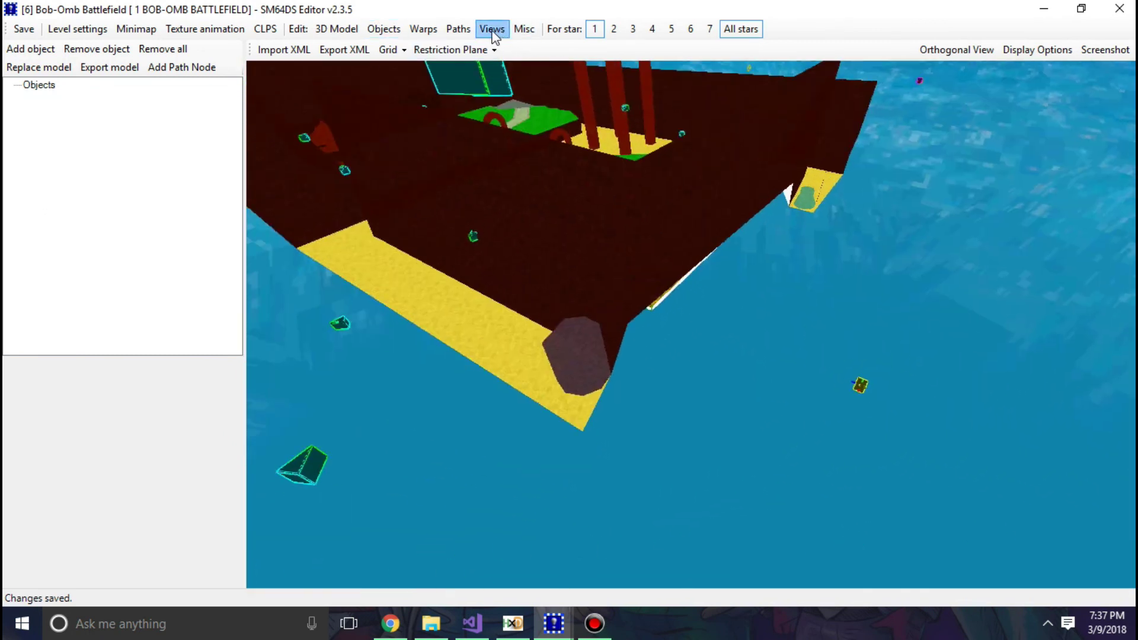
{"action": "left_click", "coordinate": [492, 29]}
{"action": "left_click", "coordinate": [423, 29]}
{"action": "left_click", "coordinate": [505, 123]}
{"action": "mouse_move", "coordinate": [505, 123]}
{"action": "left_mouse_down"}
{"action": "mouse_move", "coordinate": [521, 450]}
{"action": "mouse_move", "coordinate": [447, 401]}
{"action": "mouse_move", "coordinate": [557, 332]}
{"action": "mouse_move", "coordinate": [584, 300]}
{"action": "mouse_move", "coordinate": [512, 434]}
{"action": "mouse_move", "coordinate": [386, 526]}
{"action": "mouse_move", "coordinate": [981, 424]}
{"action": "mouse_move", "coordinate": [797, 408]}
{"action": "mouse_move", "coordinate": [591, 327]}
{"action": "mouse_move", "coordinate": [552, 340]}
{"action": "mouse_move", "coordinate": [839, 347]}
{"action": "mouse_move", "coordinate": [815, 381]}
{"action": "mouse_move", "coordinate": [592, 312]}
{"action": "mouse_move", "coordinate": [708, 368]}
{"action": "mouse_move", "coordinate": [905, 373]}
{"action": "left_mouse_up"}
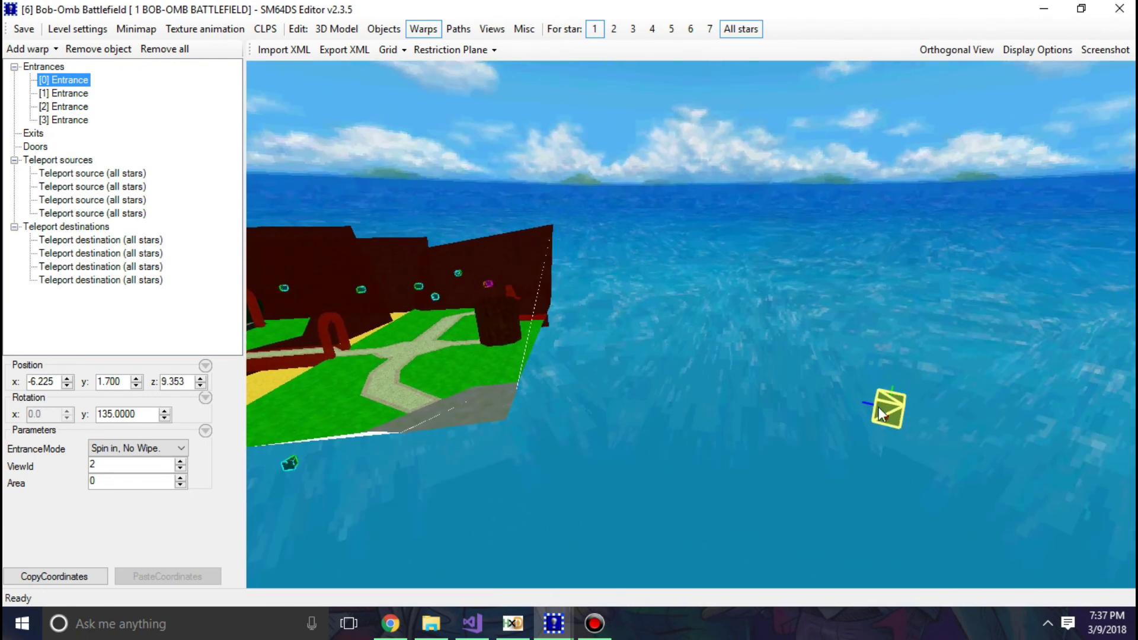
{"action": "mouse_move", "coordinate": [881, 415]}
{"action": "left_mouse_down"}
{"action": "mouse_move", "coordinate": [379, 244]}
{"action": "mouse_move", "coordinate": [396, 320]}
{"action": "mouse_move", "coordinate": [496, 337]}
{"action": "mouse_move", "coordinate": [511, 51]}
{"action": "mouse_move", "coordinate": [607, 203]}
{"action": "mouse_move", "coordinate": [860, 396]}
{"action": "mouse_move", "coordinate": [788, 358]}
{"action": "mouse_move", "coordinate": [825, 431]}
{"action": "mouse_move", "coordinate": [702, 450]}
{"action": "left_mouse_up"}
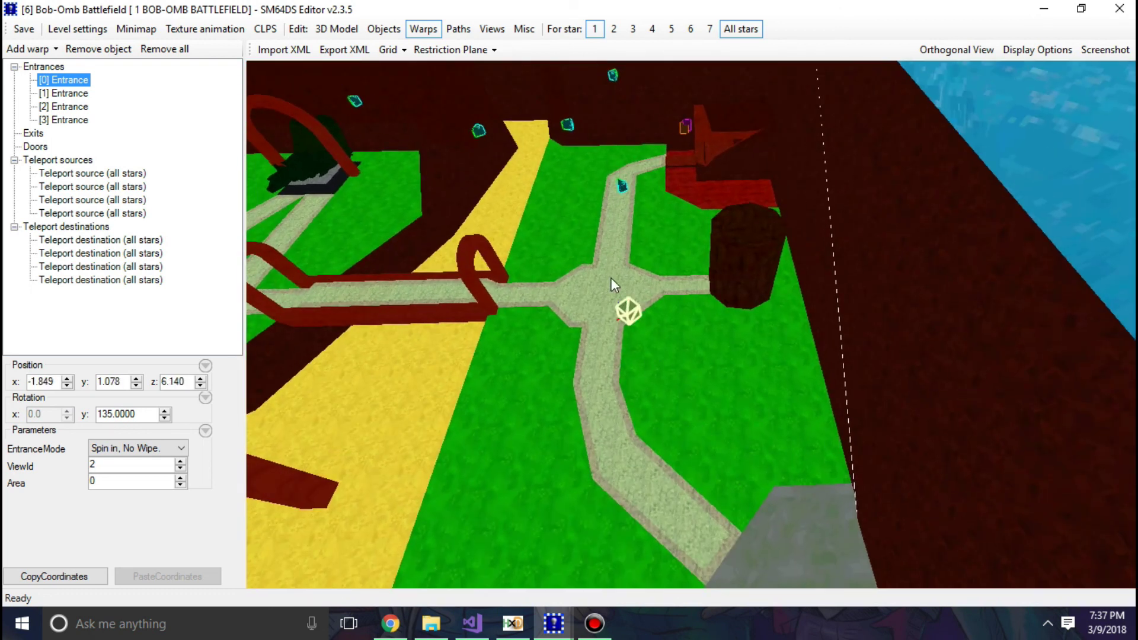
{"action": "mouse_move", "coordinate": [613, 284]}
{"action": "left_mouse_down"}
{"action": "mouse_move", "coordinate": [623, 247]}
{"action": "mouse_move", "coordinate": [741, 418]}
{"action": "mouse_move", "coordinate": [649, 432]}
{"action": "mouse_move", "coordinate": [608, 348]}
{"action": "mouse_move", "coordinate": [645, 344]}
{"action": "mouse_move", "coordinate": [709, 389]}
{"action": "mouse_move", "coordinate": [556, 446]}
{"action": "mouse_move", "coordinate": [621, 394]}
{"action": "left_mouse_up"}
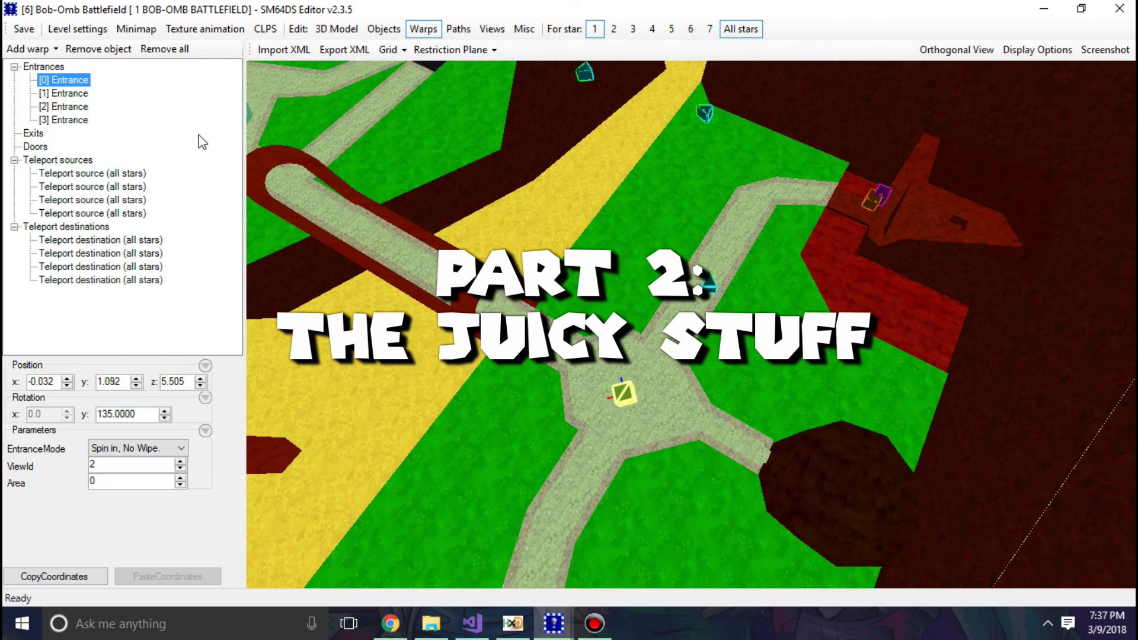
{"action": "left_click", "coordinate": [24, 29]}
Step: Open the level's CLPS data and look through its entries
{"action": "left_click_drag", "start_coordinate": [355, 415], "coordinate": [427, 415]}
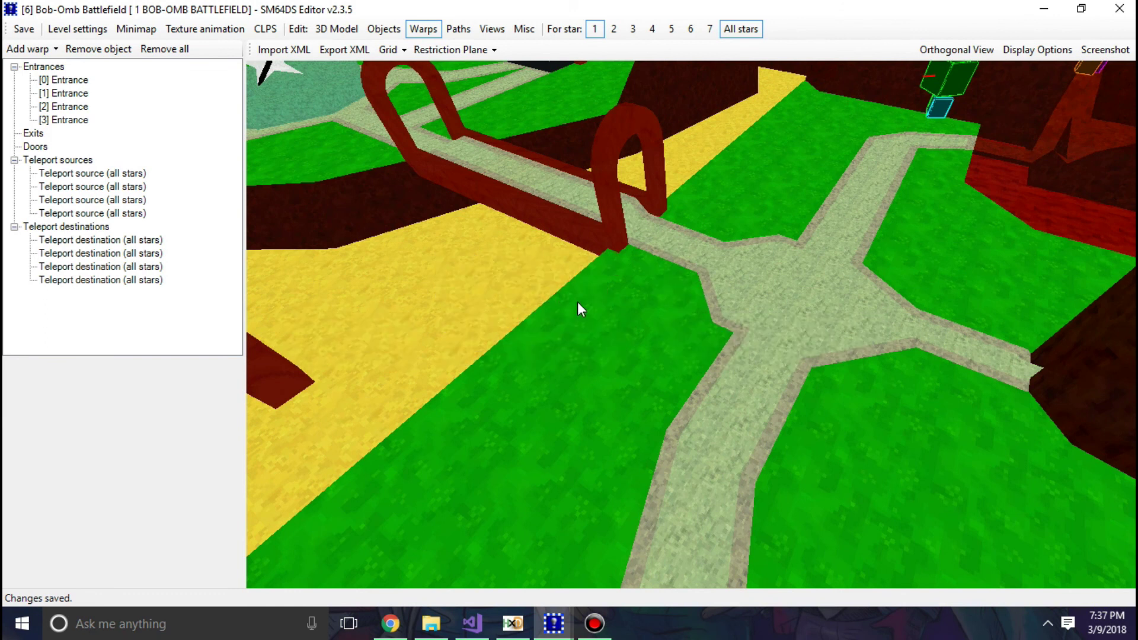
{"action": "scroll", "coordinate": [623, 338], "scroll_direction": "down", "scroll_amount": 5}
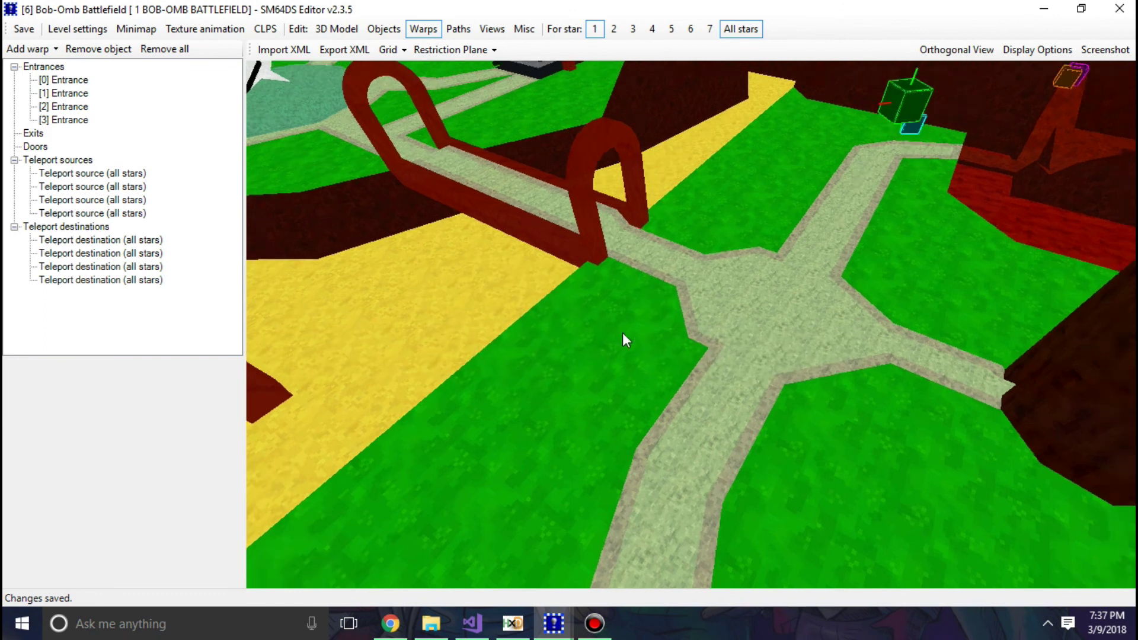
{"action": "left_click", "coordinate": [265, 29]}
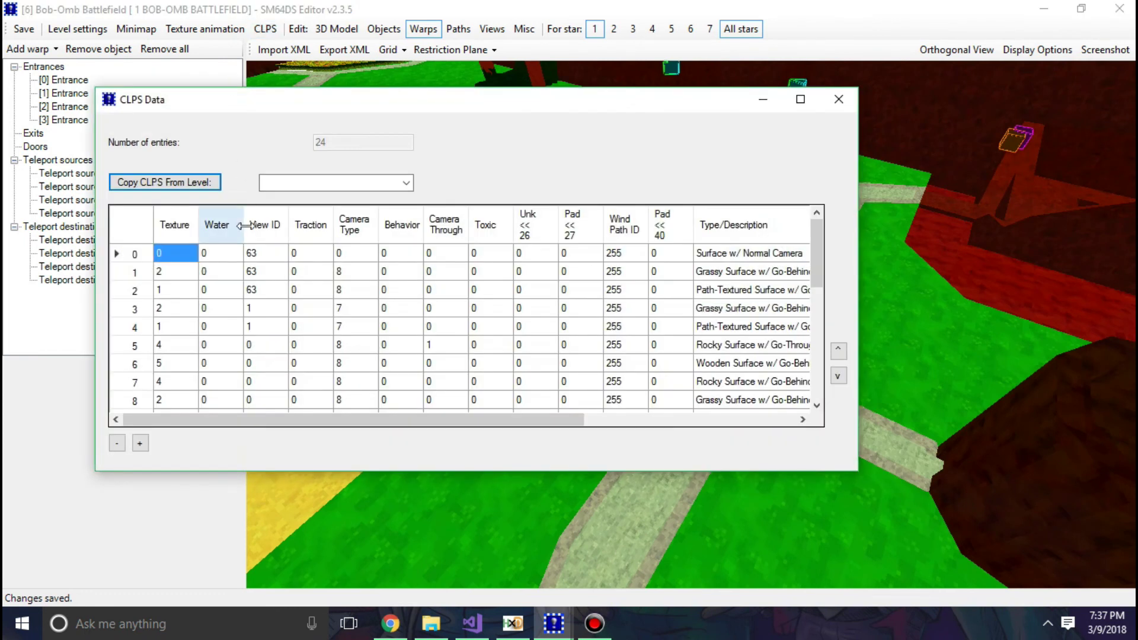
{"action": "scroll", "coordinate": [143, 333], "scroll_direction": "down", "scroll_amount": 1}
{"action": "scroll", "coordinate": [142, 334], "scroll_direction": "down", "scroll_amount": 4}
{"action": "scroll", "coordinate": [232, 296], "scroll_direction": "up", "scroll_amount": 5}
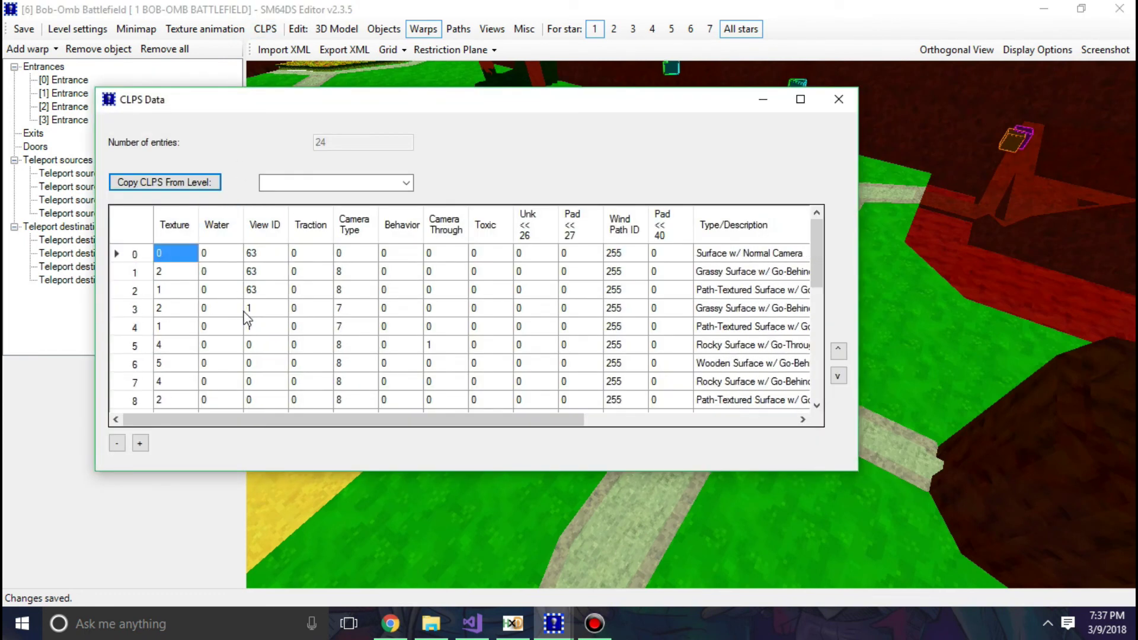
Step: Open Bob-Omb Battlefield's collision map for editing in a maximized window and view the city's coloured surfaces
{"action": "mouse_move", "coordinate": [554, 623]}
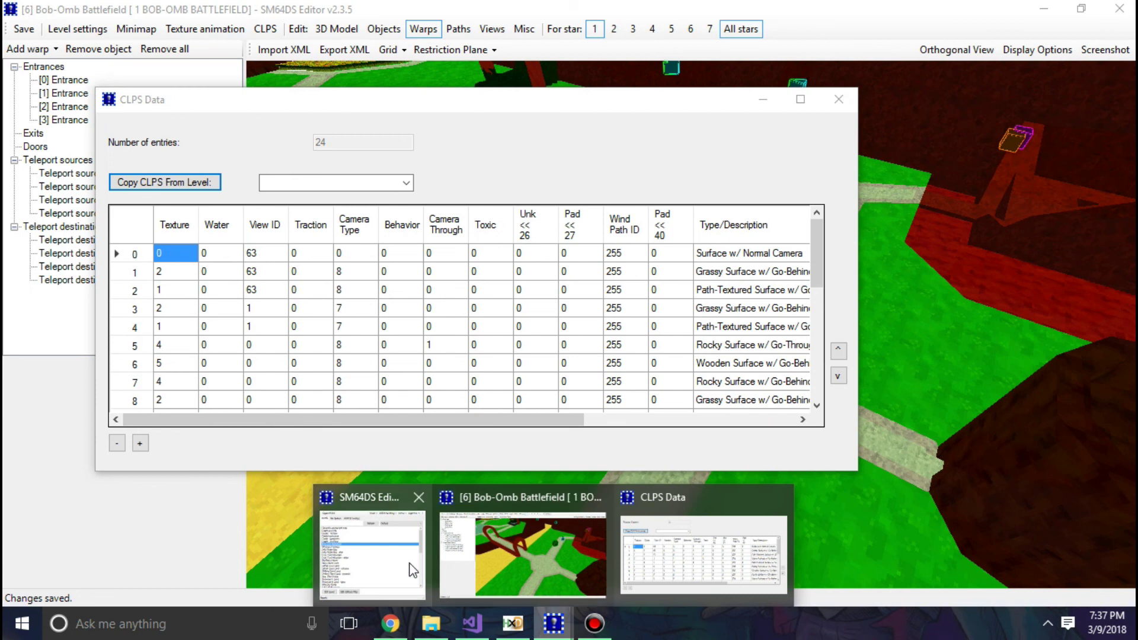
{"action": "left_click", "coordinate": [371, 541]}
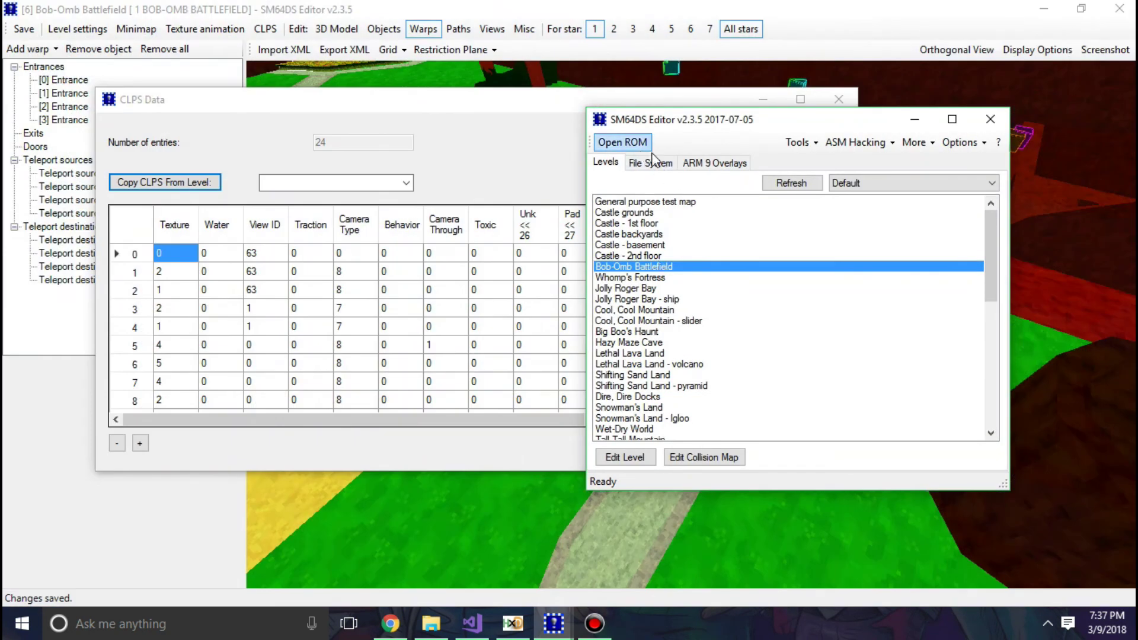
{"action": "left_click", "coordinate": [695, 458]}
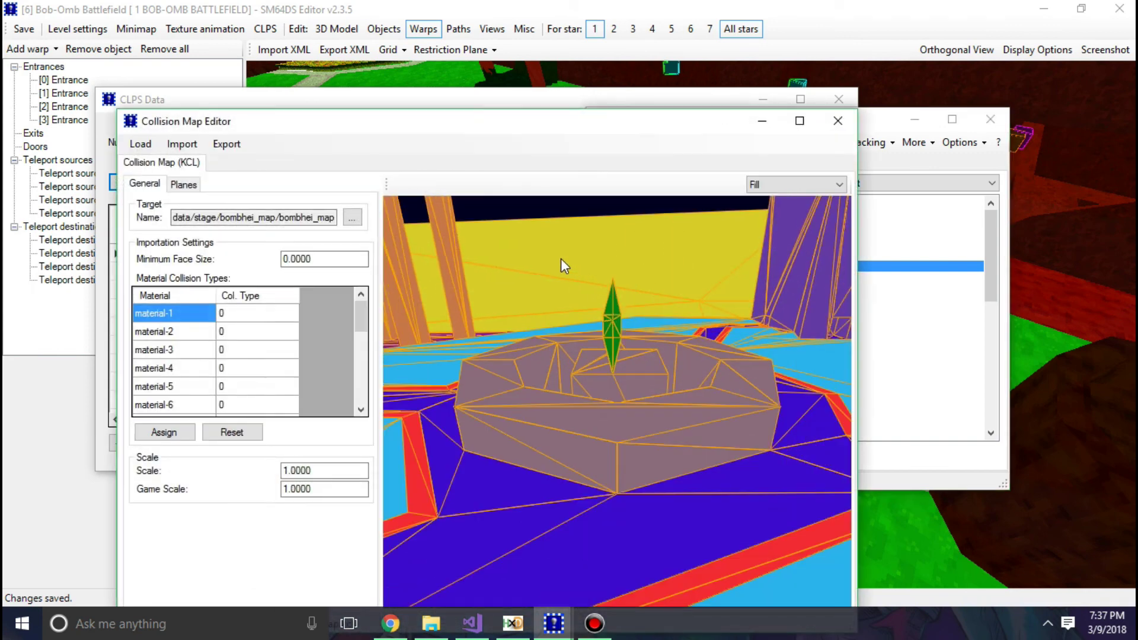
{"action": "left_click_drag", "start_coordinate": [561, 258], "coordinate": [641, 384]}
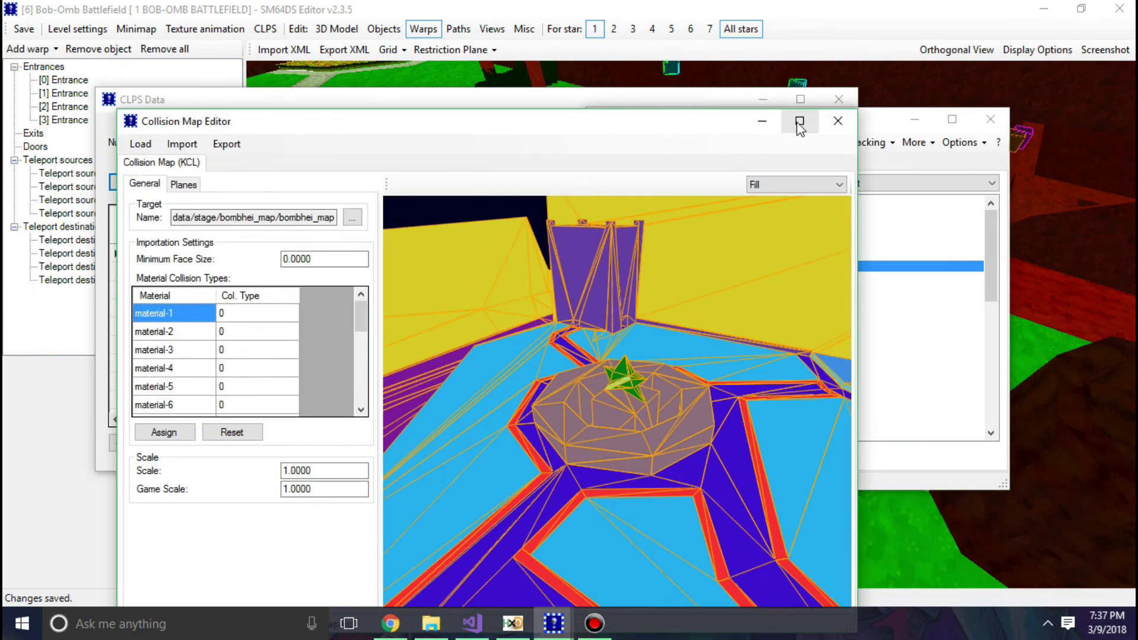
{"action": "left_click", "coordinate": [799, 121]}
{"action": "left_click_drag", "start_coordinate": [628, 311], "coordinate": [697, 320]}
Step: Select a light-blue ground plane beyond the bridge to read its collision type, and view that plane up close
{"action": "left_click", "coordinate": [67, 70]}
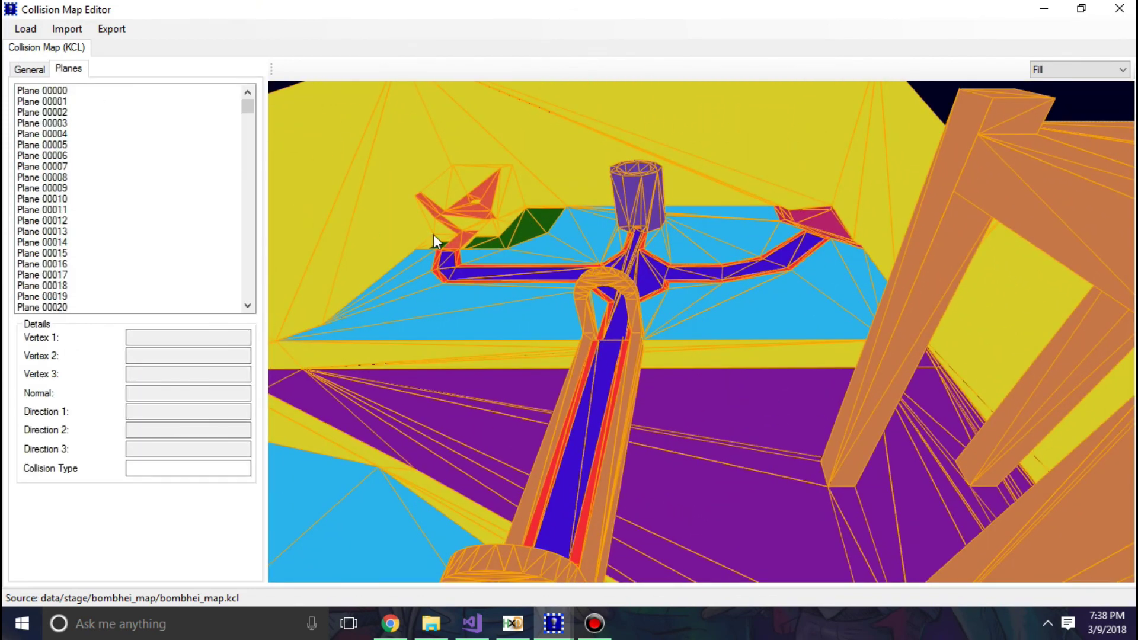
{"action": "left_click", "coordinate": [39, 72]}
{"action": "left_click", "coordinate": [71, 69]}
{"action": "left_click", "coordinate": [777, 320]}
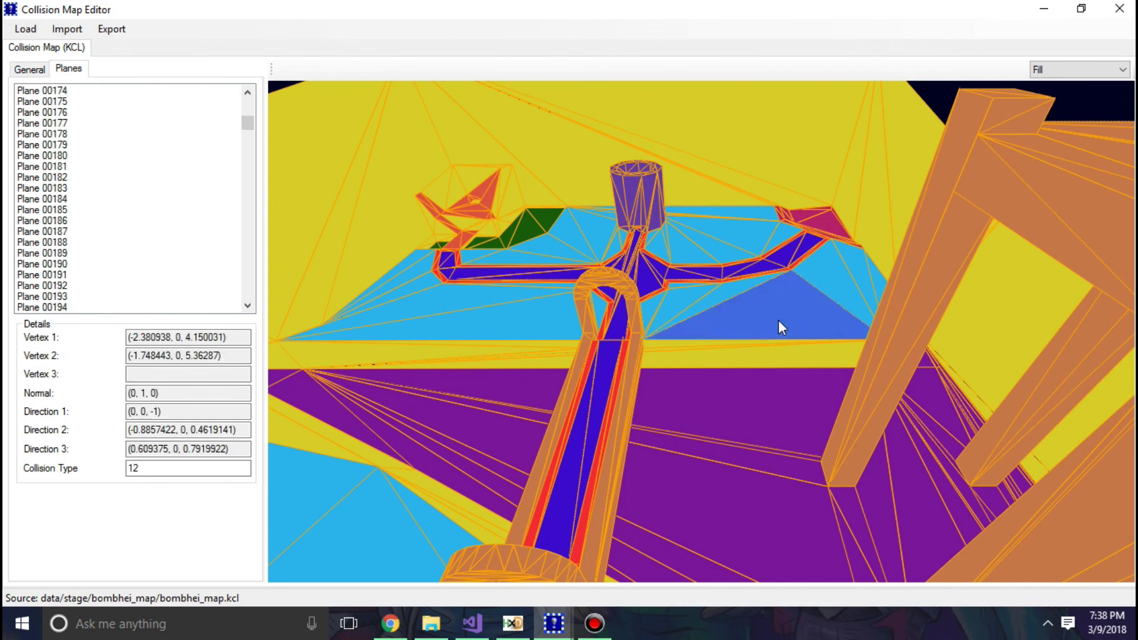
{"action": "left_click_drag", "start_coordinate": [777, 320], "coordinate": [545, 398]}
Step: Review the collision map's material types from material-1 through material-20
{"action": "left_click", "coordinate": [26, 69]}
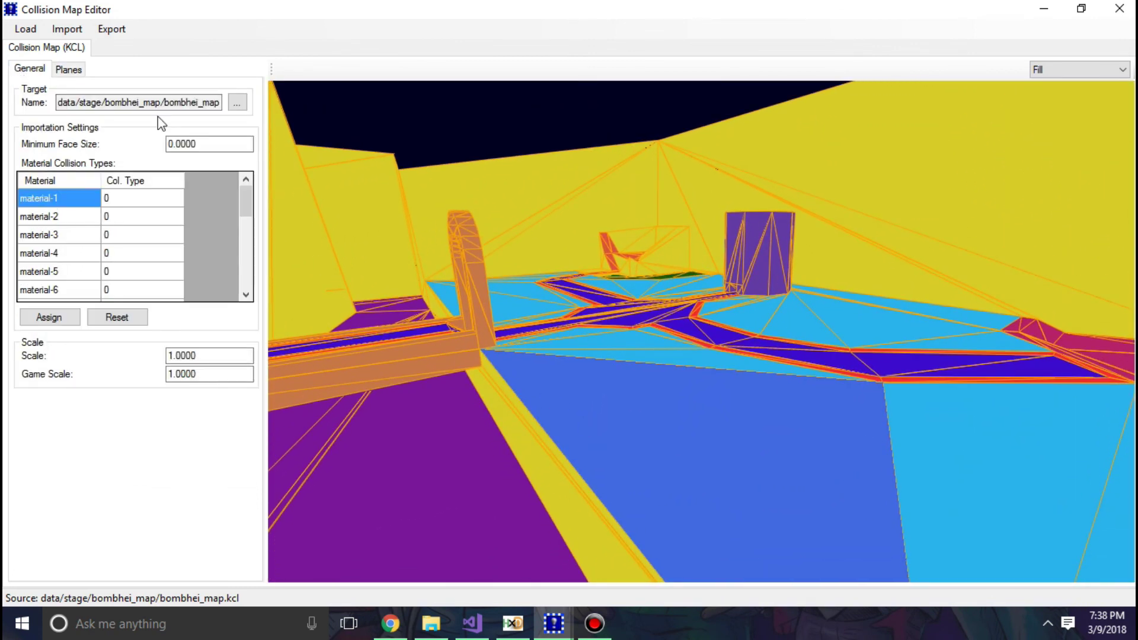
{"action": "scroll", "coordinate": [129, 224], "scroll_direction": "down", "scroll_amount": 5}
{"action": "scroll", "coordinate": [130, 223], "scroll_direction": "up", "scroll_amount": 5}
{"action": "scroll", "coordinate": [95, 246], "scroll_direction": "down", "scroll_amount": 5}
{"action": "scroll", "coordinate": [107, 246], "scroll_direction": "up", "scroll_amount": 5}
{"action": "scroll", "coordinate": [107, 246], "scroll_direction": "down", "scroll_amount": 5}
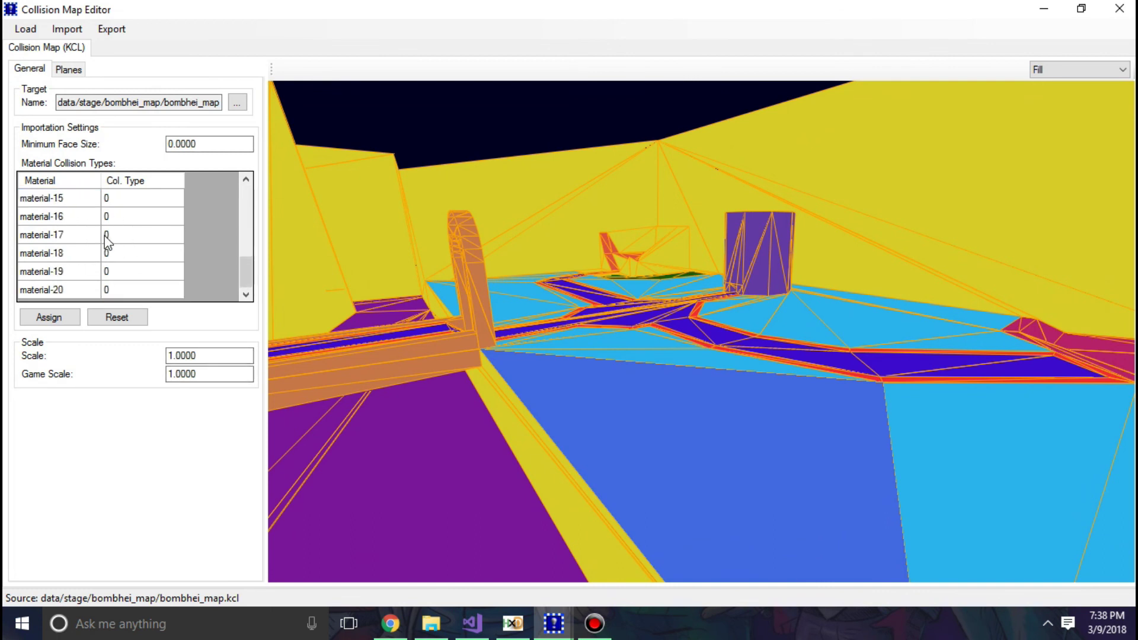
Step: Look over the material list again, return to the plane details, and examine the light-blue ground plane's collision type up close
{"action": "scroll", "coordinate": [105, 231], "scroll_direction": "up", "scroll_amount": 5}
{"action": "scroll", "coordinate": [119, 237], "scroll_direction": "down", "scroll_amount": 5}
{"action": "scroll", "coordinate": [121, 233], "scroll_direction": "up", "scroll_amount": 5}
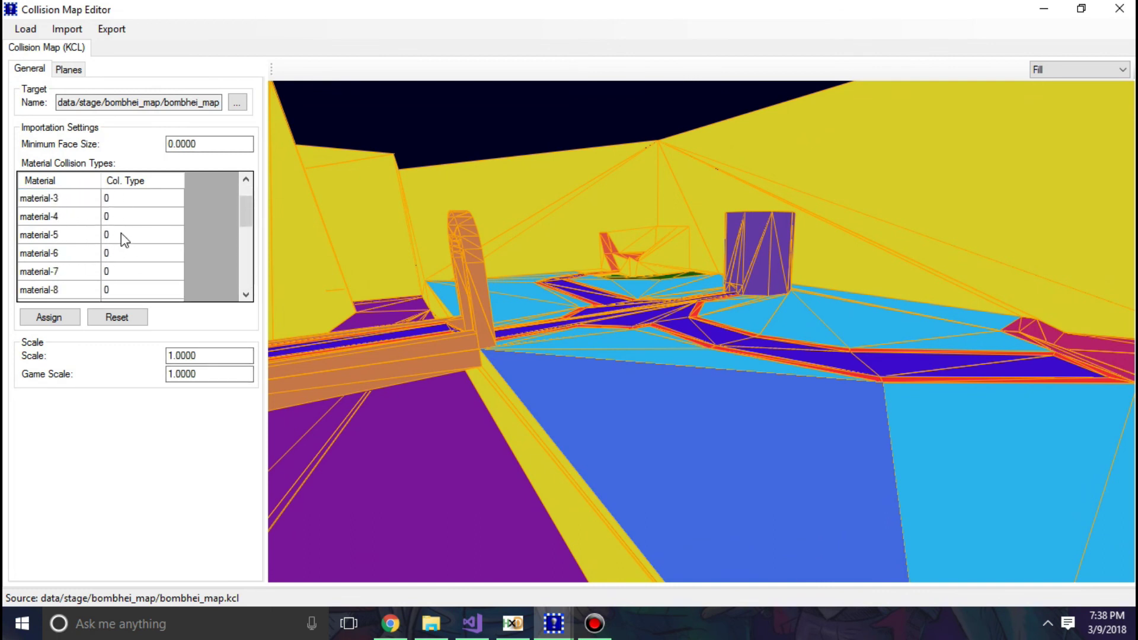
{"action": "left_click", "coordinate": [74, 77]}
{"action": "scroll", "coordinate": [566, 397], "scroll_direction": "up", "scroll_amount": 5}
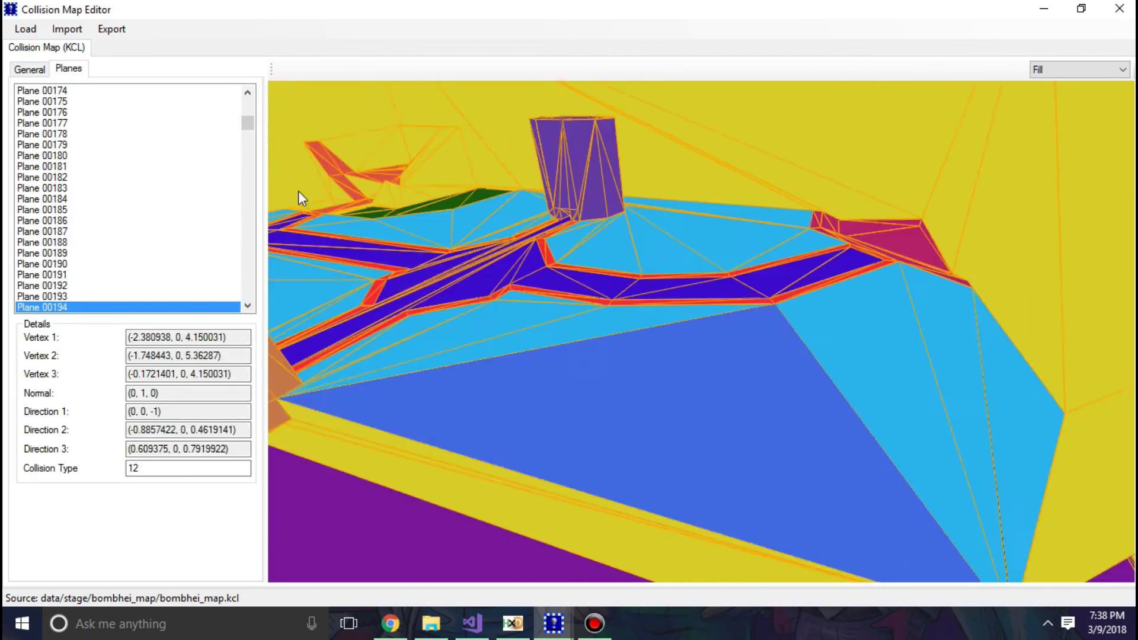
{"action": "left_click", "coordinate": [568, 329]}
{"action": "left_click", "coordinate": [568, 328]}
{"action": "left_click", "coordinate": [608, 349]}
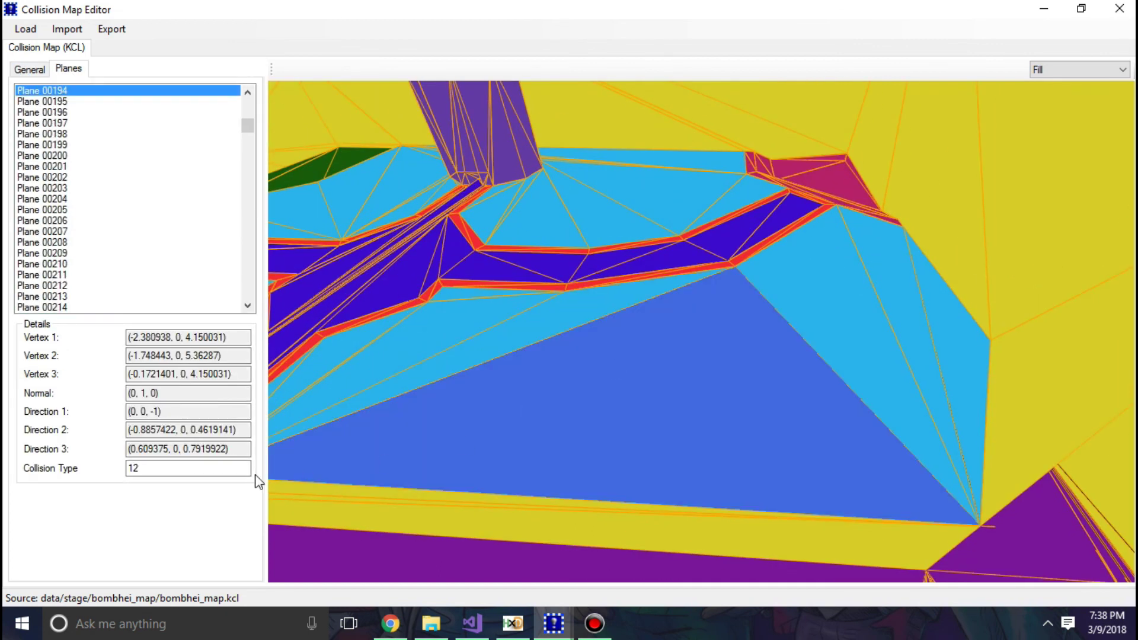
{"action": "left_click", "coordinate": [446, 455]}
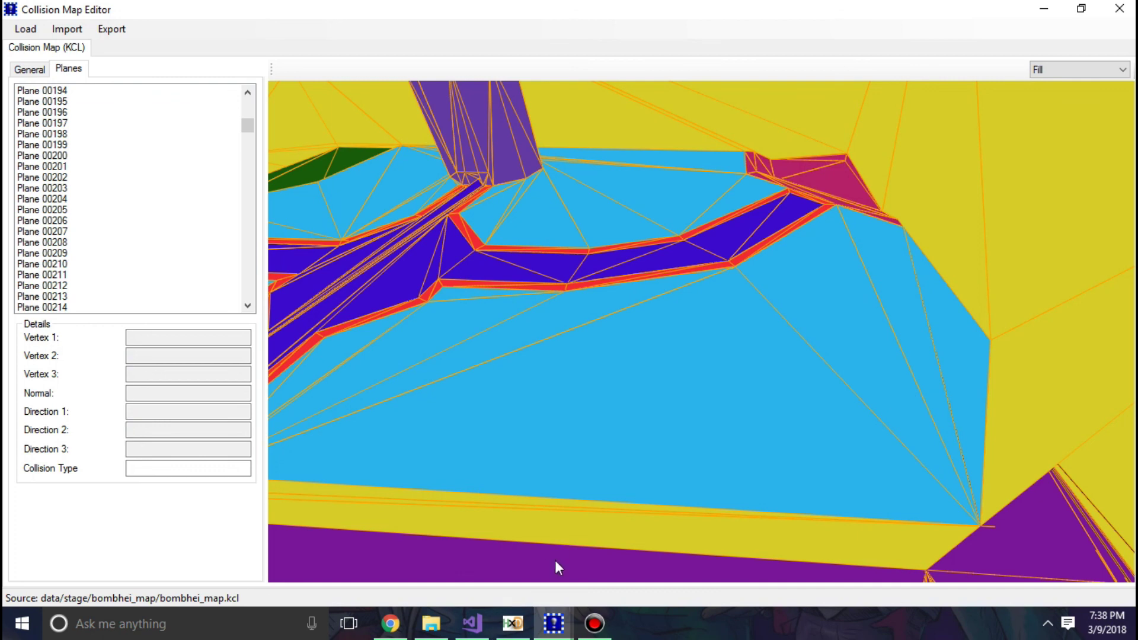
Step: Switch to the CLPS data, select entry 12, and move the window over the level view
{"action": "mouse_move", "coordinate": [554, 623]}
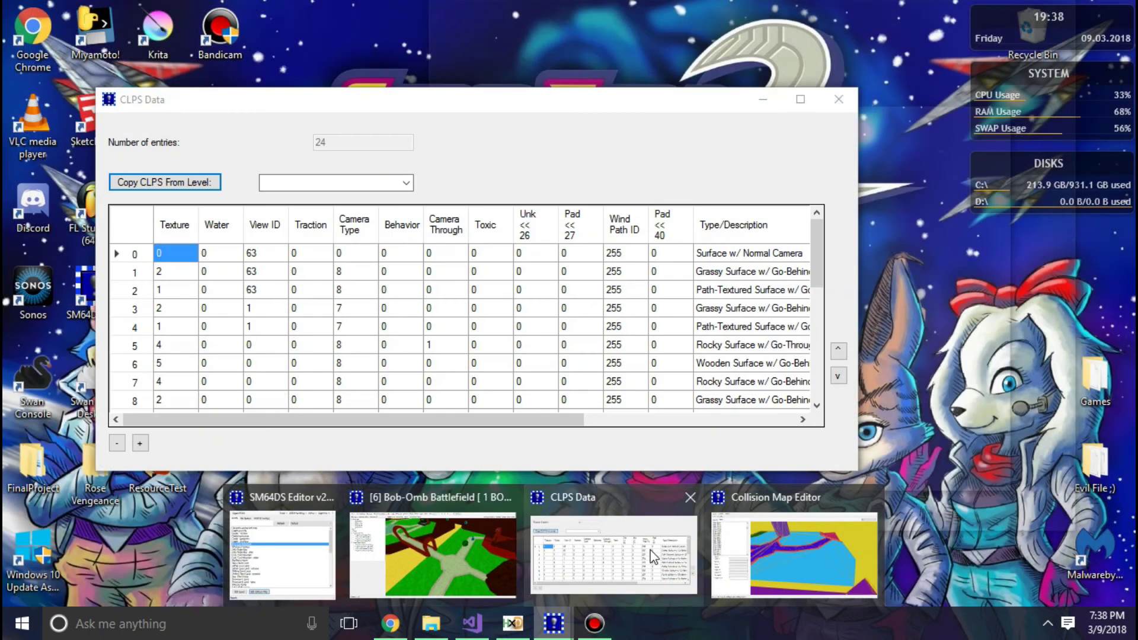
{"action": "left_click", "coordinate": [610, 547]}
{"action": "scroll", "coordinate": [770, 328], "scroll_direction": "up", "scroll_amount": 1}
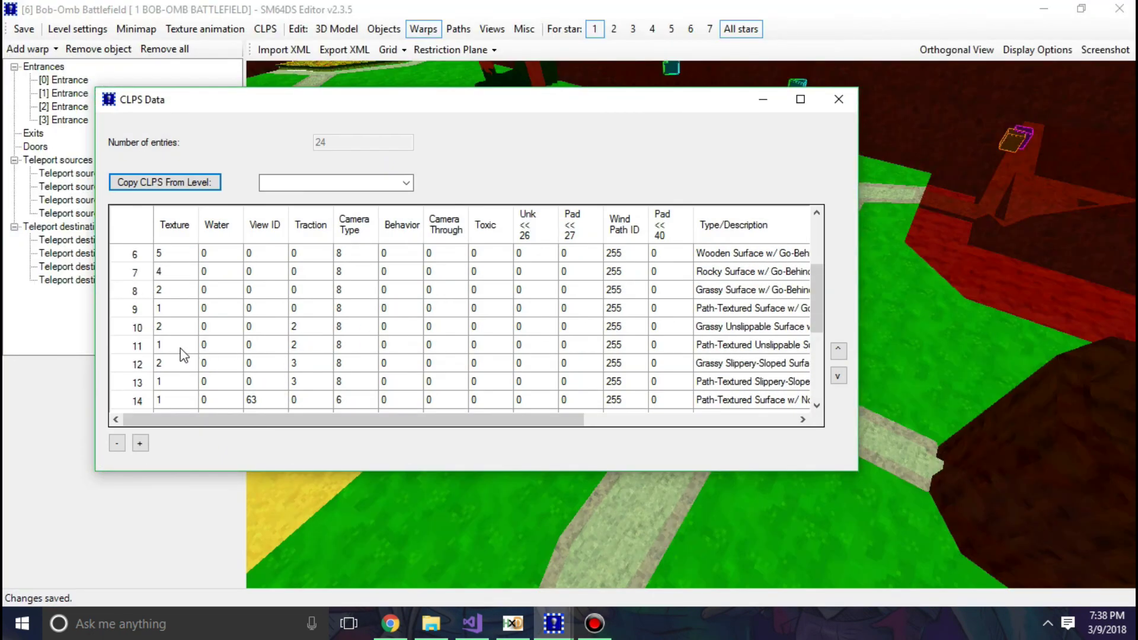
{"action": "left_click", "coordinate": [178, 363]}
{"action": "left_click_drag", "start_coordinate": [308, 100], "coordinate": [655, 80]}
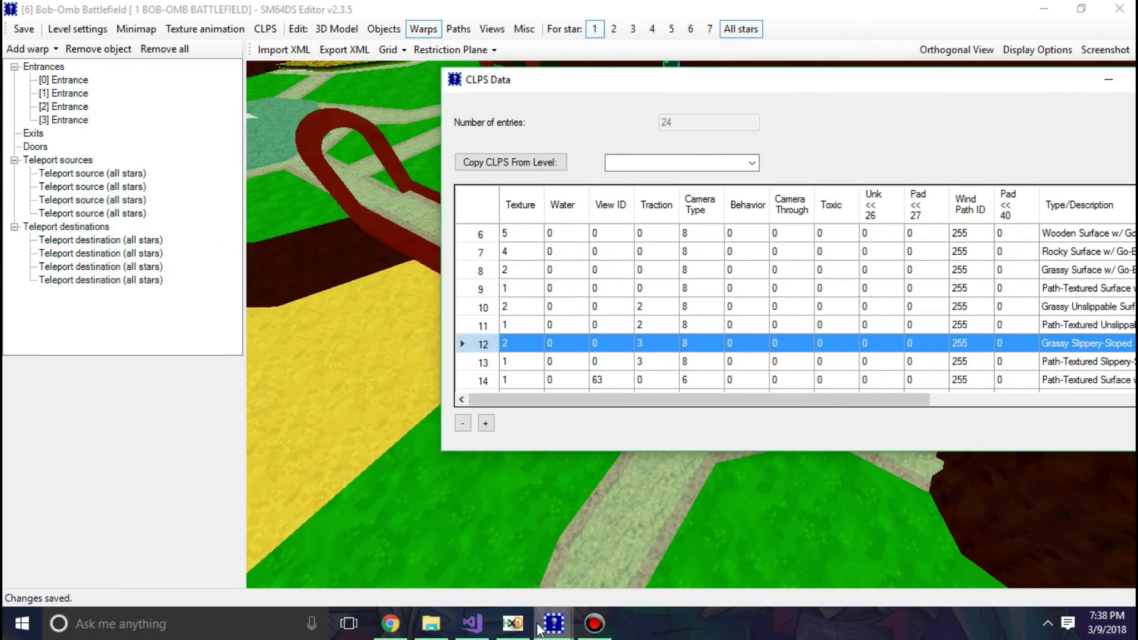
Step: Recheck the ground surfaces in the collision map, then return to the CLPS data and read entry 12's full description
{"action": "mouse_move", "coordinate": [554, 623]}
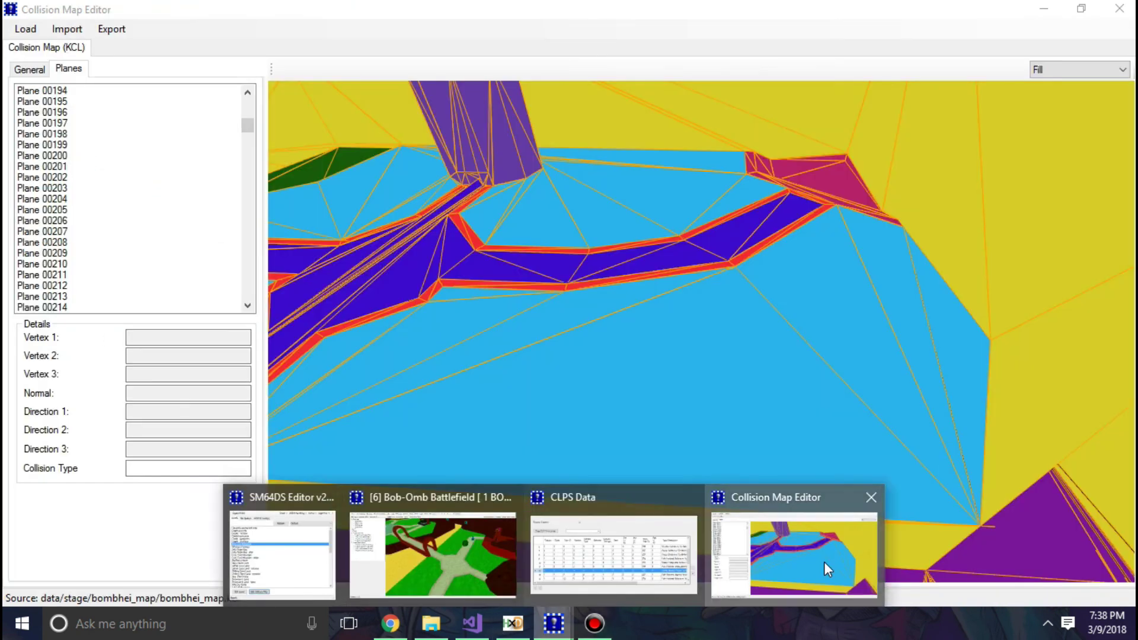
{"action": "left_click", "coordinate": [824, 561]}
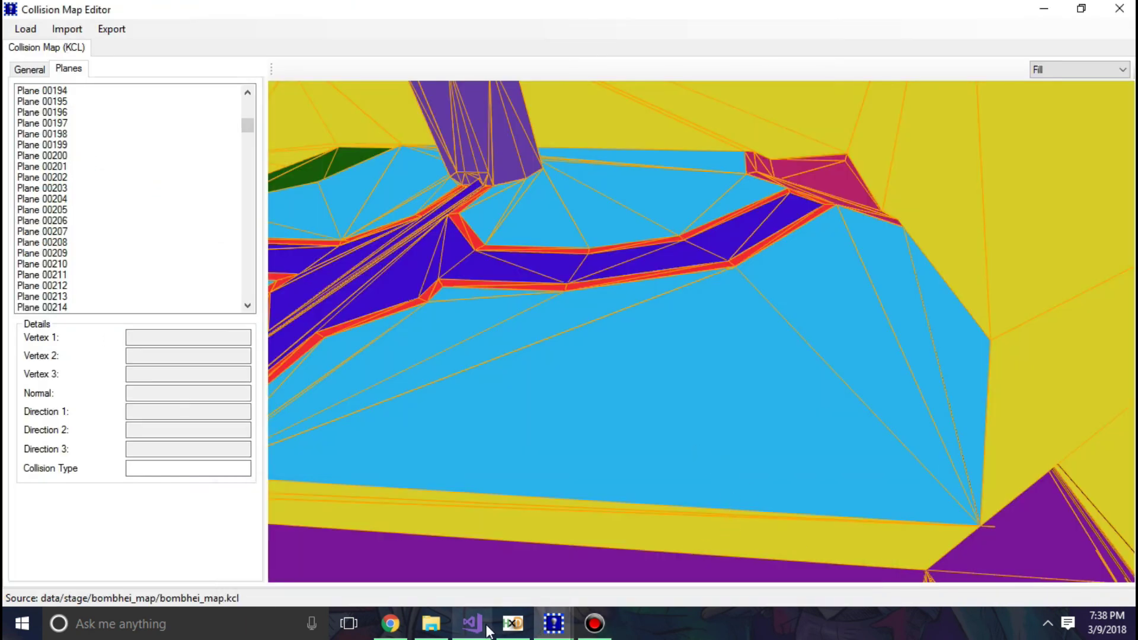
{"action": "left_click_drag", "start_coordinate": [651, 560], "coordinate": [798, 432]}
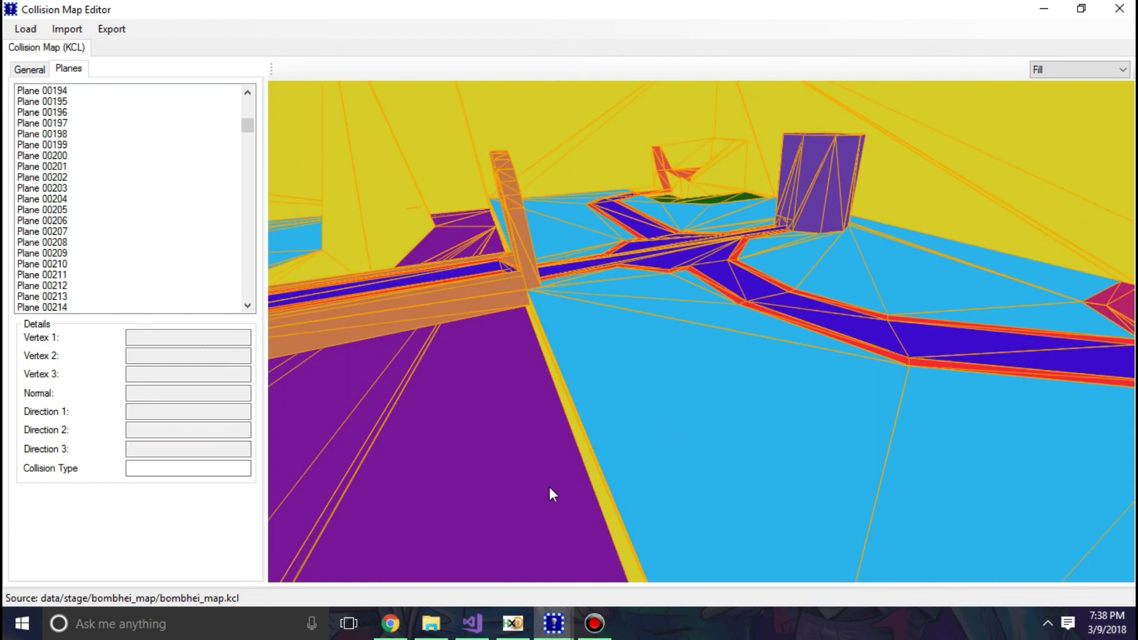
{"action": "mouse_move", "coordinate": [540, 619]}
{"action": "left_click", "coordinate": [533, 501]}
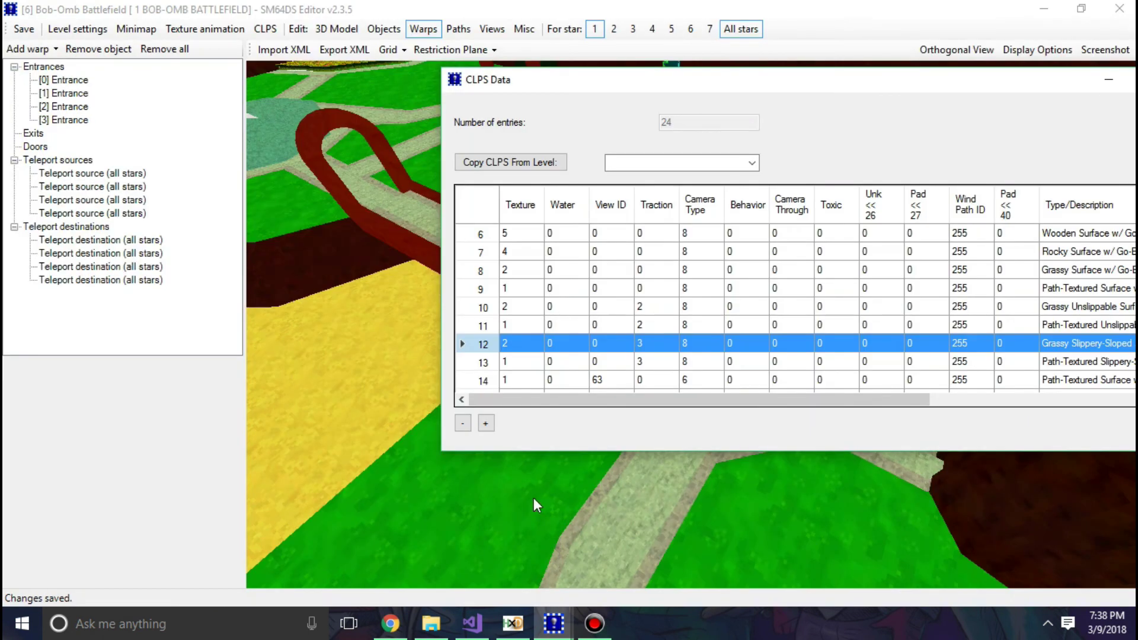
{"action": "left_click_drag", "start_coordinate": [678, 98], "coordinate": [373, 123]}
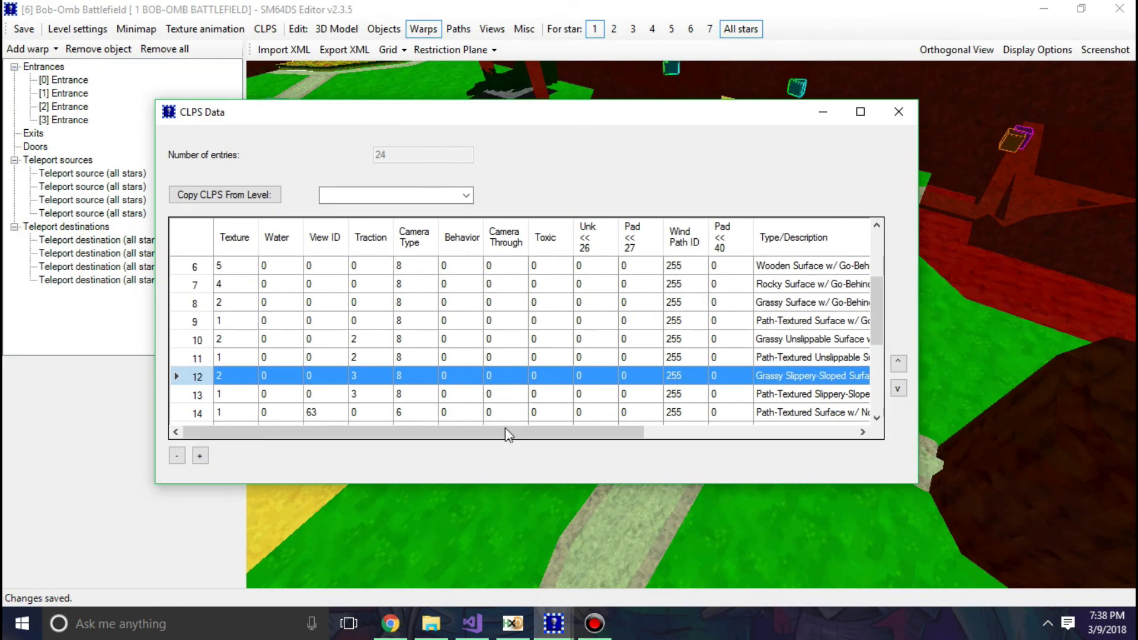
{"action": "left_click_drag", "start_coordinate": [505, 428], "coordinate": [630, 419]}
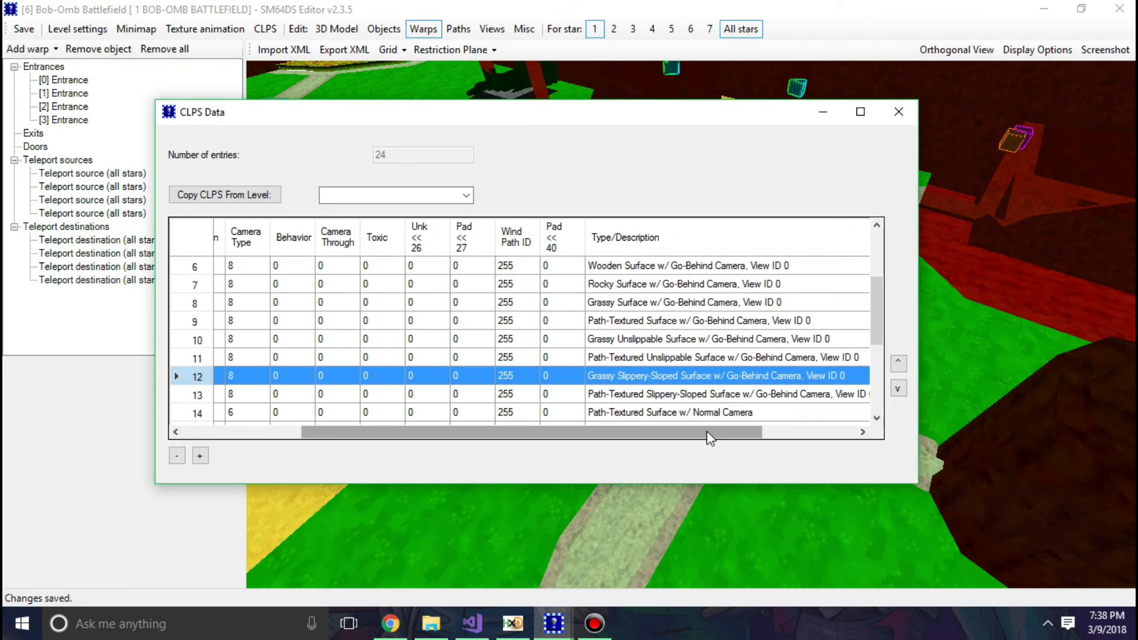
{"action": "left_click_drag", "start_coordinate": [706, 432], "coordinate": [537, 443]}
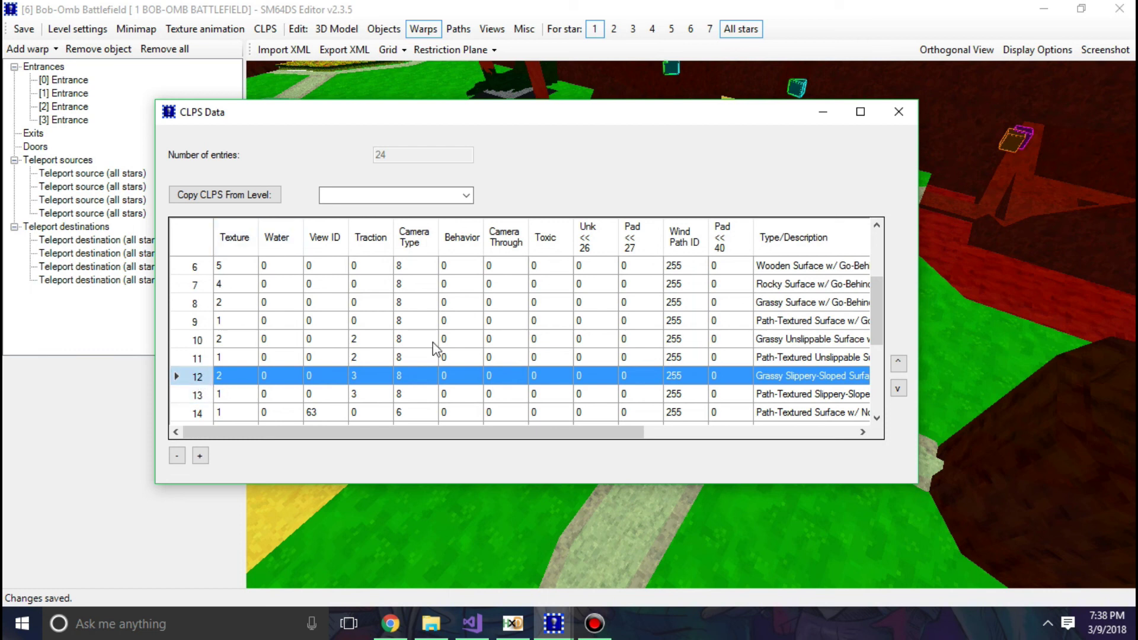
Step: Switch to the SM64DSE CLPS document in Chrome and read through its texture, camera, behavior, toxic and water values
{"action": "left_click", "coordinate": [390, 624]}
{"action": "scroll", "coordinate": [306, 249], "scroll_direction": "down", "scroll_amount": 1}
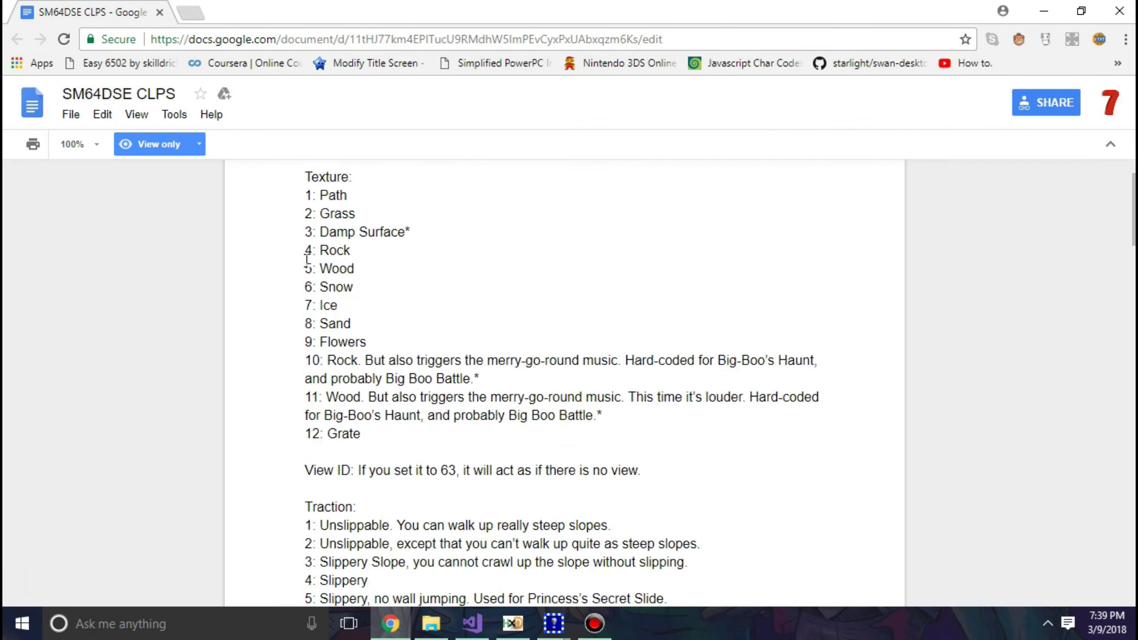
{"action": "scroll", "coordinate": [310, 249], "scroll_direction": "up", "scroll_amount": 1}
{"action": "scroll", "coordinate": [310, 334], "scroll_direction": "down", "scroll_amount": 20}
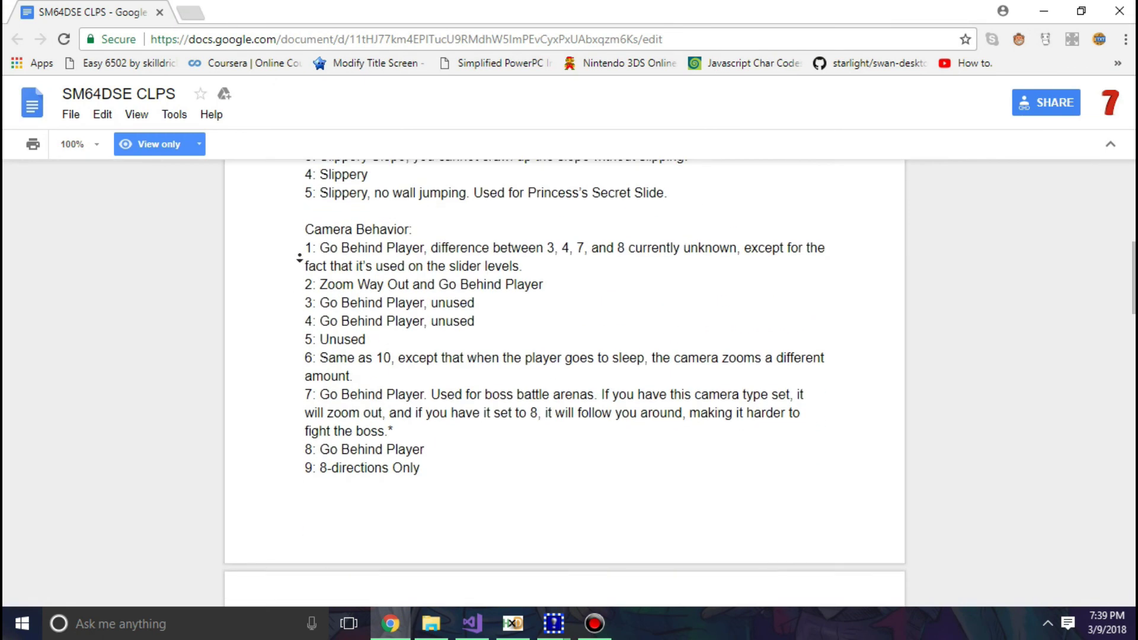
{"action": "scroll", "coordinate": [321, 370], "scroll_direction": "up", "scroll_amount": 20}
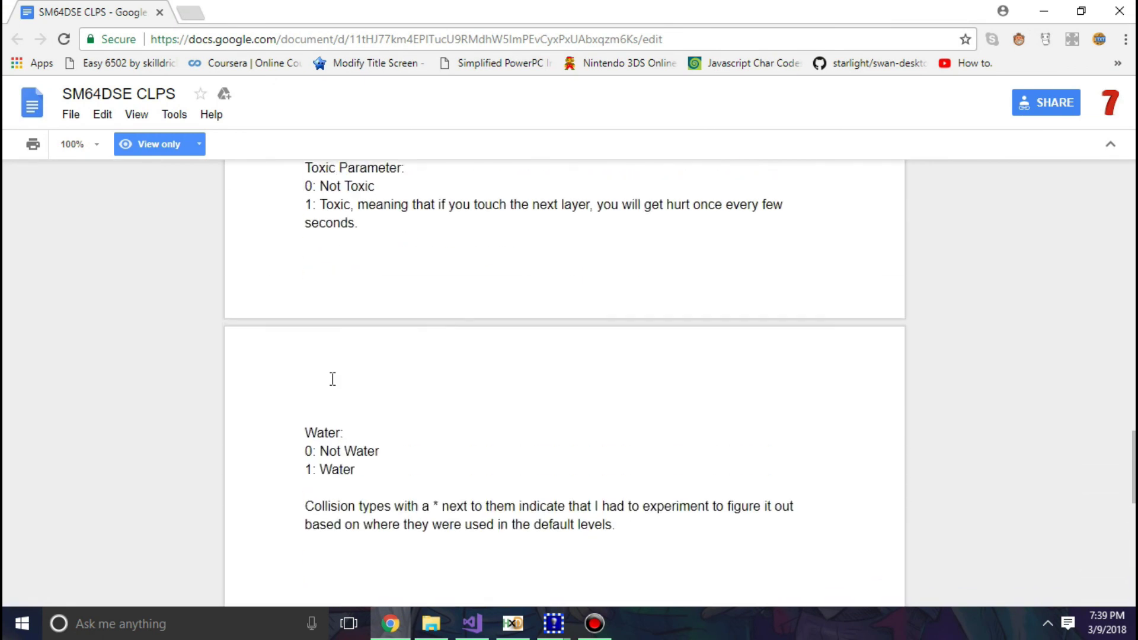
{"action": "scroll", "coordinate": [333, 367], "scroll_direction": "down", "scroll_amount": 15}
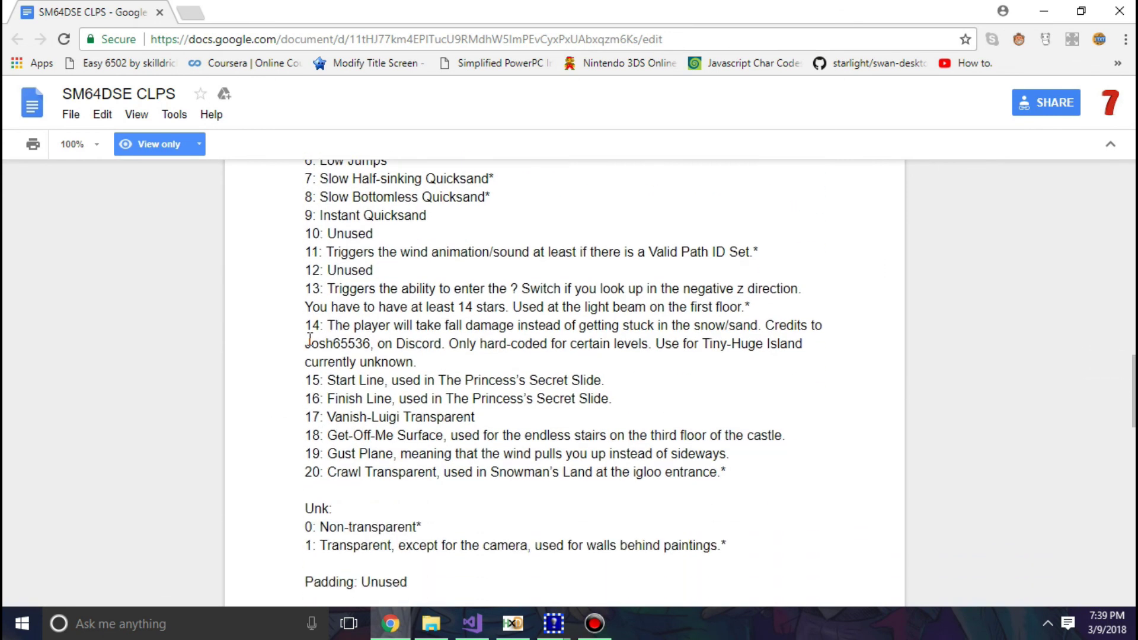
{"action": "left_click_drag", "start_coordinate": [305, 344], "coordinate": [371, 342]}
{"action": "left_click_drag", "start_coordinate": [308, 320], "coordinate": [452, 350]}
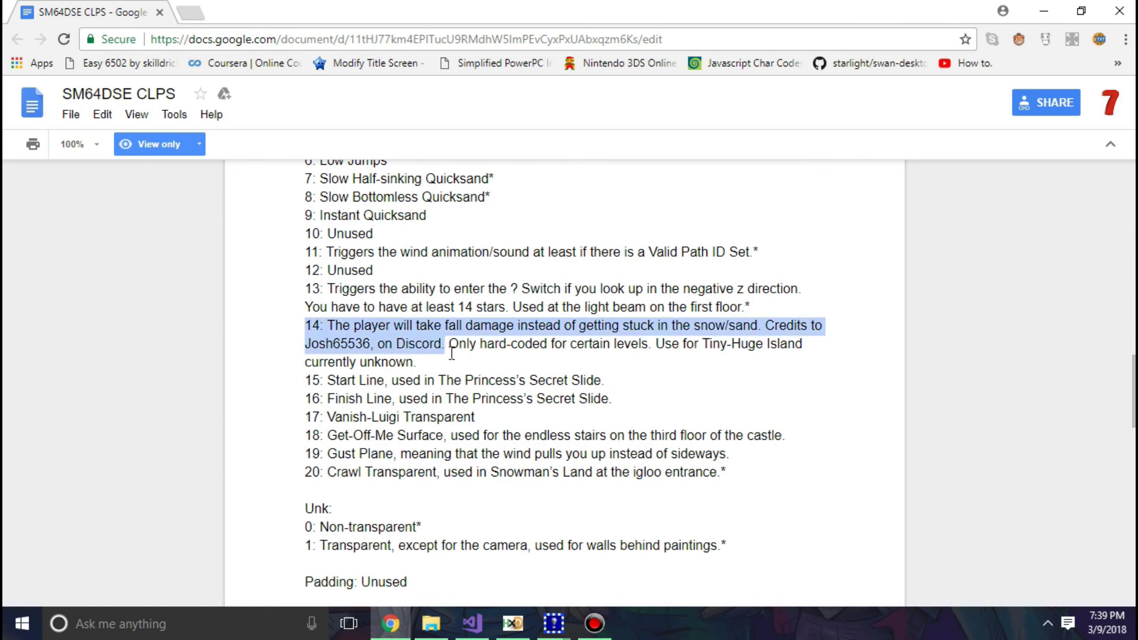
{"action": "left_click", "coordinate": [443, 369]}
{"action": "scroll", "coordinate": [409, 415], "scroll_direction": "down", "scroll_amount": 2}
{"action": "scroll", "coordinate": [415, 403], "scroll_direction": "up", "scroll_amount": 15}
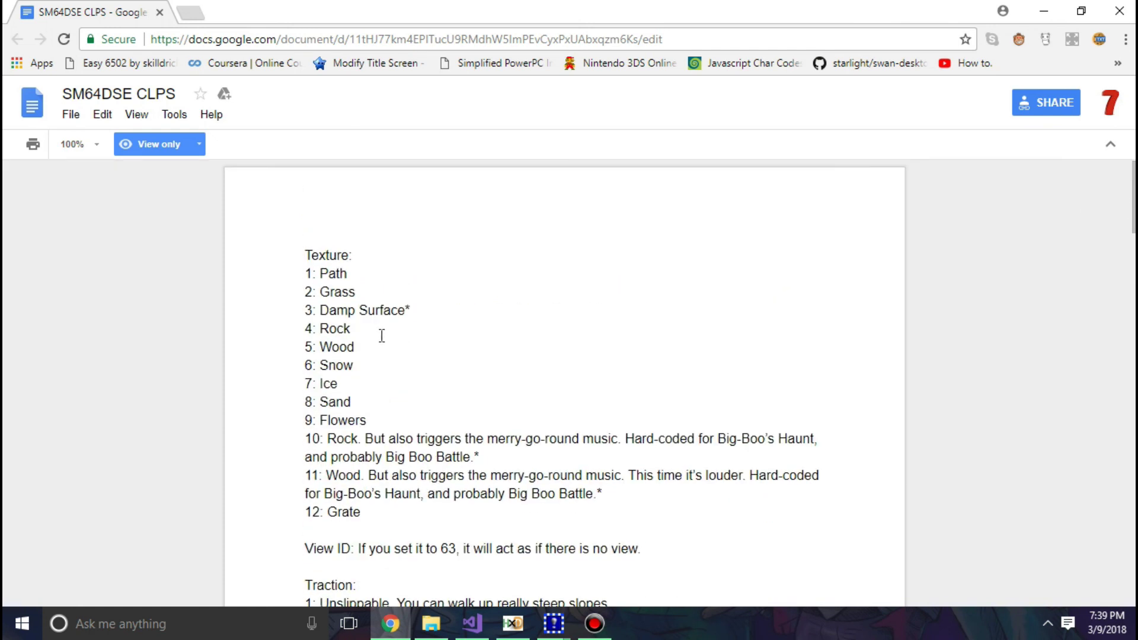
Step: Compare the CLPS data columns with the reference document's texture, View ID and traction notes, ending back in the CLPS data
{"action": "mouse_move", "coordinate": [554, 624]}
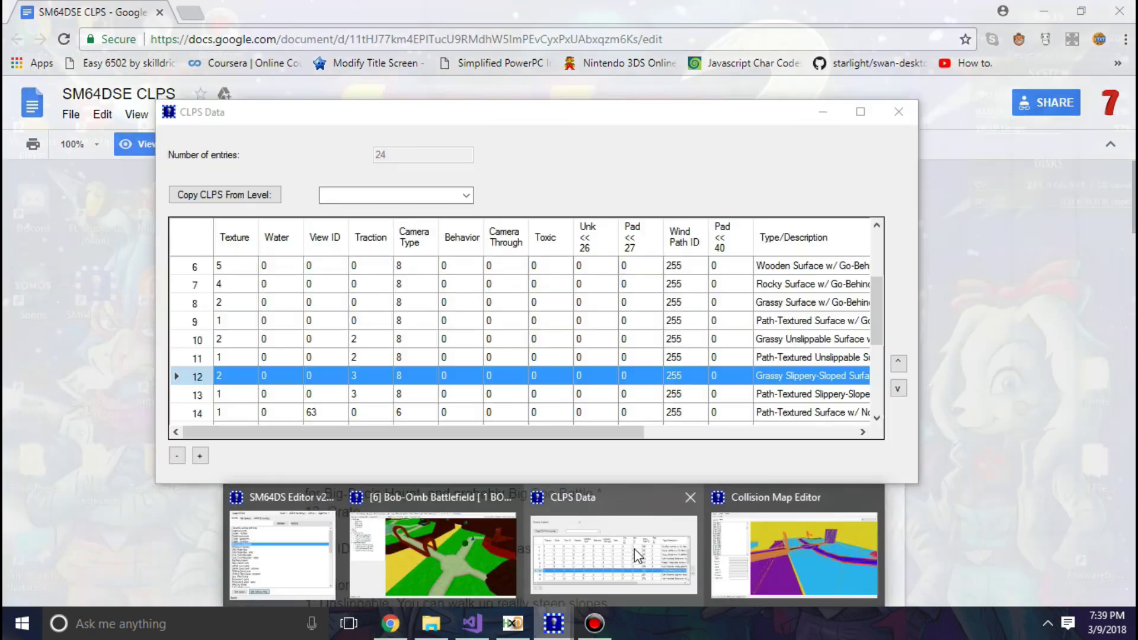
{"action": "left_click", "coordinate": [634, 549]}
{"action": "left_click_drag", "start_coordinate": [380, 114], "coordinate": [512, 108]}
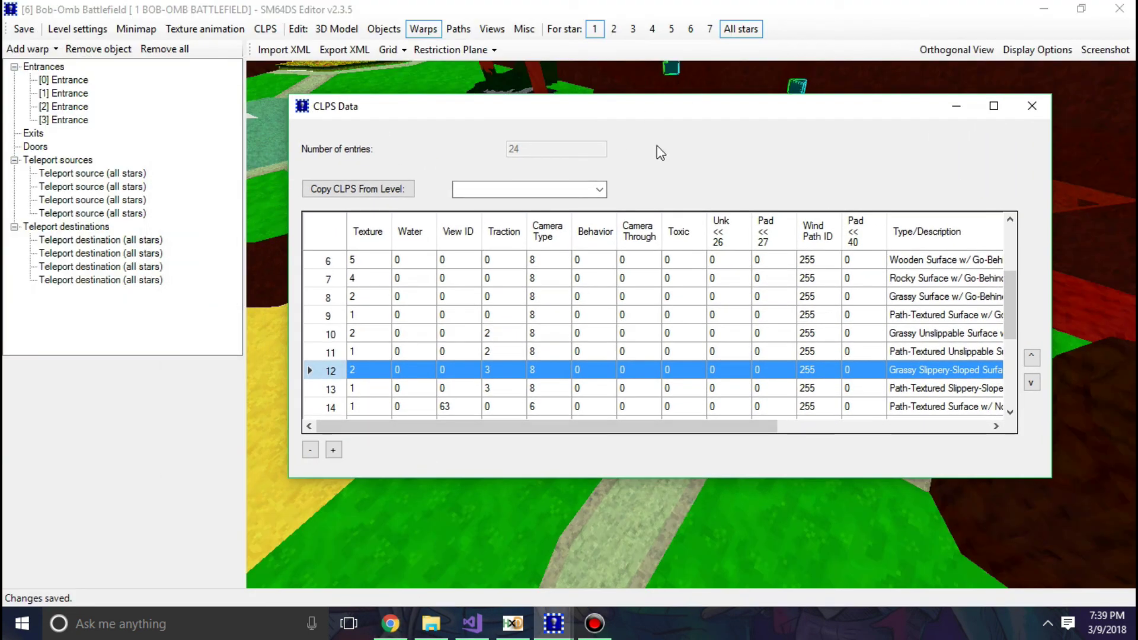
{"action": "left_click", "coordinate": [391, 626]}
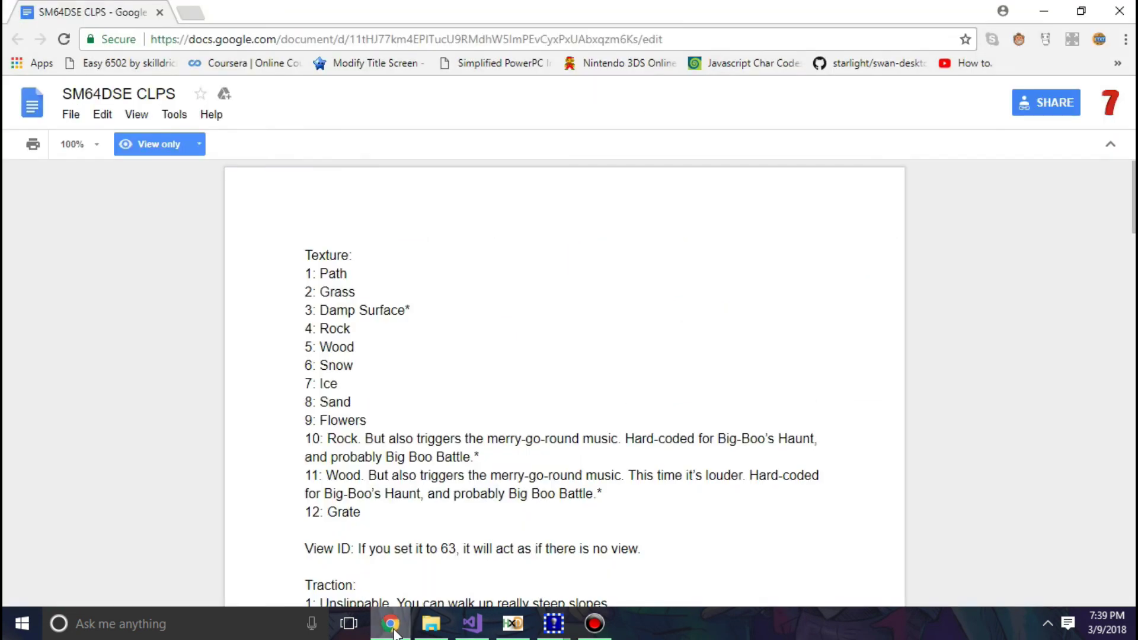
{"action": "left_click", "coordinate": [391, 627]}
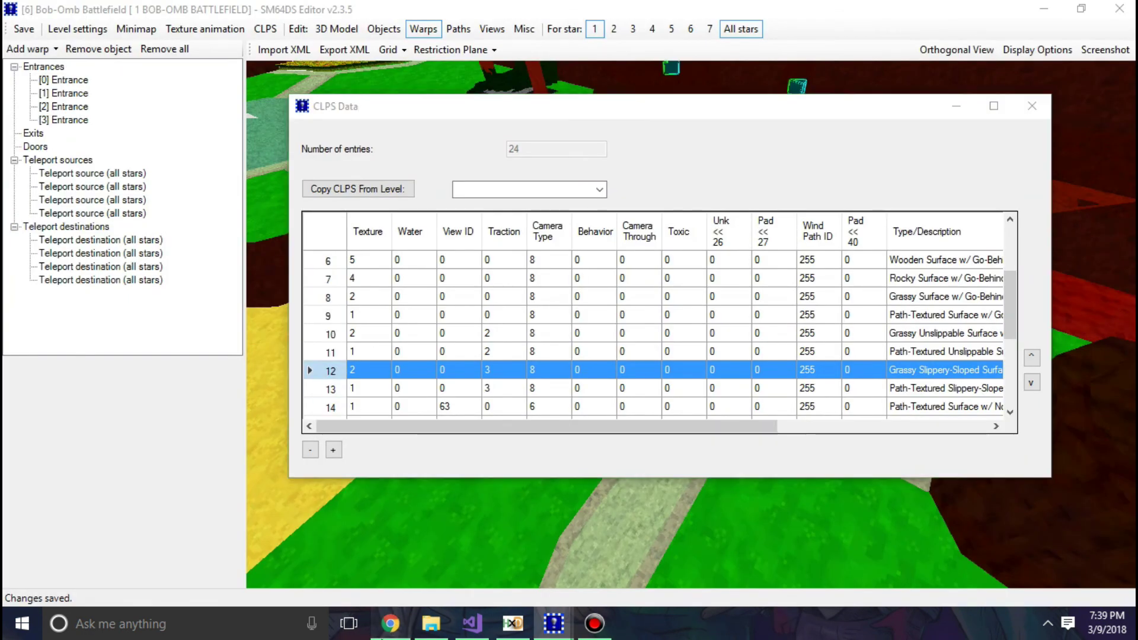
{"action": "left_click", "coordinate": [391, 624]}
{"action": "scroll", "coordinate": [368, 329], "scroll_direction": "down", "scroll_amount": 4}
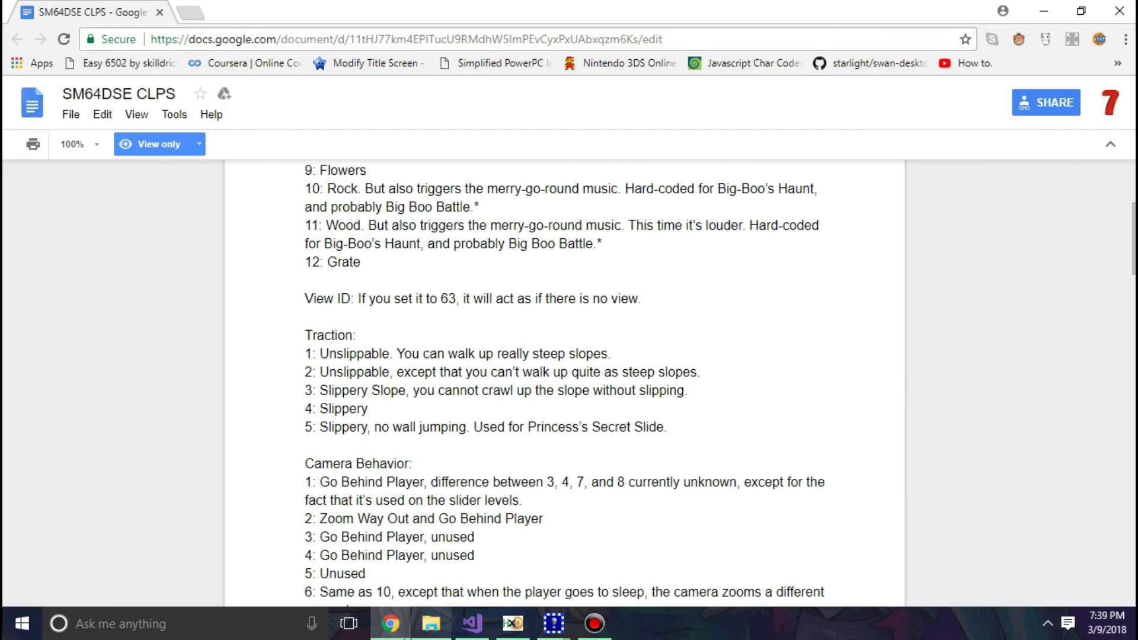
{"action": "left_click", "coordinate": [391, 623]}
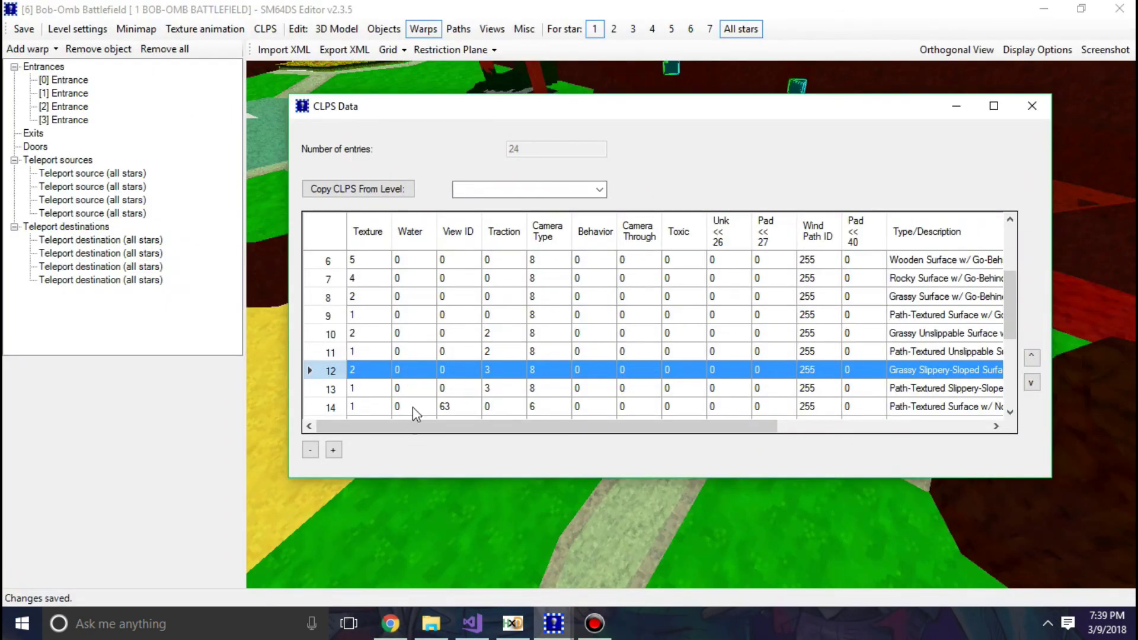
Step: Set the View ID of CLPS entry 12 to 63
{"action": "left_click", "coordinate": [456, 368]}
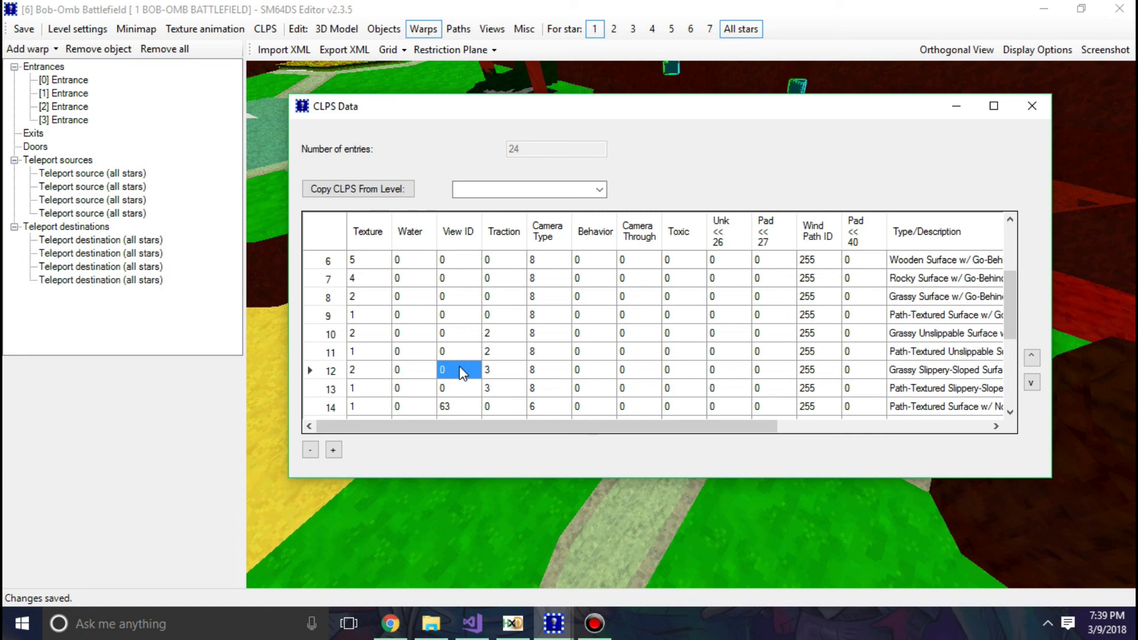
{"action": "type", "text": "63"}
{"action": "left_click", "coordinate": [511, 374]}
Step: Read the descriptions of traction values 1, 2 and 3 in the CLPS reference document
{"action": "left_click", "coordinate": [390, 623]}
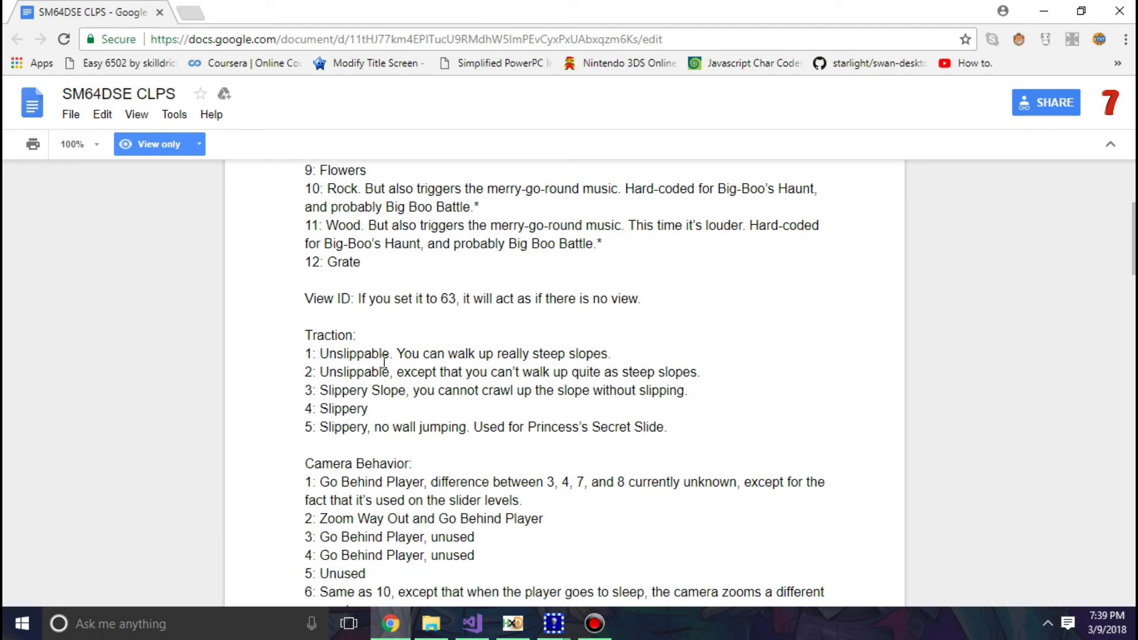
{"action": "left_click_drag", "start_coordinate": [375, 355], "coordinate": [621, 356]}
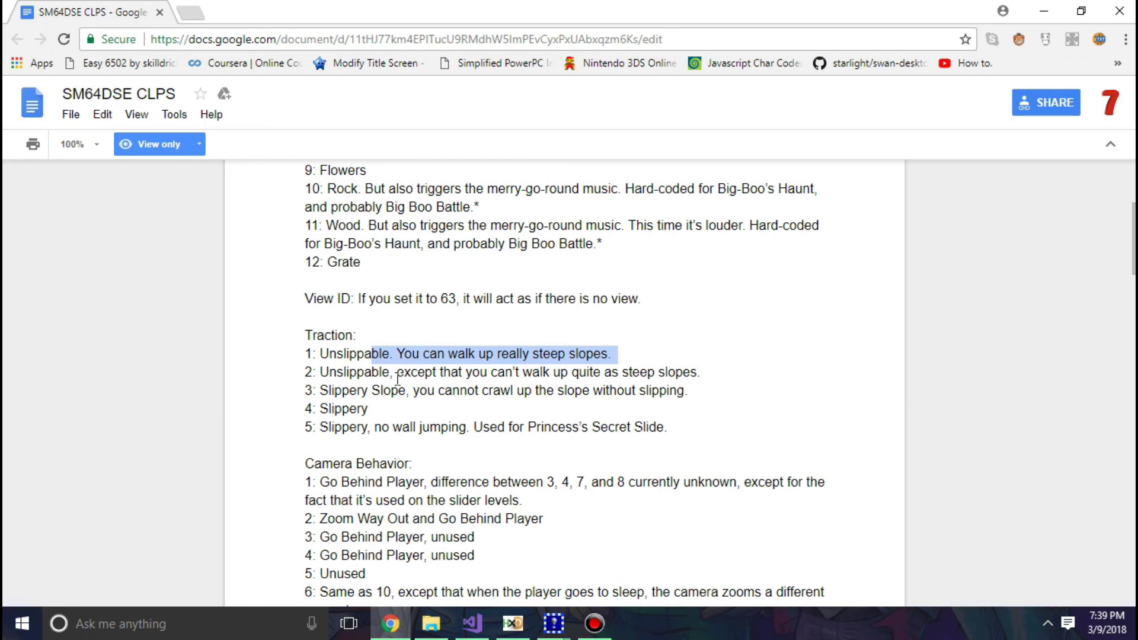
{"action": "left_click_drag", "start_coordinate": [388, 374], "coordinate": [722, 367]}
{"action": "left_click_drag", "start_coordinate": [350, 391], "coordinate": [703, 389]}
{"action": "left_click", "coordinate": [311, 398]}
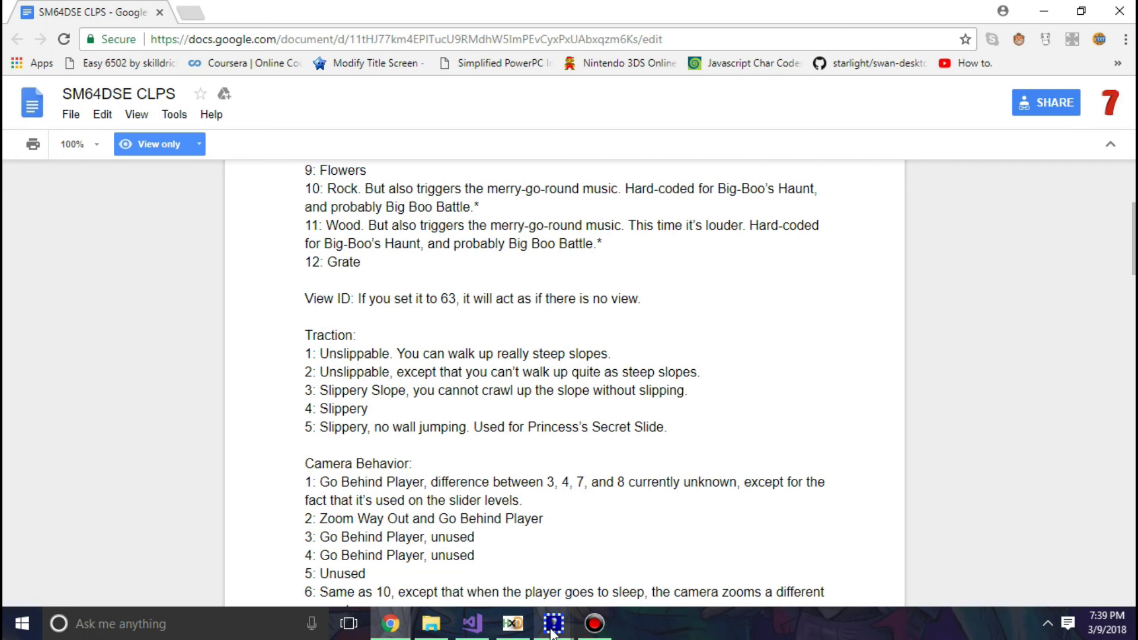
Step: Return to the CLPS data and set the Traction of entry 12 to 1
{"action": "mouse_move", "coordinate": [554, 623]}
{"action": "left_click", "coordinate": [604, 522]}
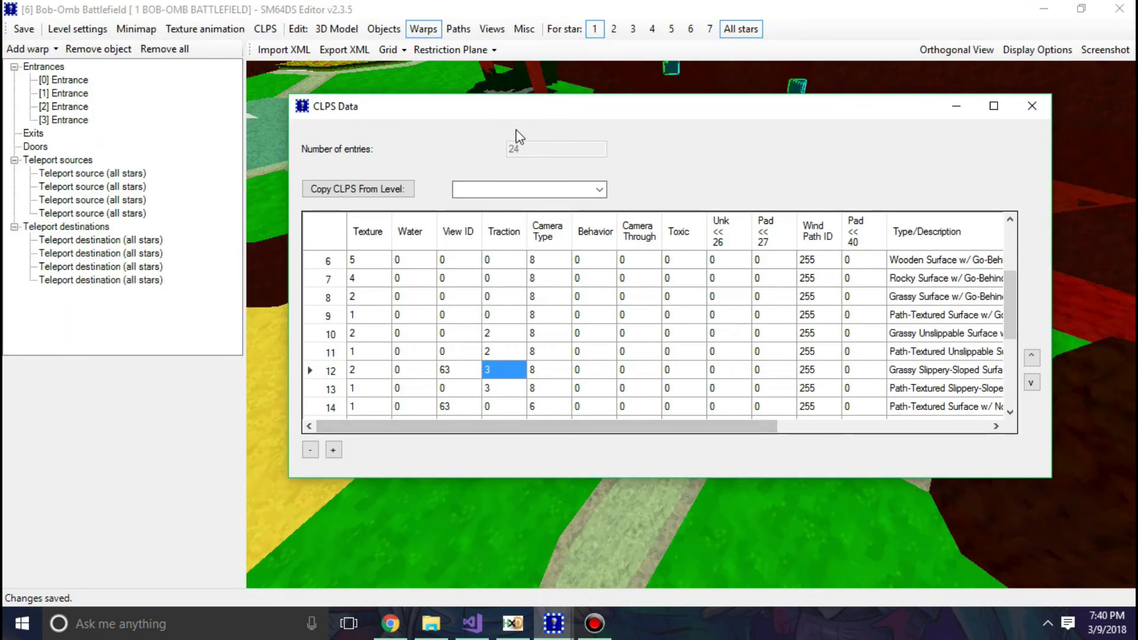
{"action": "left_click", "coordinate": [492, 370]}
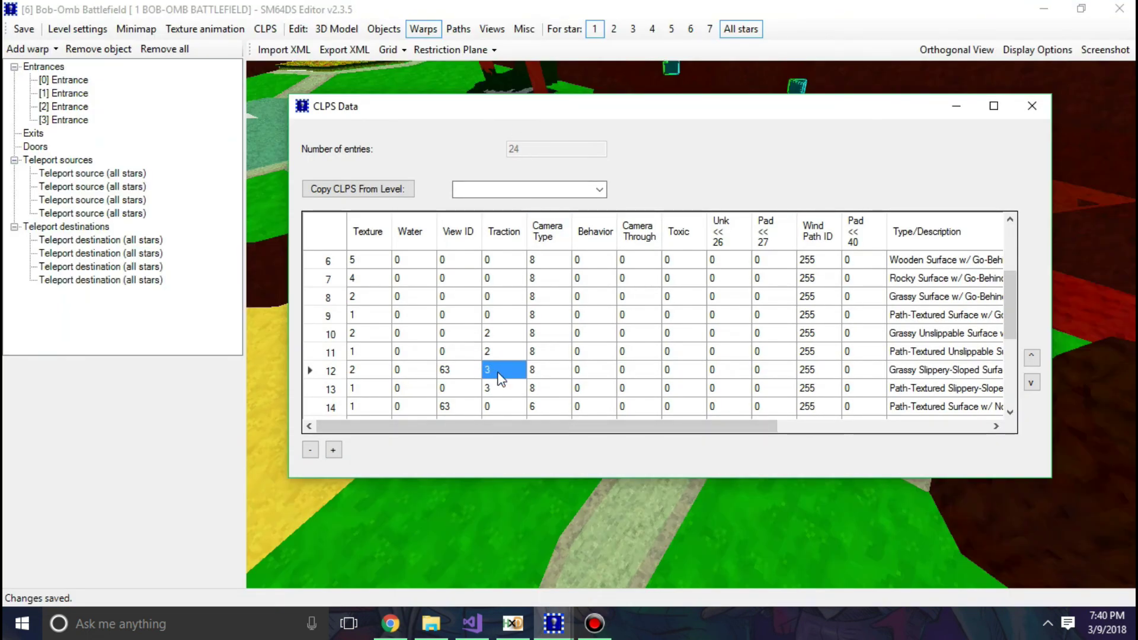
{"action": "type", "text": "1"}
{"action": "key", "text": "Tab"}
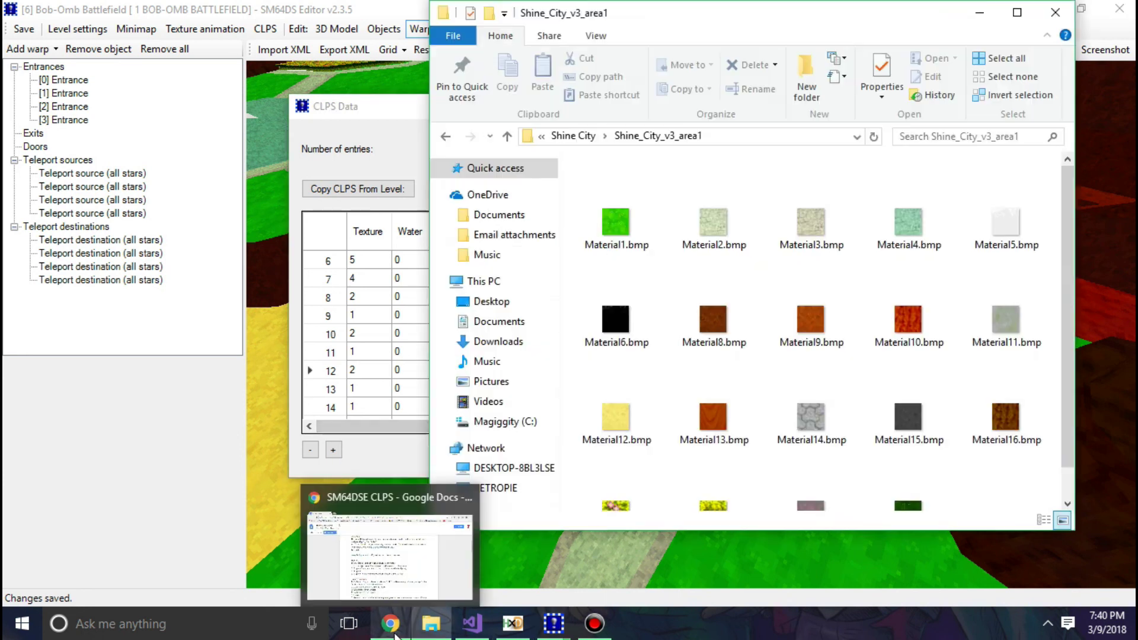
{"action": "left_click", "coordinate": [401, 633]}
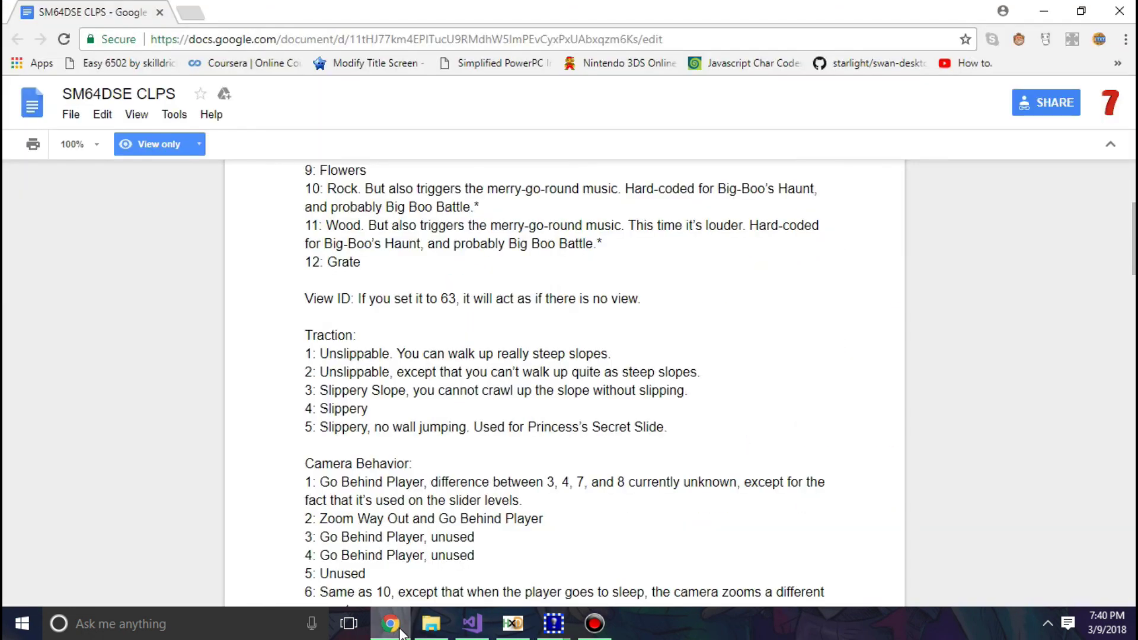
{"action": "left_click", "coordinate": [390, 623]}
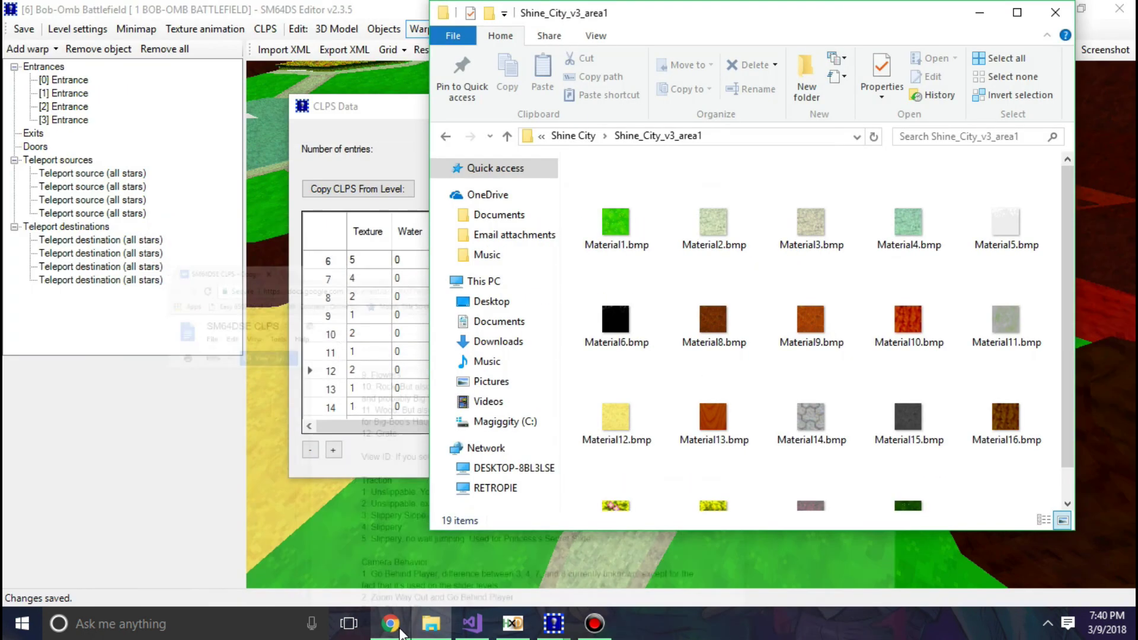
Step: Read the camera behavior descriptions in the CLPS reference document and compare them with the Camera Type column of the CLPS data
{"action": "left_click", "coordinate": [554, 623]}
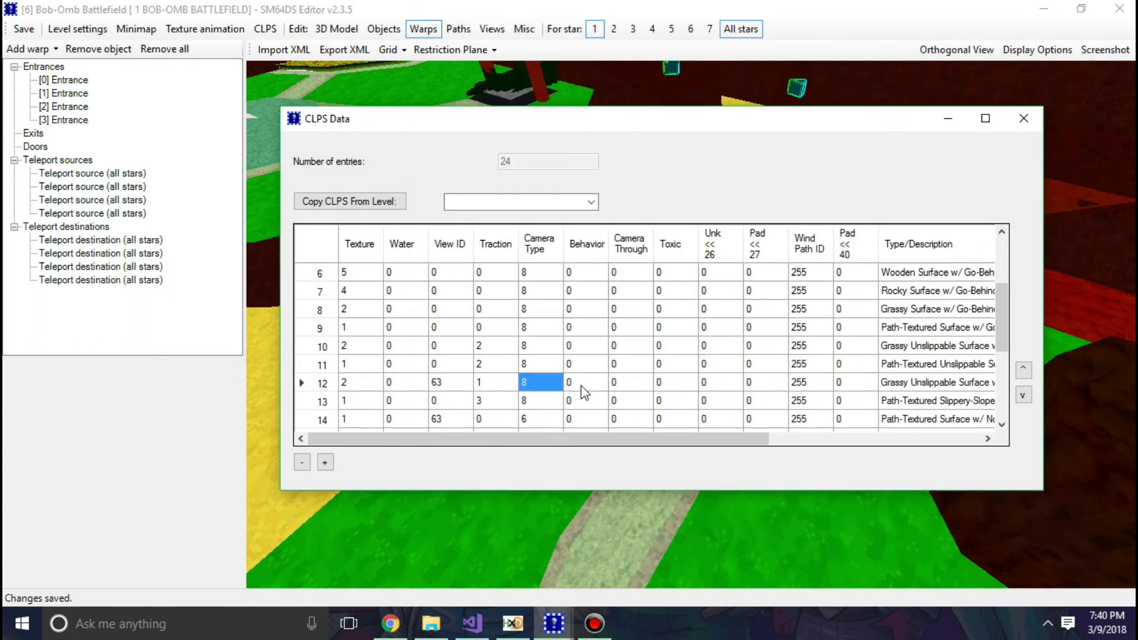
{"action": "left_click", "coordinate": [391, 624]}
{"action": "scroll", "coordinate": [400, 395], "scroll_direction": "down", "scroll_amount": 5}
{"action": "scroll", "coordinate": [400, 395], "scroll_direction": "up", "scroll_amount": 1}
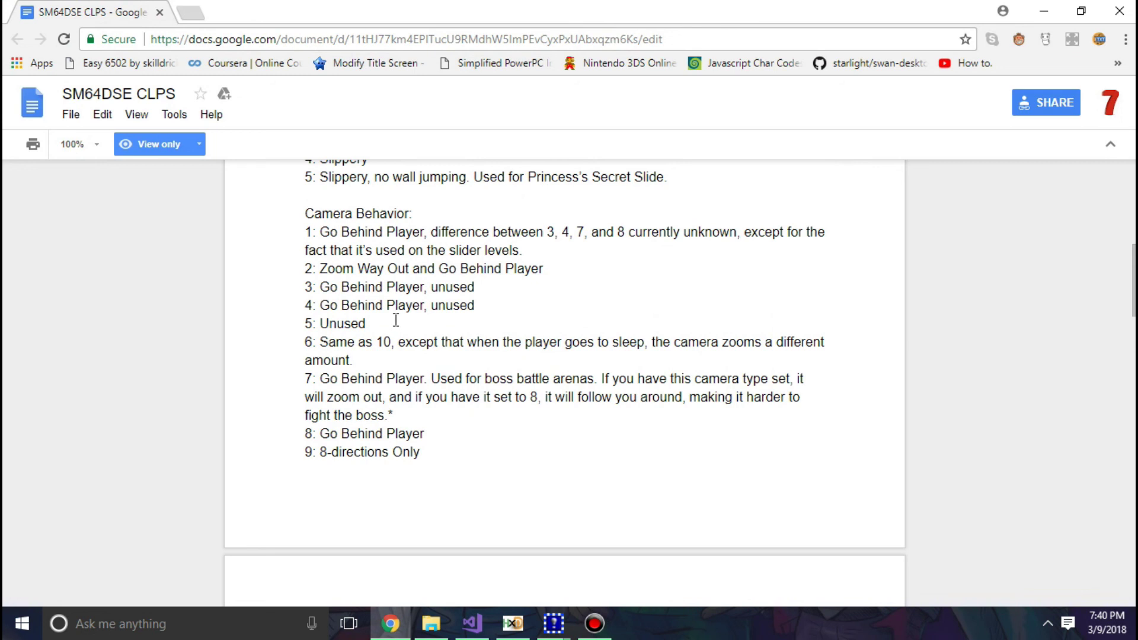
{"action": "scroll", "coordinate": [395, 320], "scroll_direction": "down", "scroll_amount": 3}
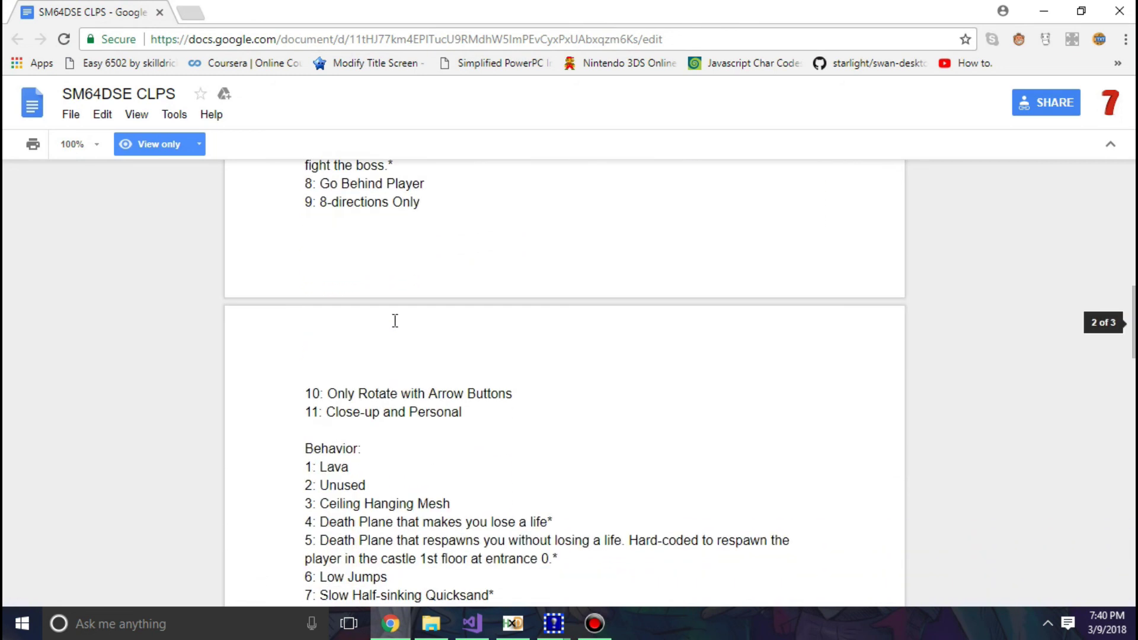
{"action": "scroll", "coordinate": [396, 325], "scroll_direction": "up", "scroll_amount": 1}
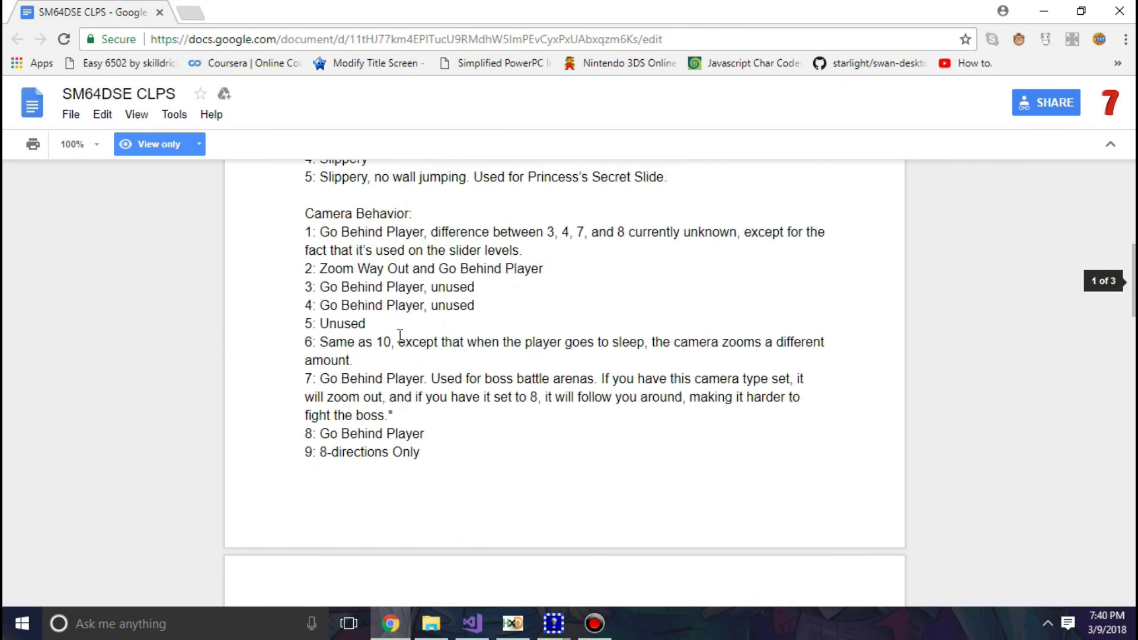
{"action": "scroll", "coordinate": [397, 356], "scroll_direction": "down", "scroll_amount": 3}
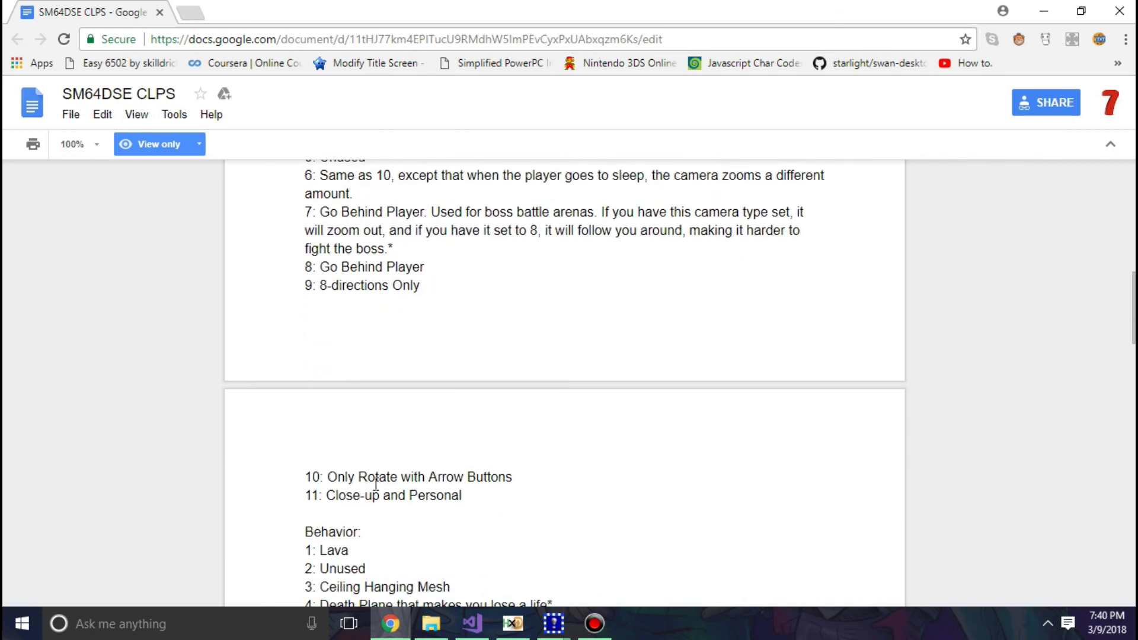
{"action": "scroll", "coordinate": [375, 483], "scroll_direction": "down", "scroll_amount": 2}
Step: Return to the CLPS data and set the Camera Type of entry 12 to 11
{"action": "mouse_move", "coordinate": [553, 622]}
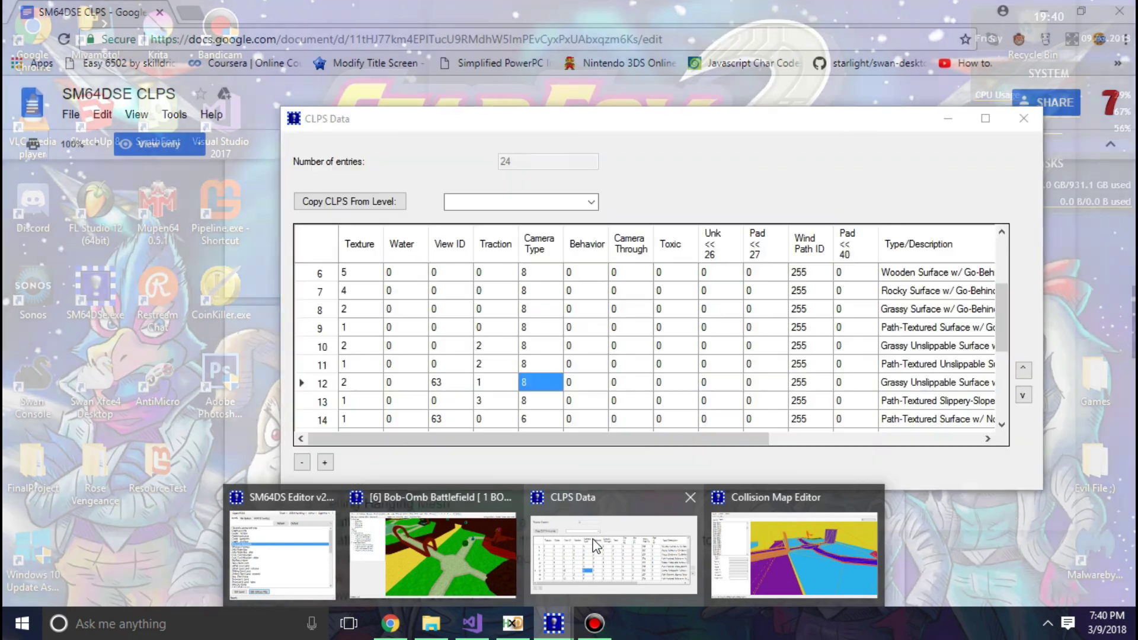
{"action": "left_click", "coordinate": [596, 545]}
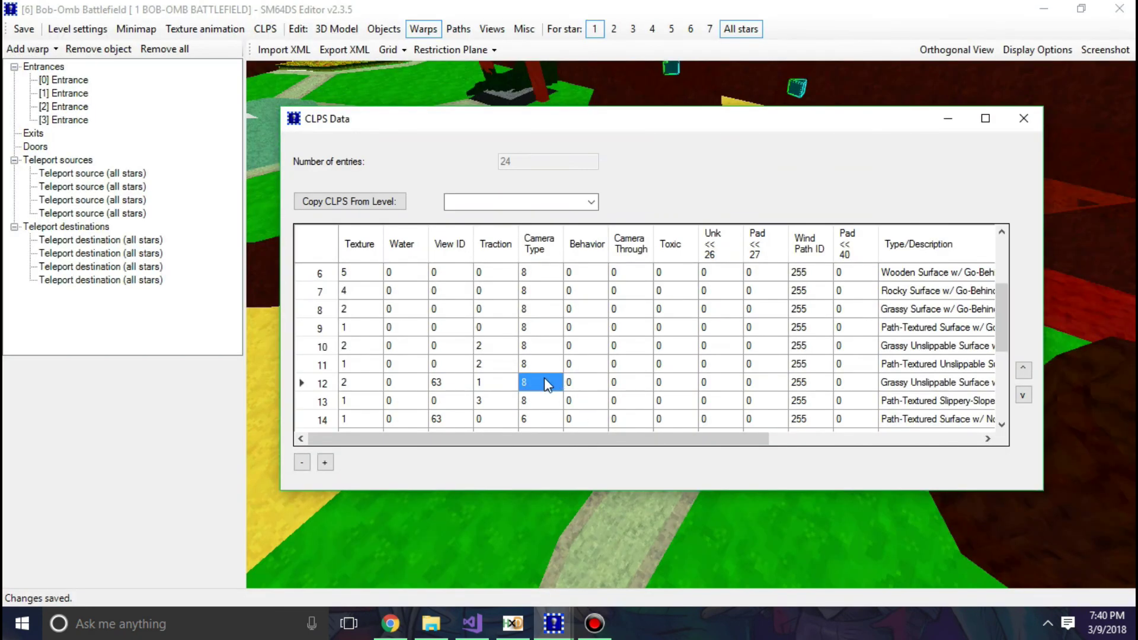
{"action": "type", "text": "11"}
{"action": "left_click", "coordinate": [586, 383]}
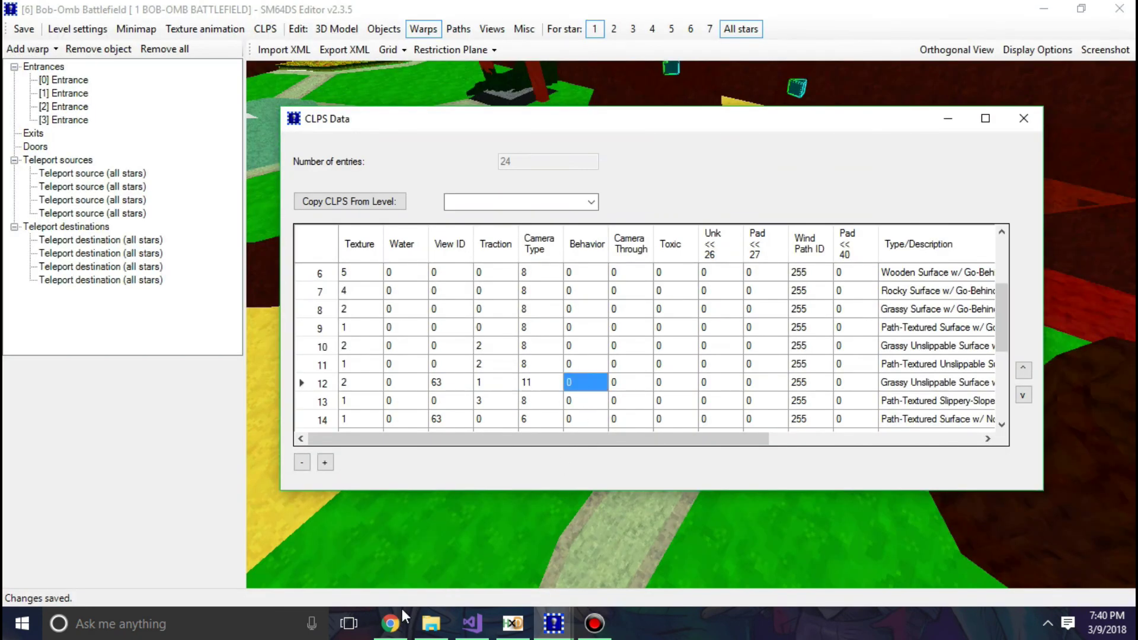
Step: Read the Behavior value descriptions in the CLPS reference document, including the death plane that respawns without losing a life
{"action": "left_click", "coordinate": [391, 622]}
{"action": "scroll", "coordinate": [391, 424], "scroll_direction": "down", "scroll_amount": 3}
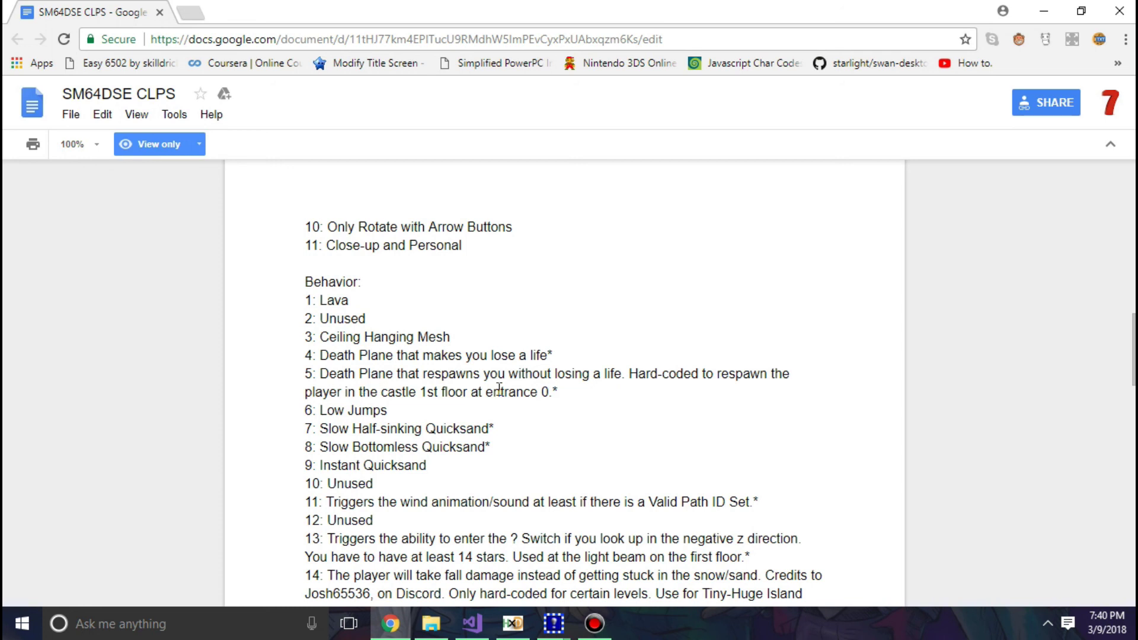
{"action": "scroll", "coordinate": [498, 388], "scroll_direction": "down", "scroll_amount": 1}
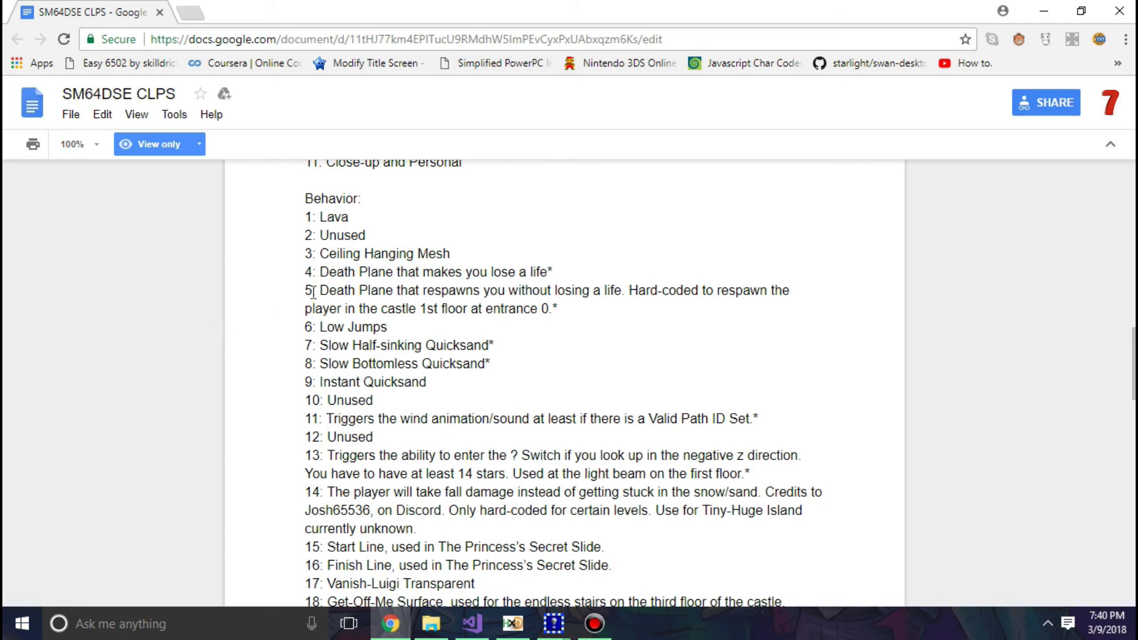
{"action": "left_click_drag", "start_coordinate": [304, 291], "coordinate": [566, 309]}
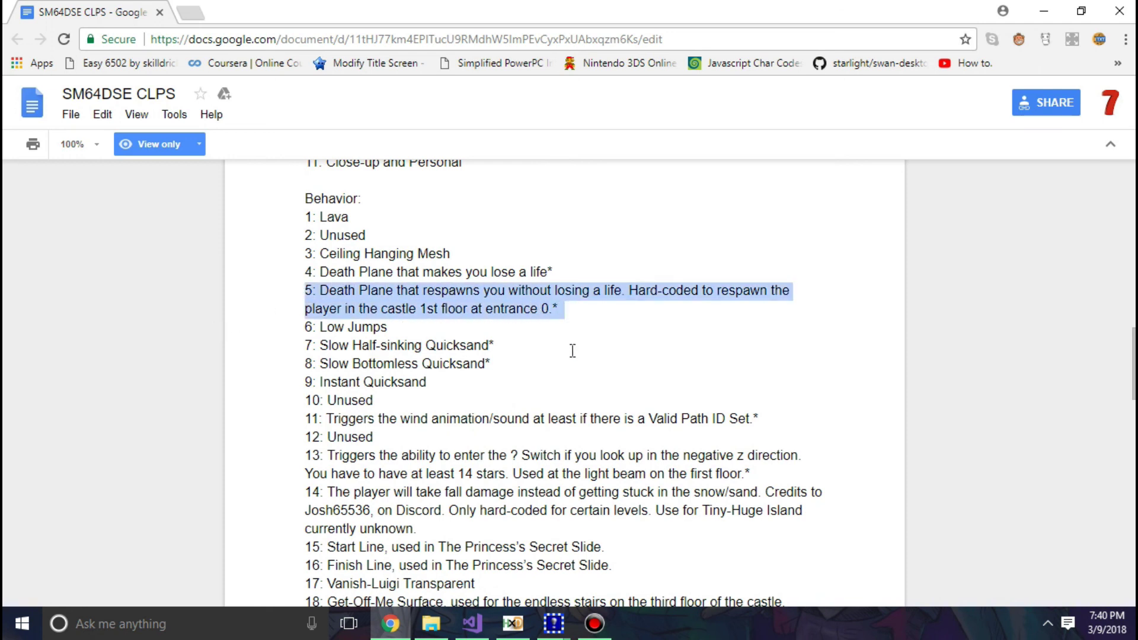
{"action": "left_click", "coordinate": [548, 379]}
{"action": "scroll", "coordinate": [548, 380], "scroll_direction": "down", "scroll_amount": 1}
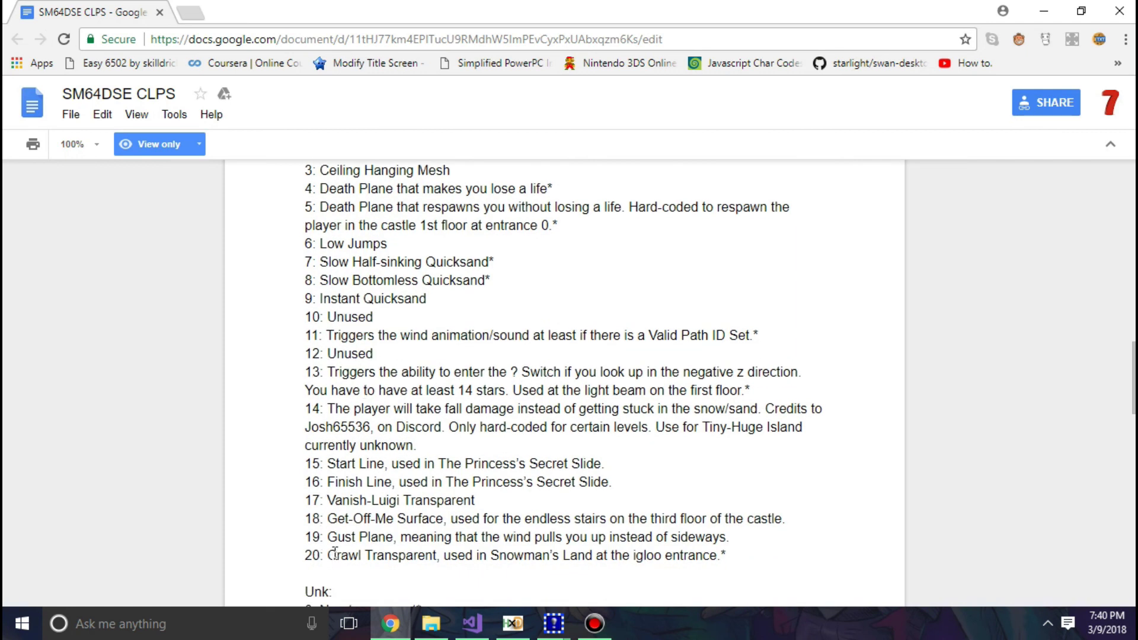
{"action": "scroll", "coordinate": [334, 554], "scroll_direction": "up", "scroll_amount": 2}
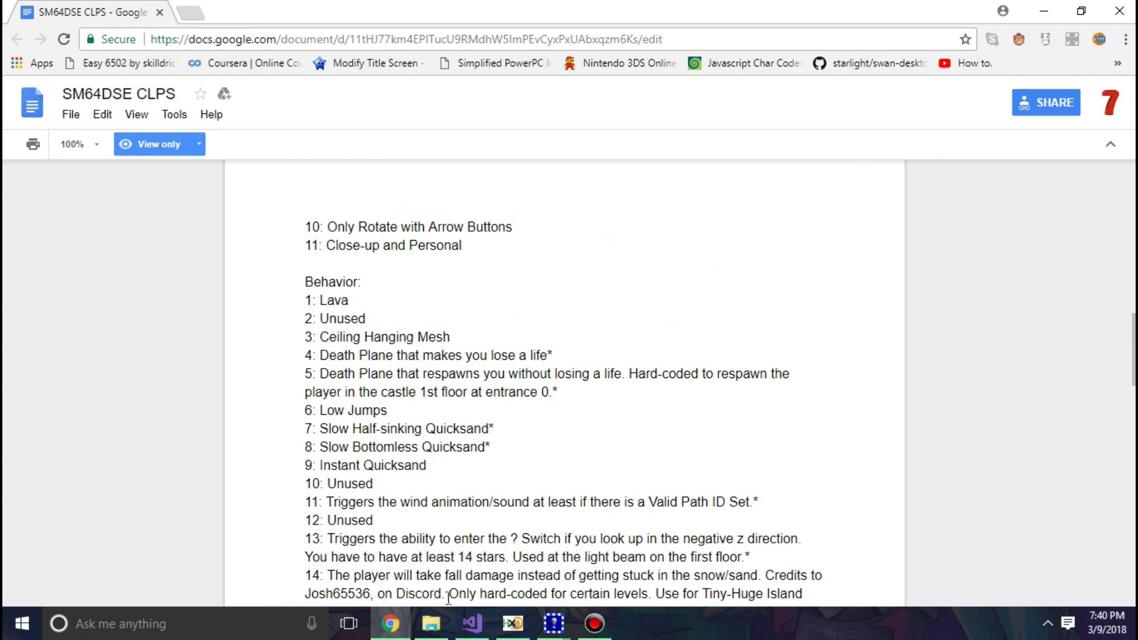
{"action": "mouse_move", "coordinate": [553, 622]}
{"action": "mouse_move", "coordinate": [617, 542]}
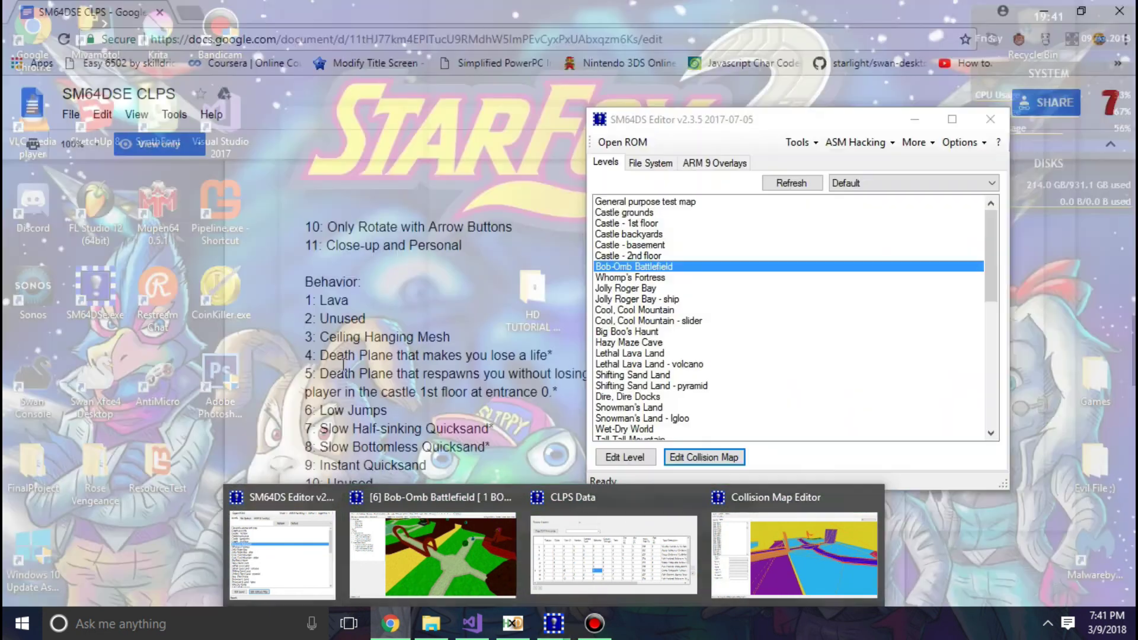
Step: Review the rest of the CLPS reference document, covering the Unk, Padding, Toxic and Water parameters and the note on asterisks
{"action": "left_click", "coordinate": [383, 381]}
{"action": "scroll", "coordinate": [383, 381], "scroll_direction": "down", "scroll_amount": 10}
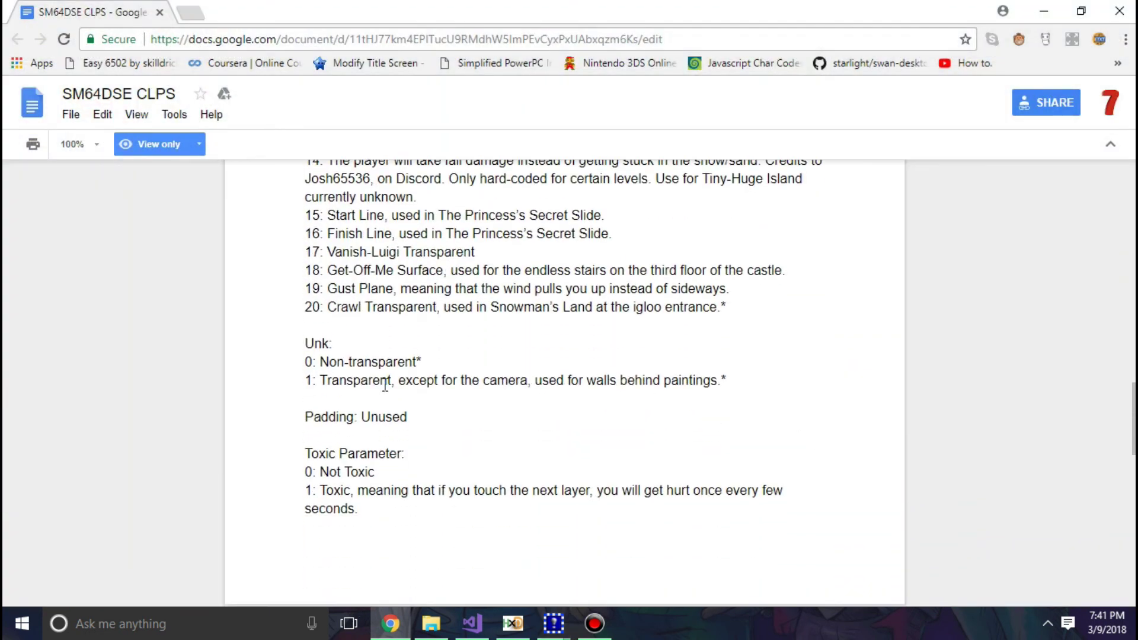
{"action": "scroll", "coordinate": [384, 385], "scroll_direction": "down", "scroll_amount": 4}
{"action": "scroll", "coordinate": [381, 385], "scroll_direction": "up", "scroll_amount": 20}
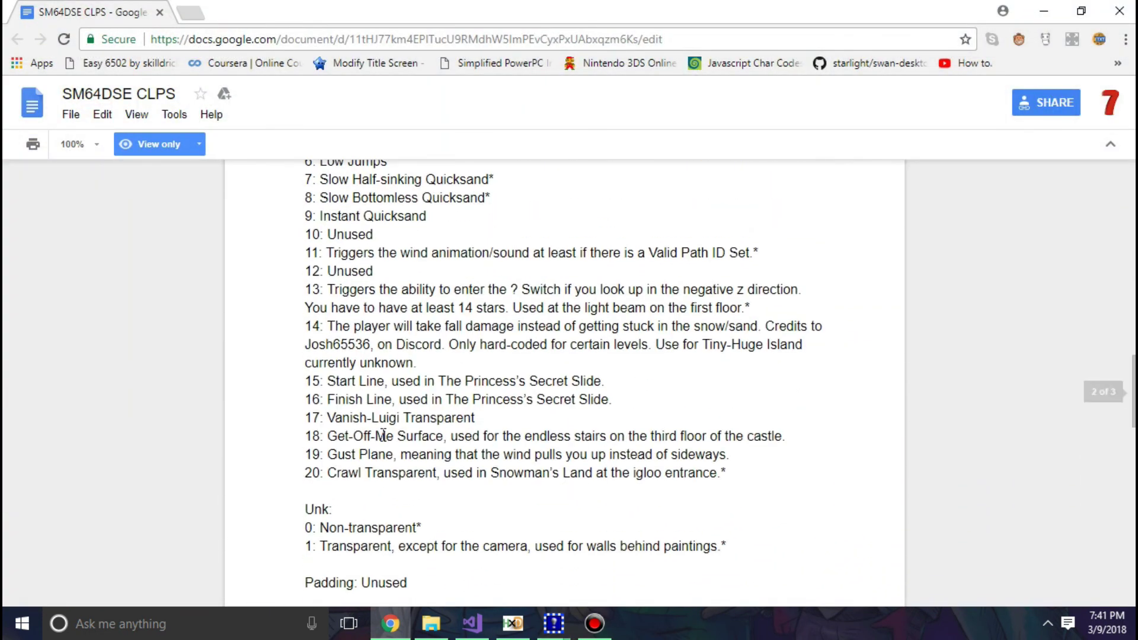
{"action": "scroll", "coordinate": [377, 442], "scroll_direction": "up", "scroll_amount": 3}
{"action": "scroll", "coordinate": [376, 438], "scroll_direction": "down", "scroll_amount": 5}
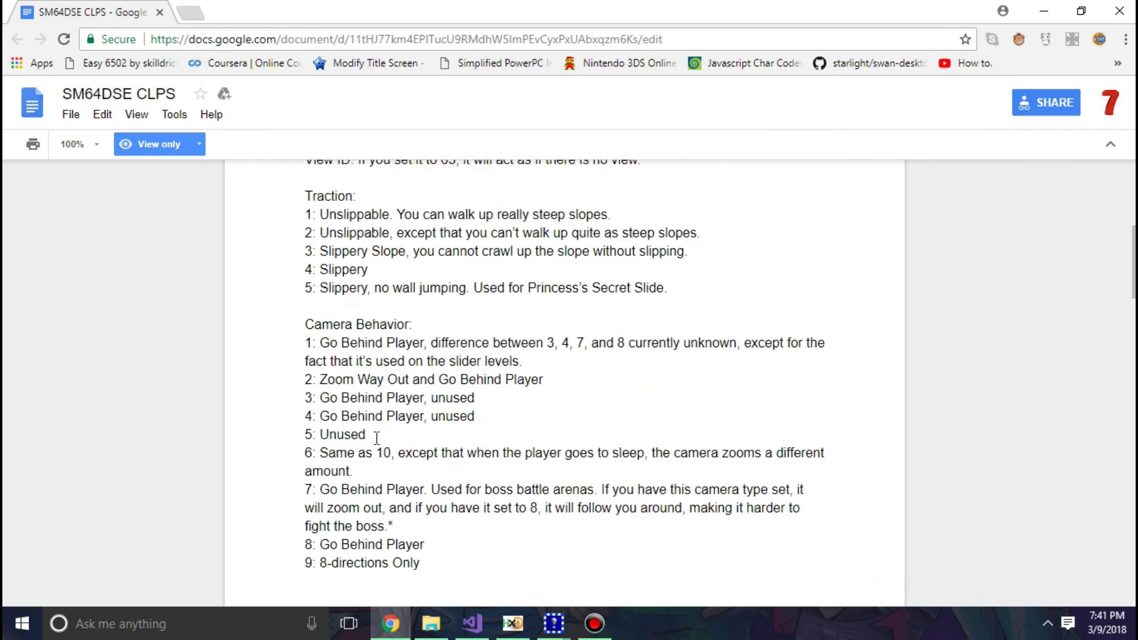
{"action": "scroll", "coordinate": [374, 433], "scroll_direction": "up", "scroll_amount": 4}
{"action": "scroll", "coordinate": [373, 427], "scroll_direction": "up", "scroll_amount": 4}
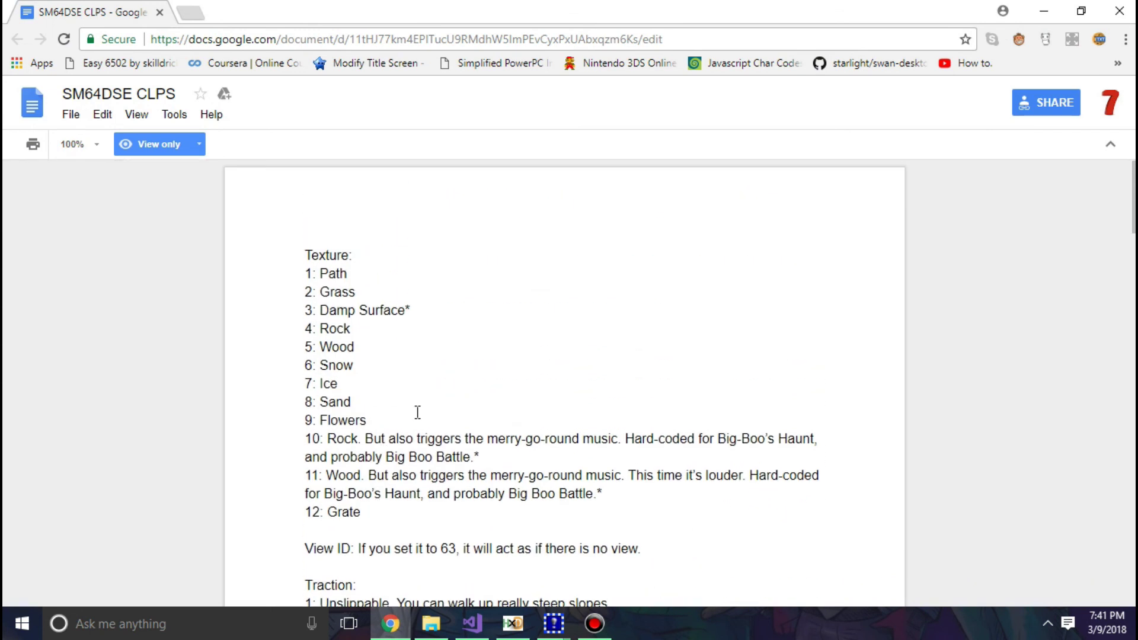
{"action": "scroll", "coordinate": [418, 409], "scroll_direction": "down", "scroll_amount": 16}
{"action": "scroll", "coordinate": [415, 426], "scroll_direction": "down", "scroll_amount": 5}
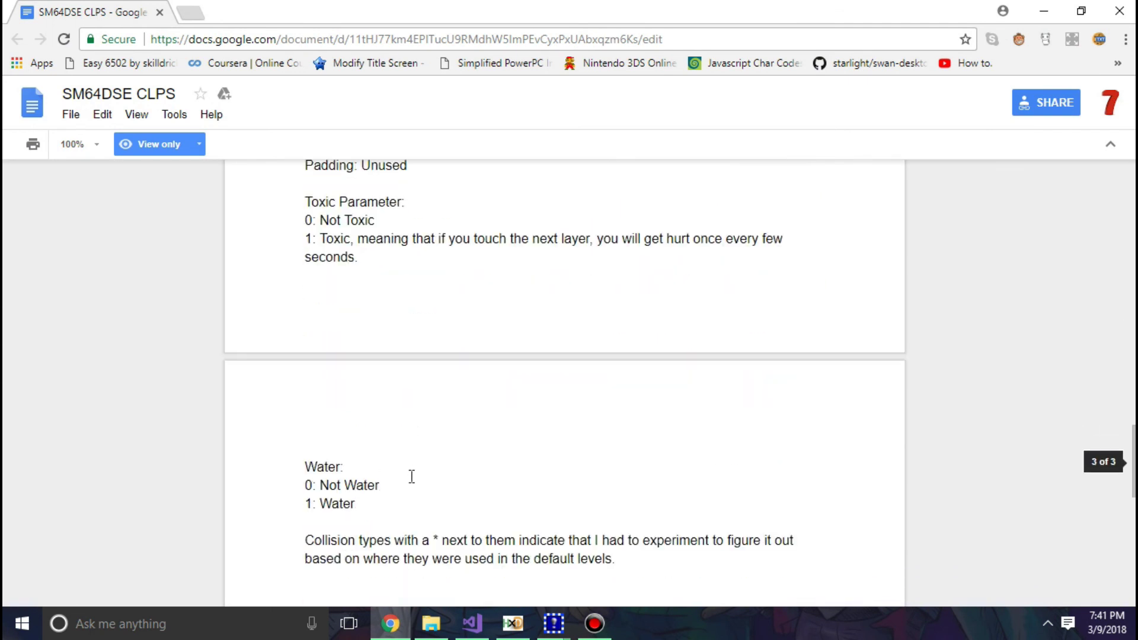
{"action": "scroll", "coordinate": [413, 478], "scroll_direction": "up", "scroll_amount": 3}
{"action": "scroll", "coordinate": [409, 474], "scroll_direction": "down", "scroll_amount": 3}
{"action": "scroll", "coordinate": [407, 471], "scroll_direction": "down", "scroll_amount": 3}
{"action": "mouse_move", "coordinate": [554, 624]}
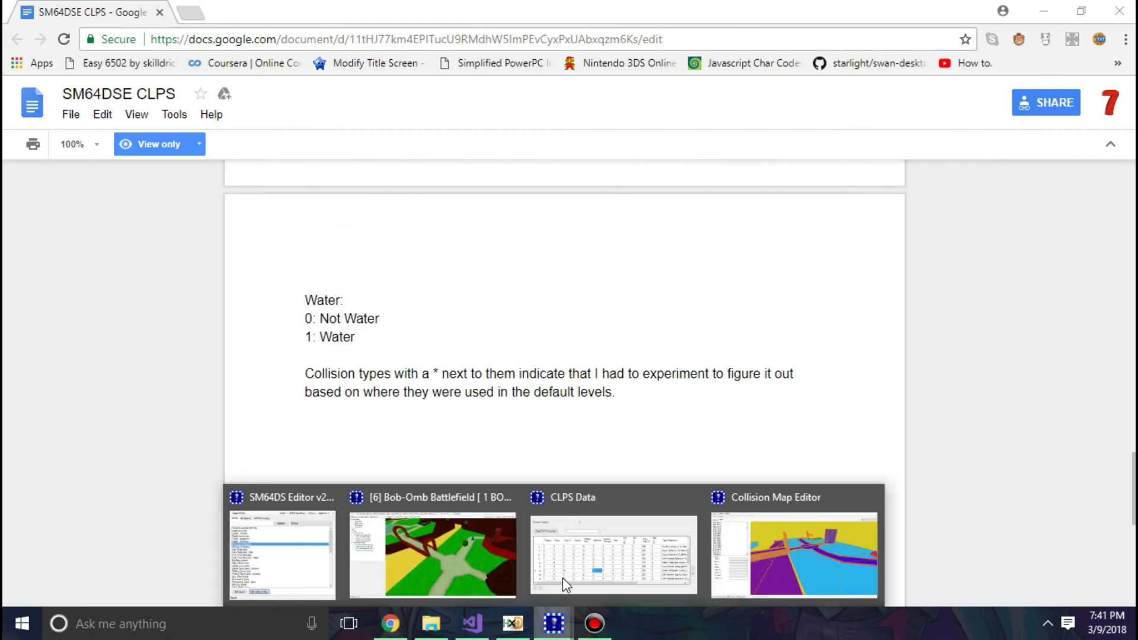
Step: Return to the CLPS data and examine the Camera Through values across the entries
{"action": "left_click", "coordinate": [563, 581]}
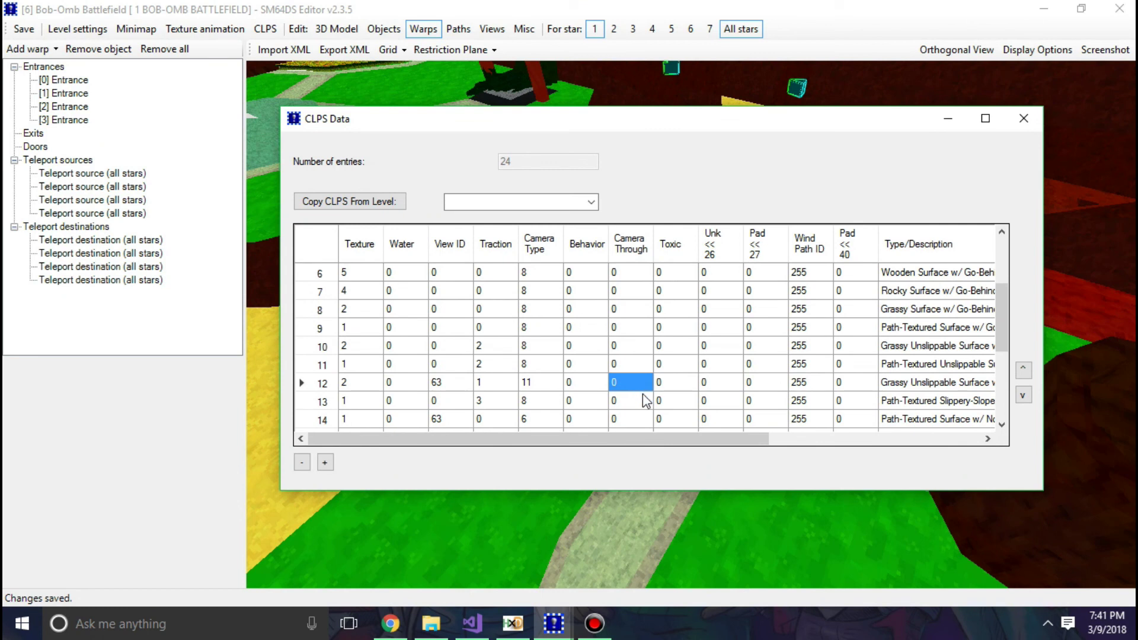
{"action": "scroll", "coordinate": [712, 367], "scroll_direction": "down", "scroll_amount": 3}
{"action": "scroll", "coordinate": [723, 357], "scroll_direction": "up", "scroll_amount": 1}
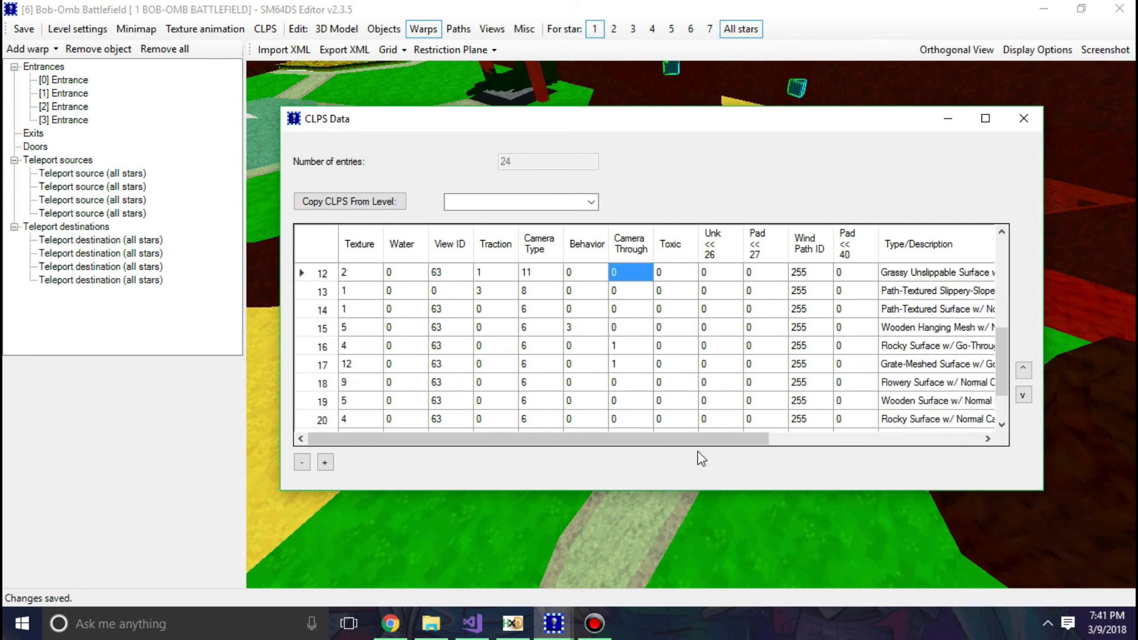
{"action": "scroll", "coordinate": [680, 403], "scroll_direction": "up", "scroll_amount": 4}
{"action": "scroll", "coordinate": [679, 403], "scroll_direction": "down", "scroll_amount": 2}
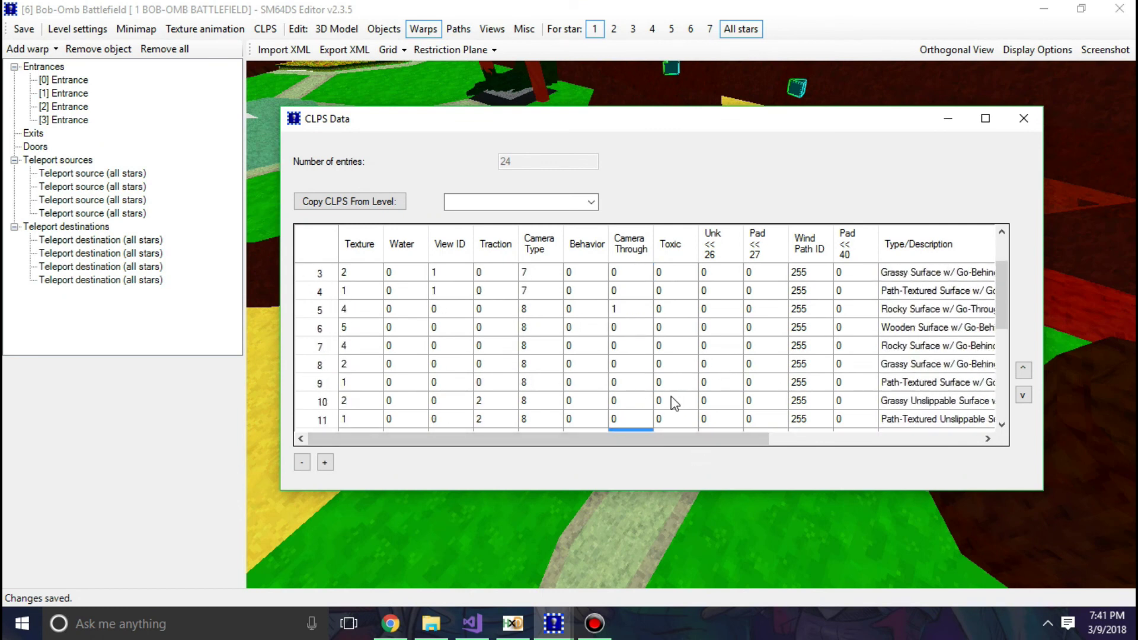
{"action": "scroll", "coordinate": [622, 371], "scroll_direction": "up", "scroll_amount": 2}
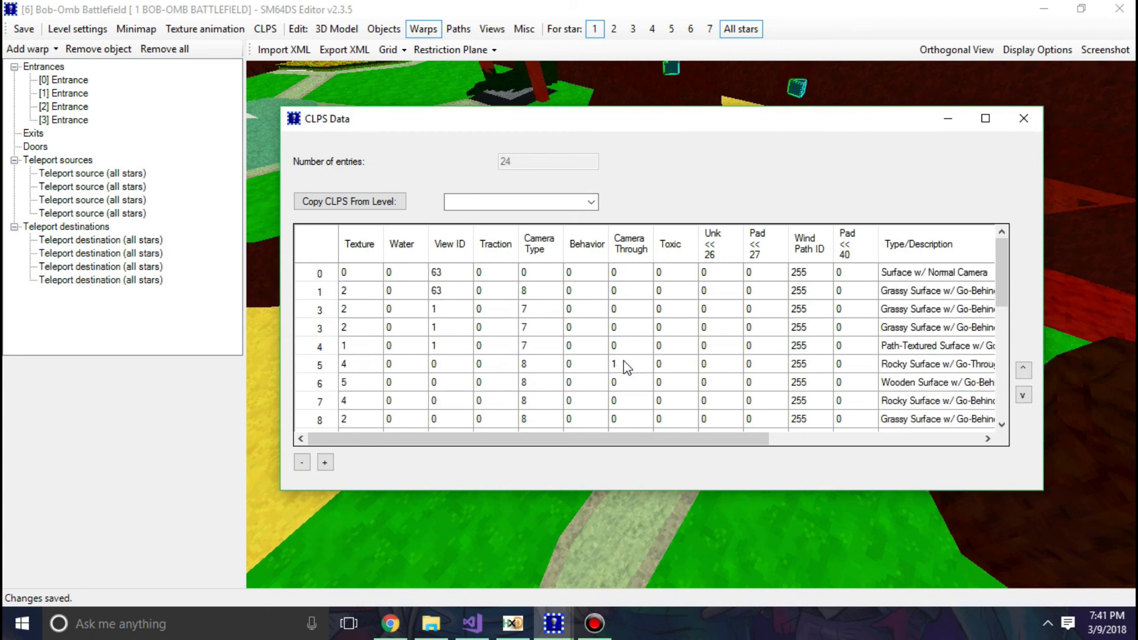
{"action": "scroll", "coordinate": [711, 296], "scroll_direction": "down", "scroll_amount": 4}
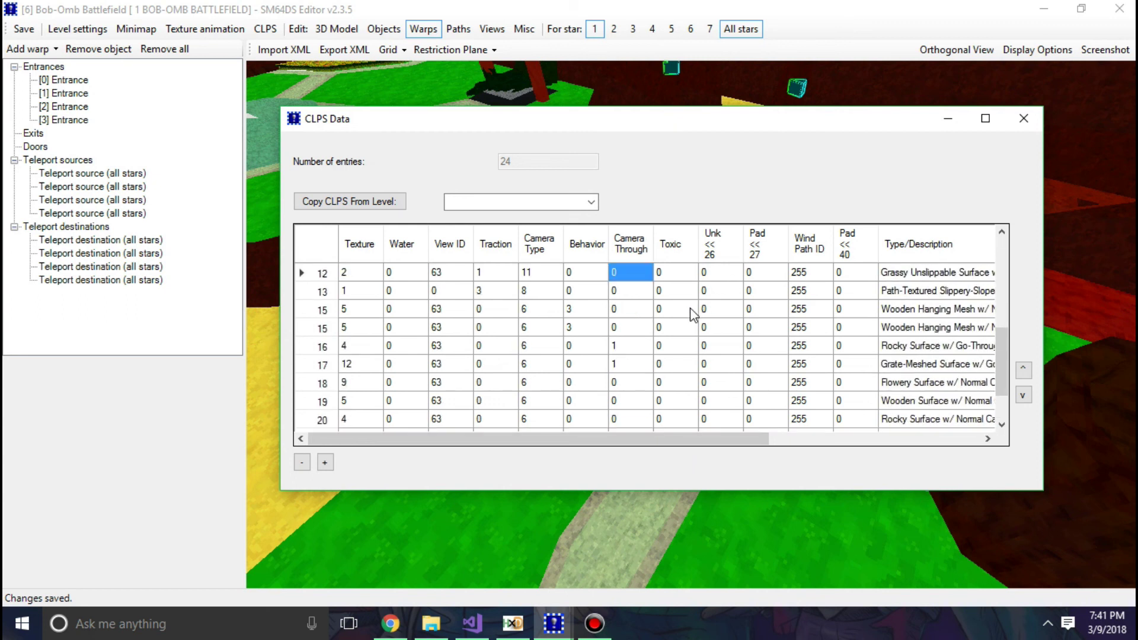
{"action": "scroll", "coordinate": [688, 314], "scroll_direction": "up", "scroll_amount": 1}
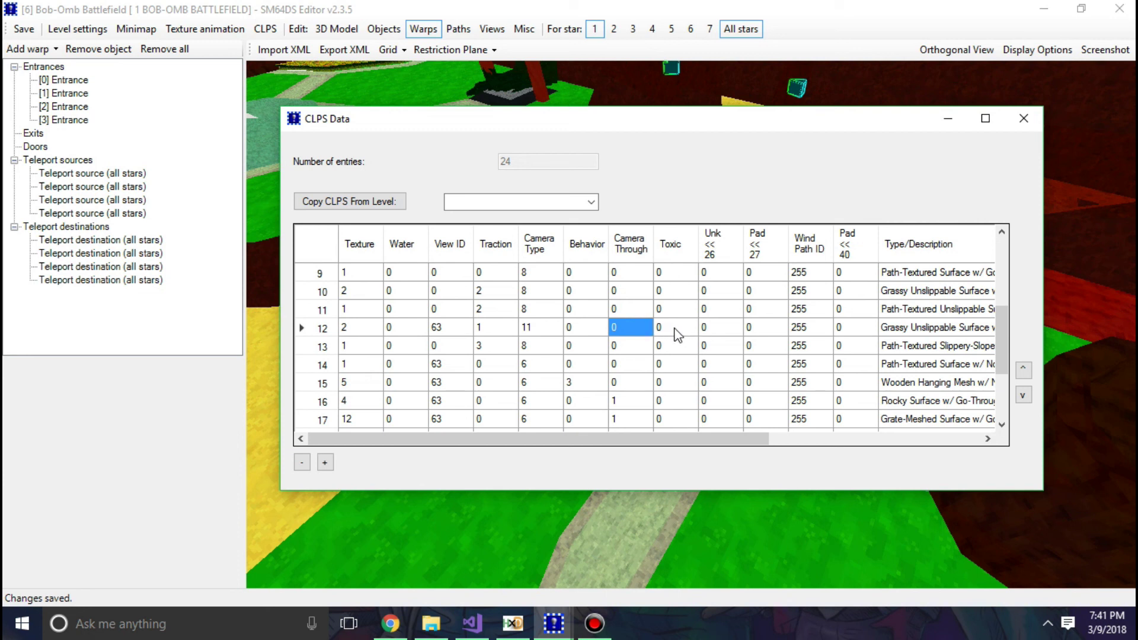
Step: Examine the Toxic, Unk << 26 and Pad << 27 values of entry 12 and compare them with the other entries
{"action": "left_click", "coordinate": [692, 330]}
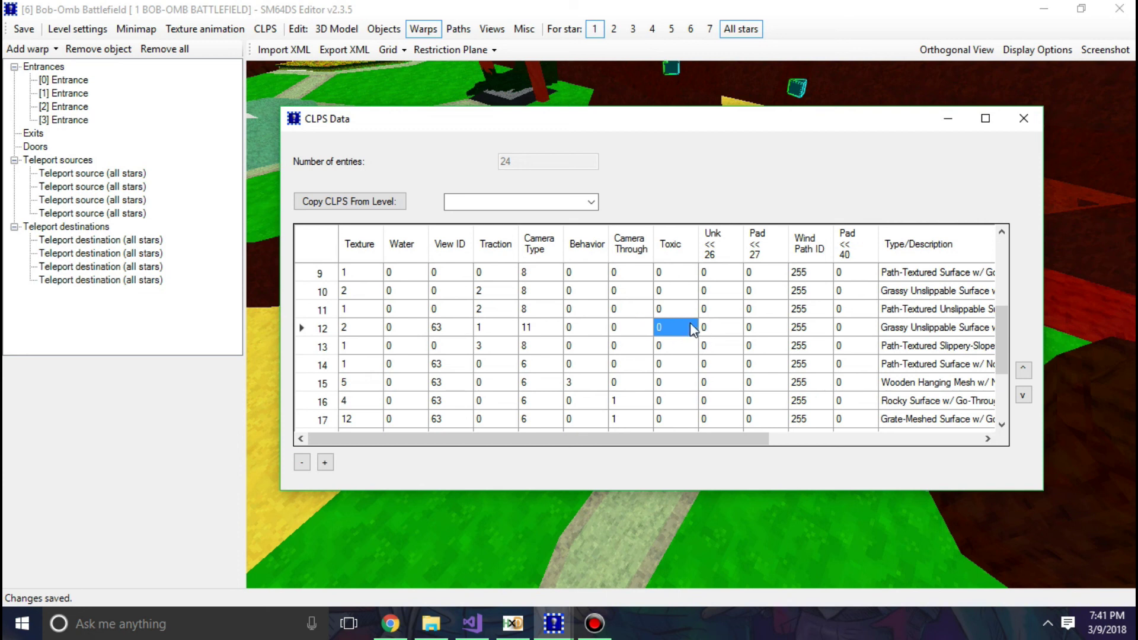
{"action": "left_click", "coordinate": [723, 323]}
{"action": "left_click", "coordinate": [756, 330]}
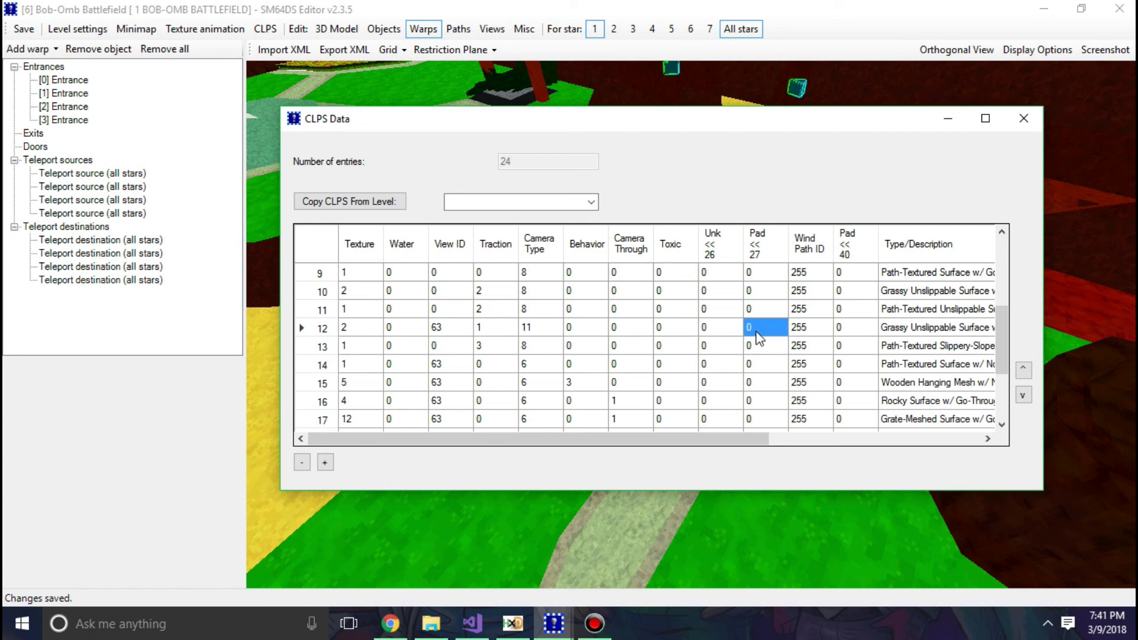
{"action": "scroll", "coordinate": [757, 339], "scroll_direction": "up", "scroll_amount": 3}
{"action": "scroll", "coordinate": [758, 339], "scroll_direction": "down", "scroll_amount": 4}
{"action": "scroll", "coordinate": [755, 347], "scroll_direction": "up", "scroll_amount": 4}
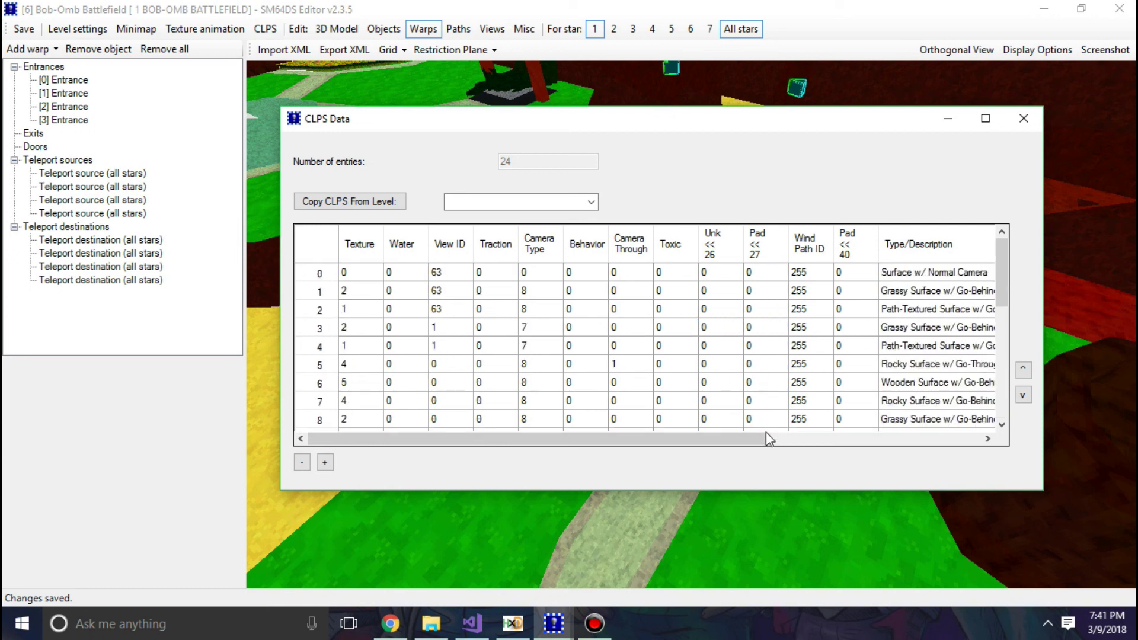
{"action": "scroll", "coordinate": [792, 347], "scroll_direction": "down", "scroll_amount": 5}
{"action": "scroll", "coordinate": [776, 350], "scroll_direction": "up", "scroll_amount": 5}
{"action": "scroll", "coordinate": [767, 355], "scroll_direction": "down", "scroll_amount": 3}
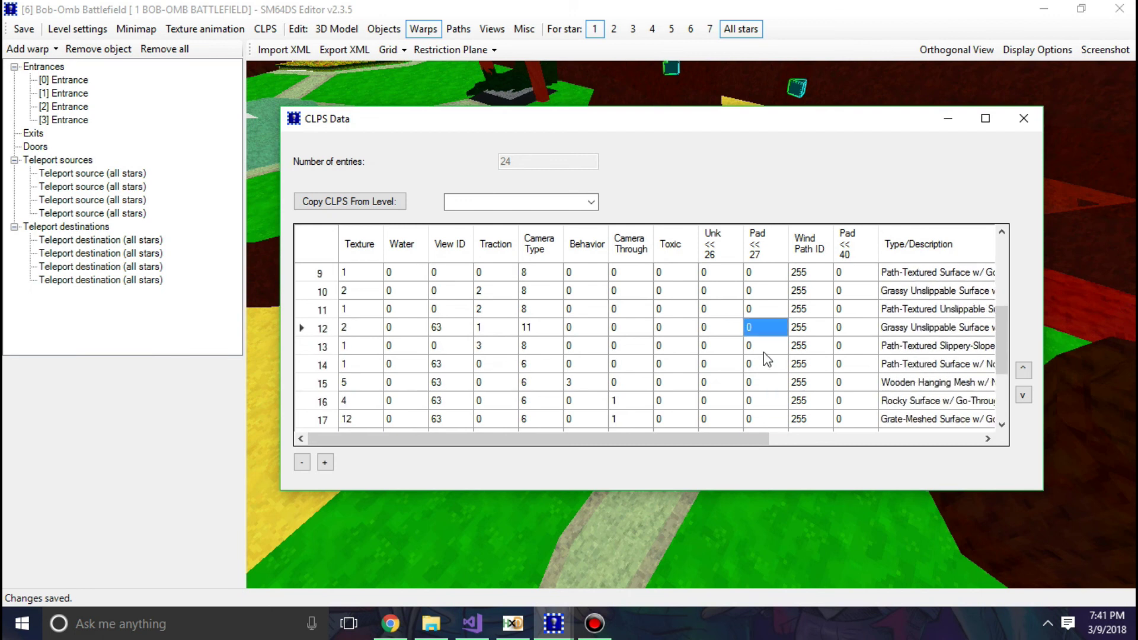
{"action": "left_click", "coordinate": [710, 326]}
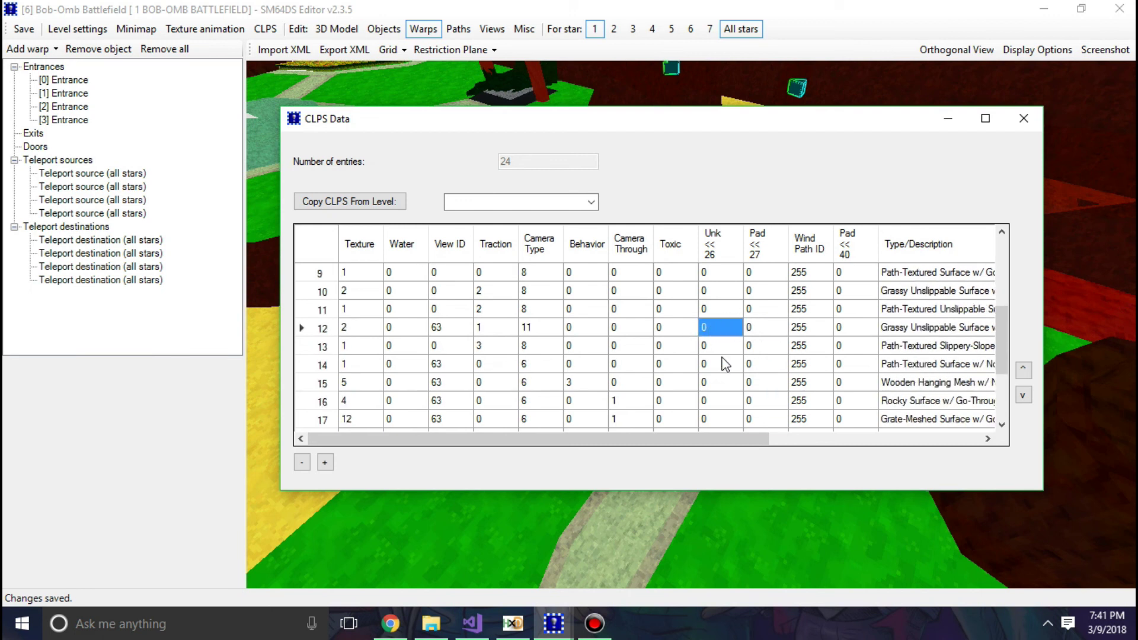
{"action": "scroll", "coordinate": [723, 373], "scroll_direction": "down", "scroll_amount": 1}
{"action": "scroll", "coordinate": [723, 375], "scroll_direction": "down", "scroll_amount": 1}
{"action": "scroll", "coordinate": [720, 368], "scroll_direction": "up", "scroll_amount": 3}
Step: Examine the Pad << 27, Pad << 40 and Wind Path ID columns across the CLPS entries
{"action": "left_click", "coordinate": [761, 382]}
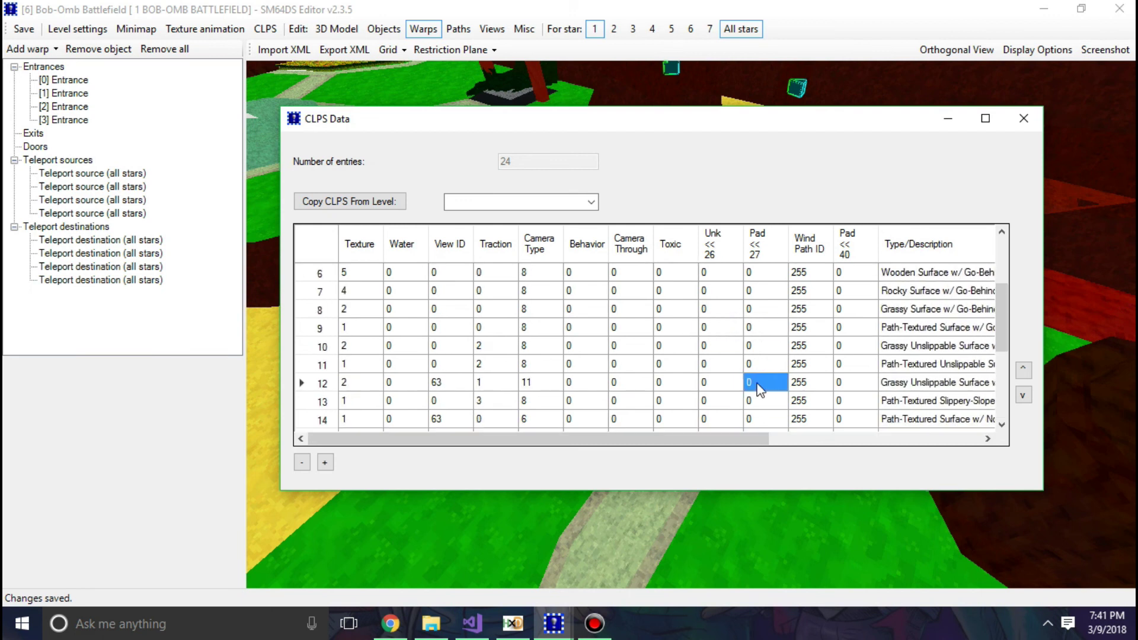
{"action": "left_click", "coordinate": [844, 386]}
{"action": "left_click", "coordinate": [751, 385]}
{"action": "left_click", "coordinate": [837, 384]}
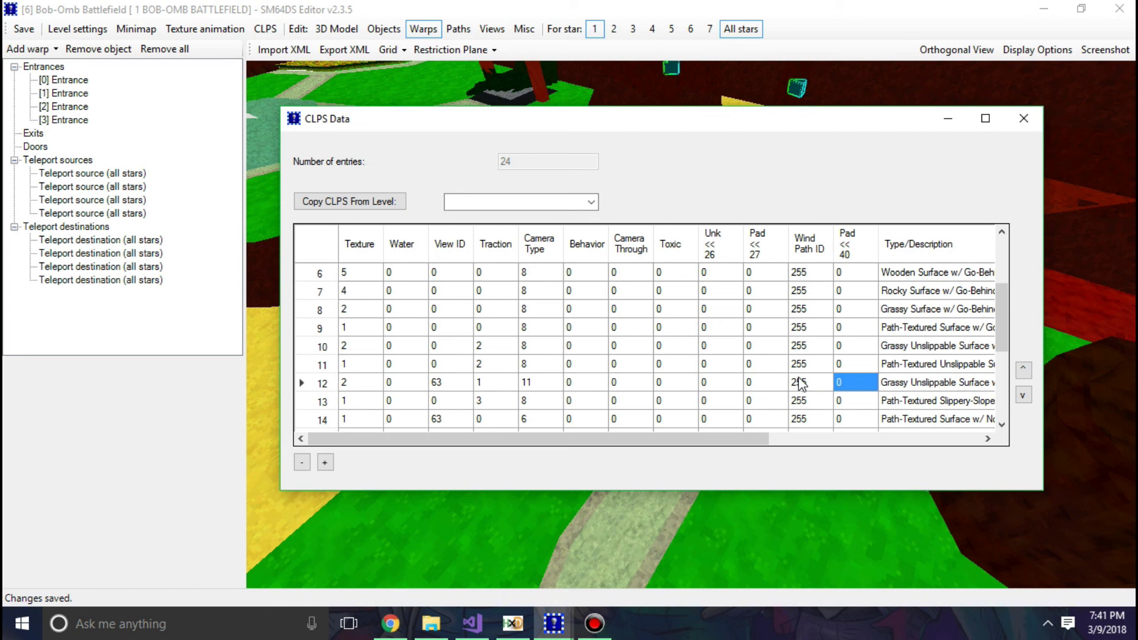
{"action": "scroll", "coordinate": [800, 384], "scroll_direction": "up", "scroll_amount": 2}
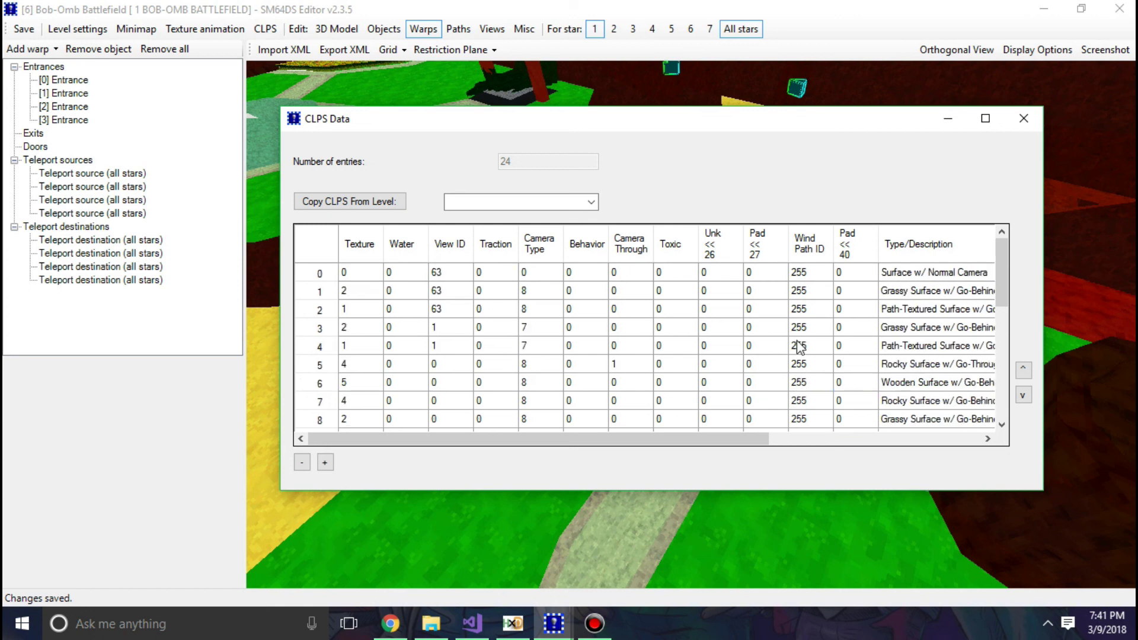
{"action": "scroll", "coordinate": [799, 349], "scroll_direction": "down", "scroll_amount": 5}
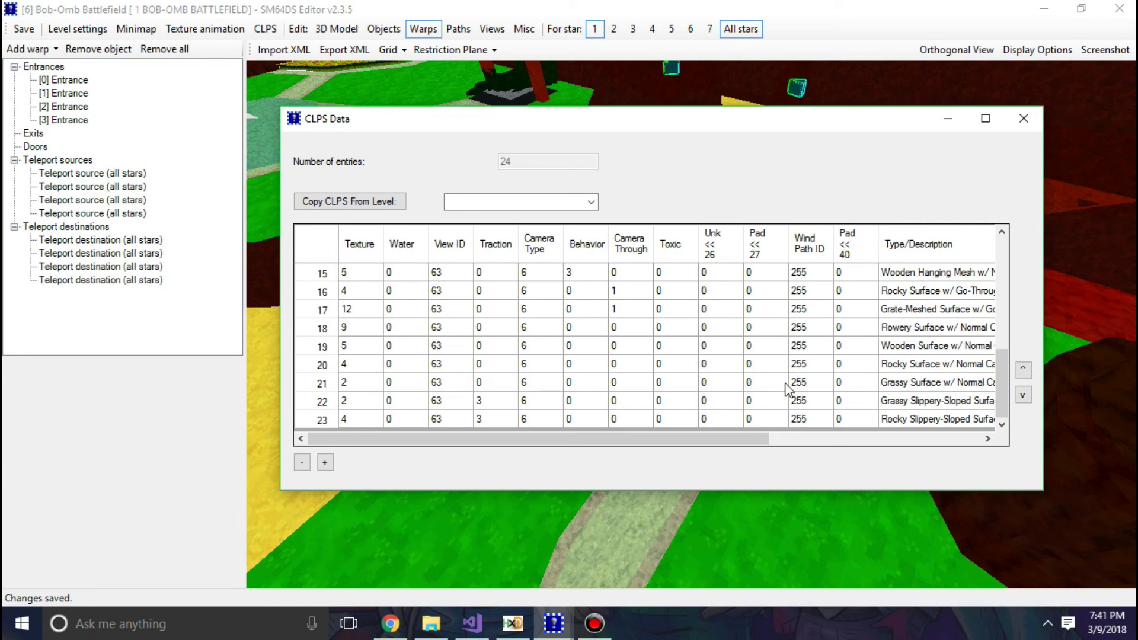
Step: Look over the CLPS entries and examine the colored collision planes of the level in the Collision Map Editor
{"action": "scroll", "coordinate": [781, 386], "scroll_direction": "up", "scroll_amount": 5}
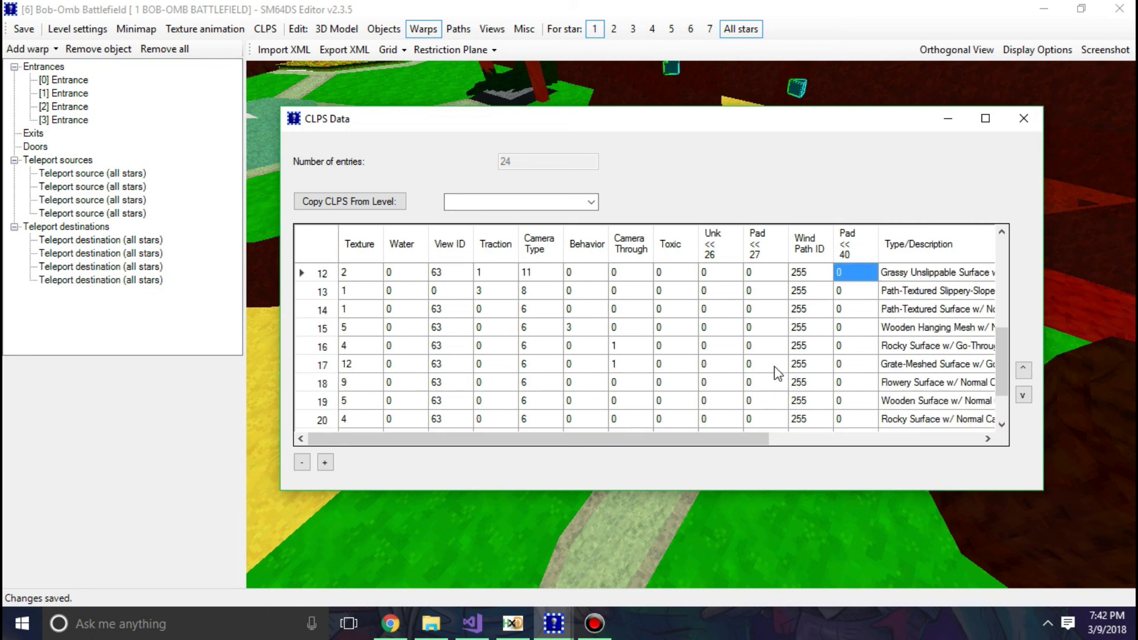
{"action": "scroll", "coordinate": [777, 372], "scroll_direction": "down", "scroll_amount": 5}
{"action": "scroll", "coordinate": [752, 368], "scroll_direction": "up", "scroll_amount": 5}
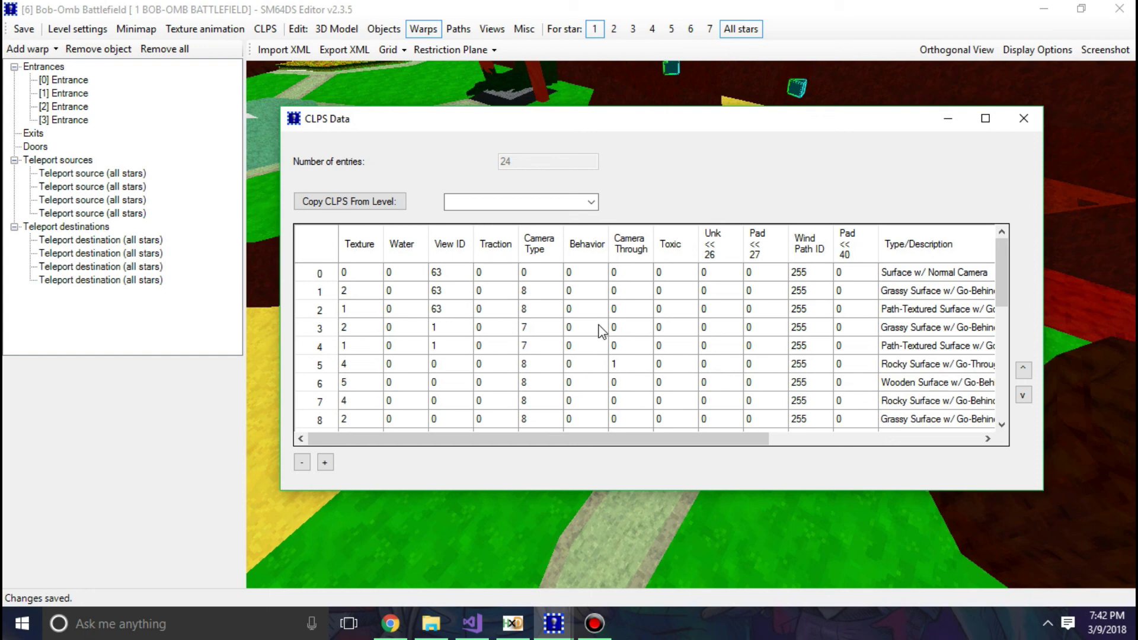
{"action": "left_click", "coordinate": [554, 623]}
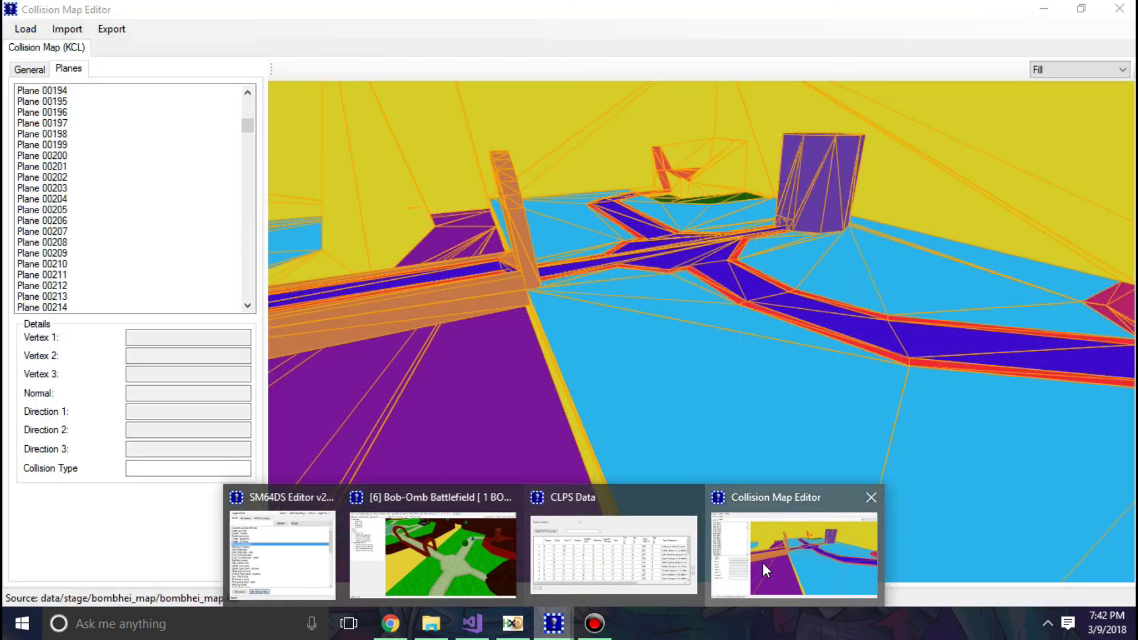
{"action": "left_click", "coordinate": [763, 569]}
{"action": "left_click_drag", "start_coordinate": [563, 318], "coordinate": [622, 368]}
{"action": "left_click", "coordinate": [612, 360]}
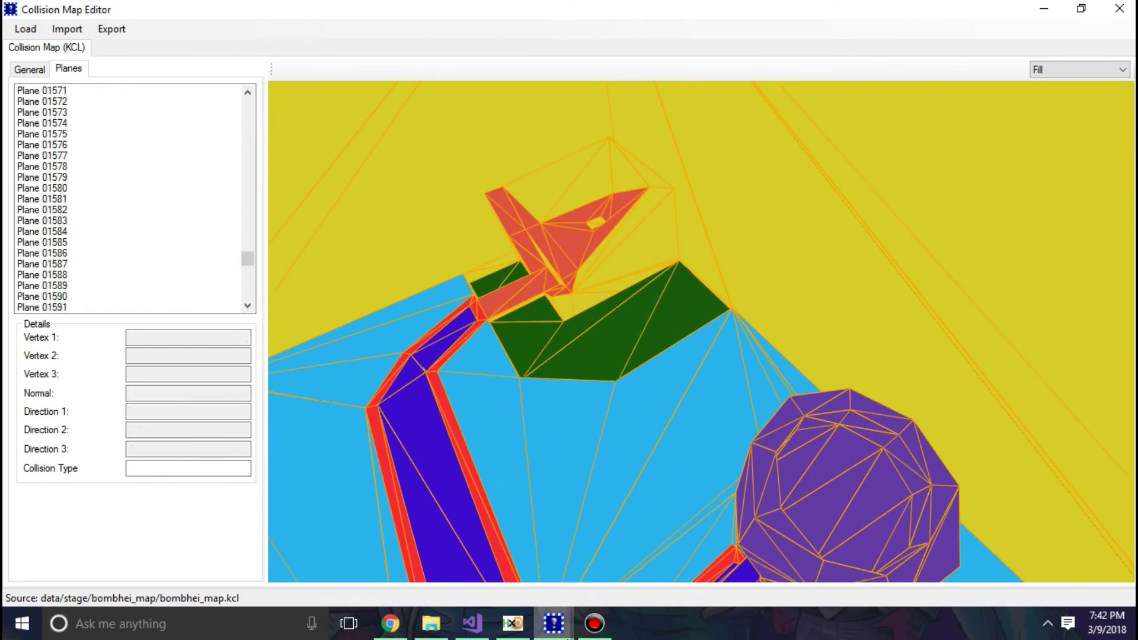
Step: Return to the CLPS data, consult the reference document's Texture list, and set entry 19's Texture to 0
{"action": "mouse_move", "coordinate": [554, 622]}
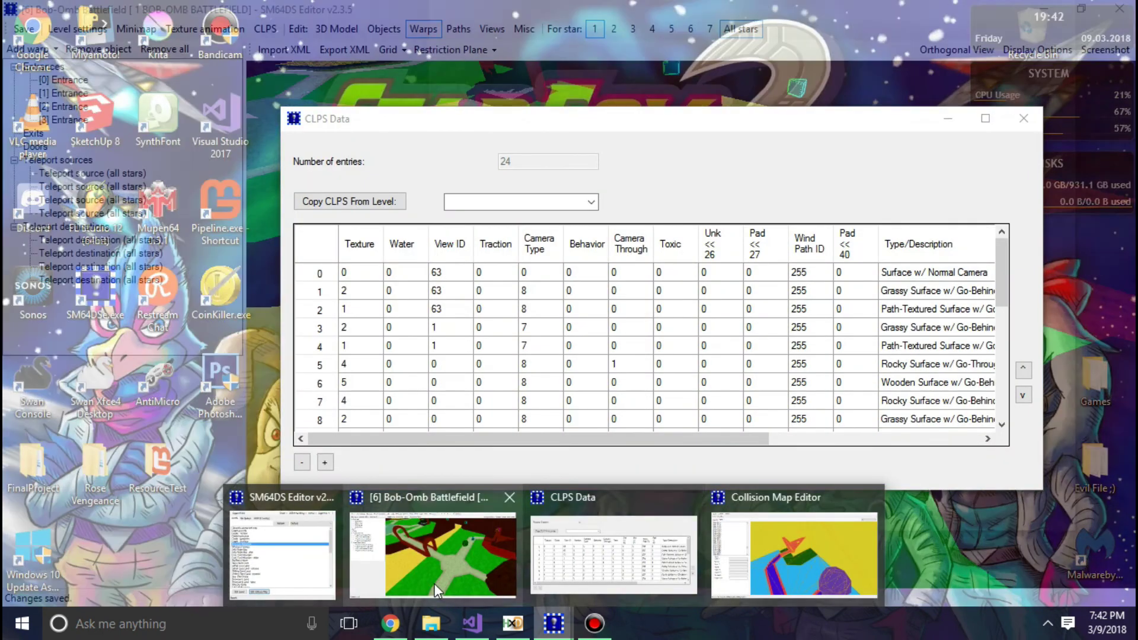
{"action": "left_click", "coordinate": [434, 587]}
{"action": "scroll", "coordinate": [460, 348], "scroll_direction": "down", "scroll_amount": 4}
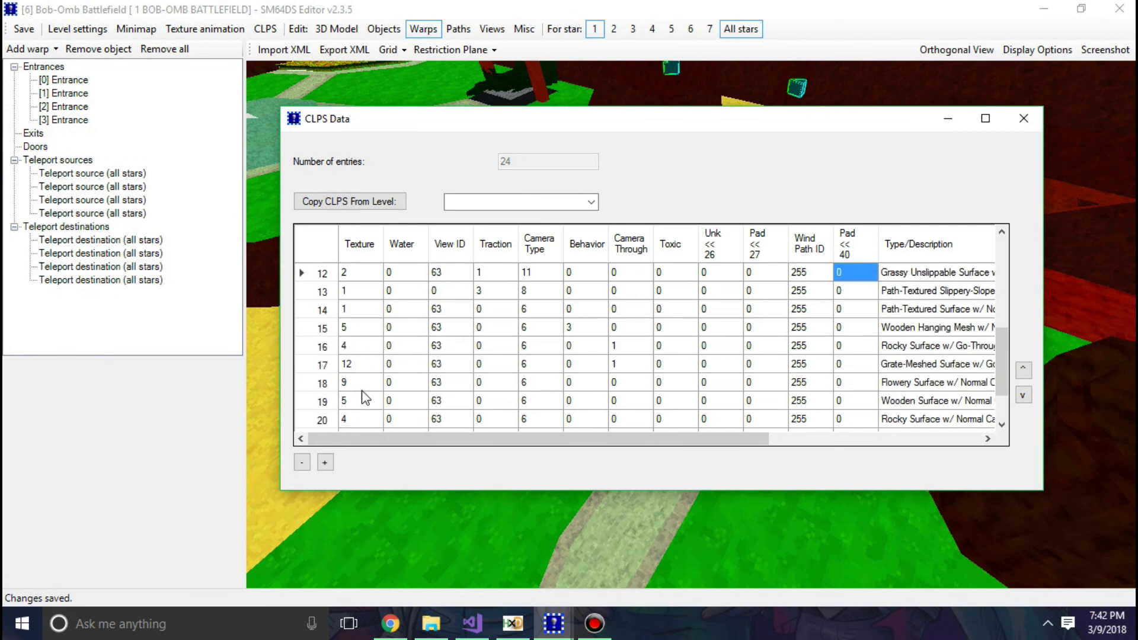
{"action": "left_click", "coordinate": [363, 401]}
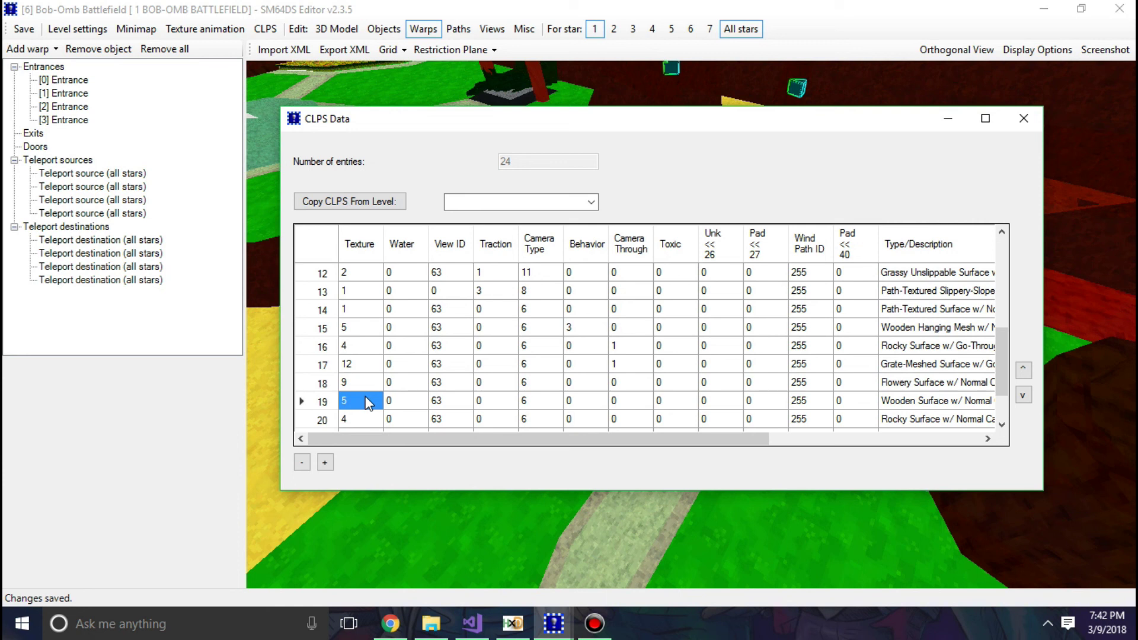
{"action": "left_click", "coordinate": [390, 624]}
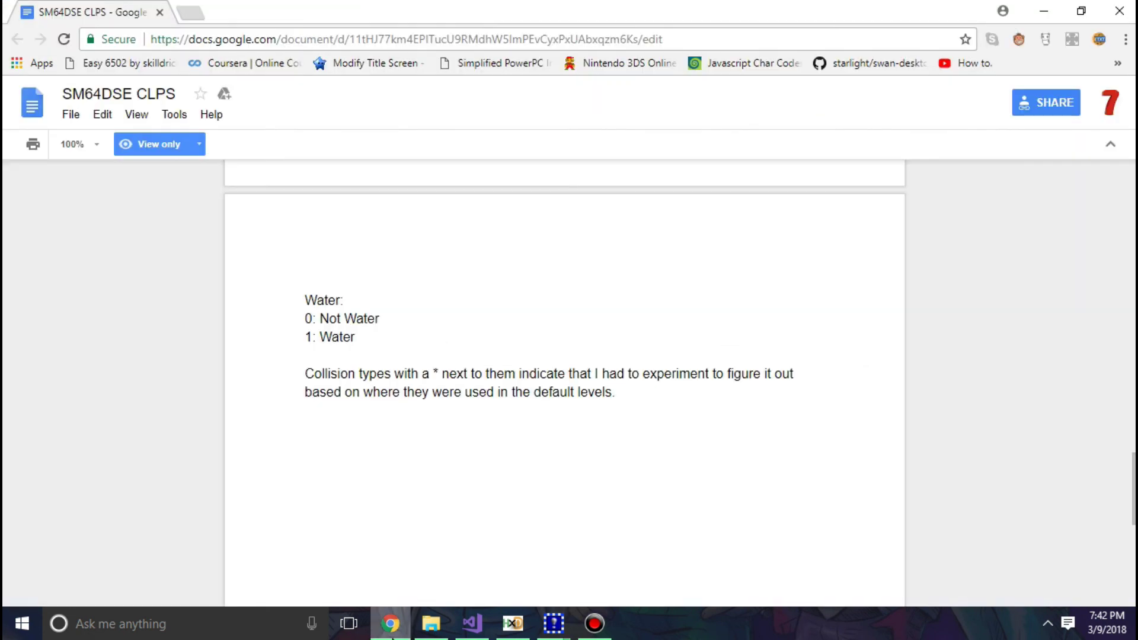
{"action": "scroll", "coordinate": [439, 438], "scroll_direction": "up", "scroll_amount": 20}
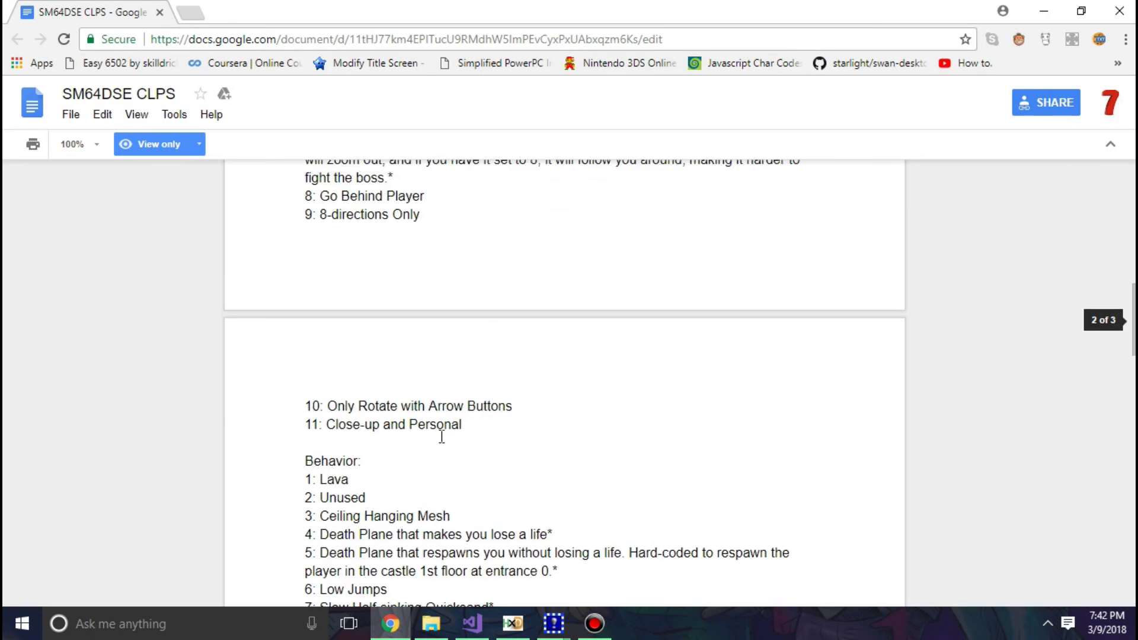
{"action": "scroll", "coordinate": [440, 438], "scroll_direction": "up", "scroll_amount": 3}
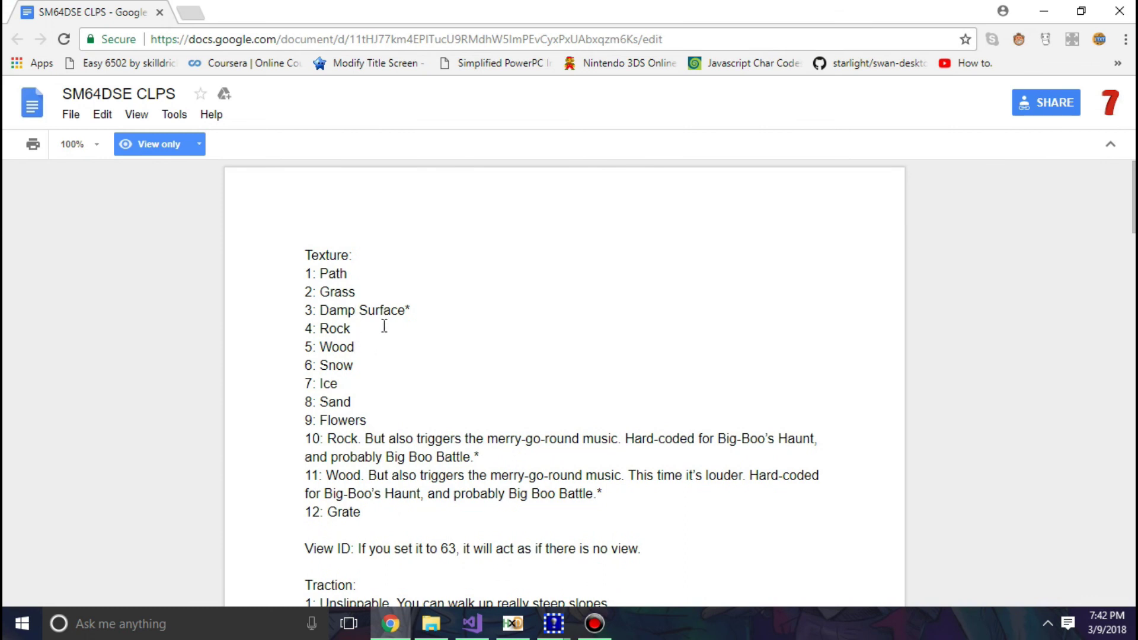
{"action": "left_click", "coordinate": [390, 623]}
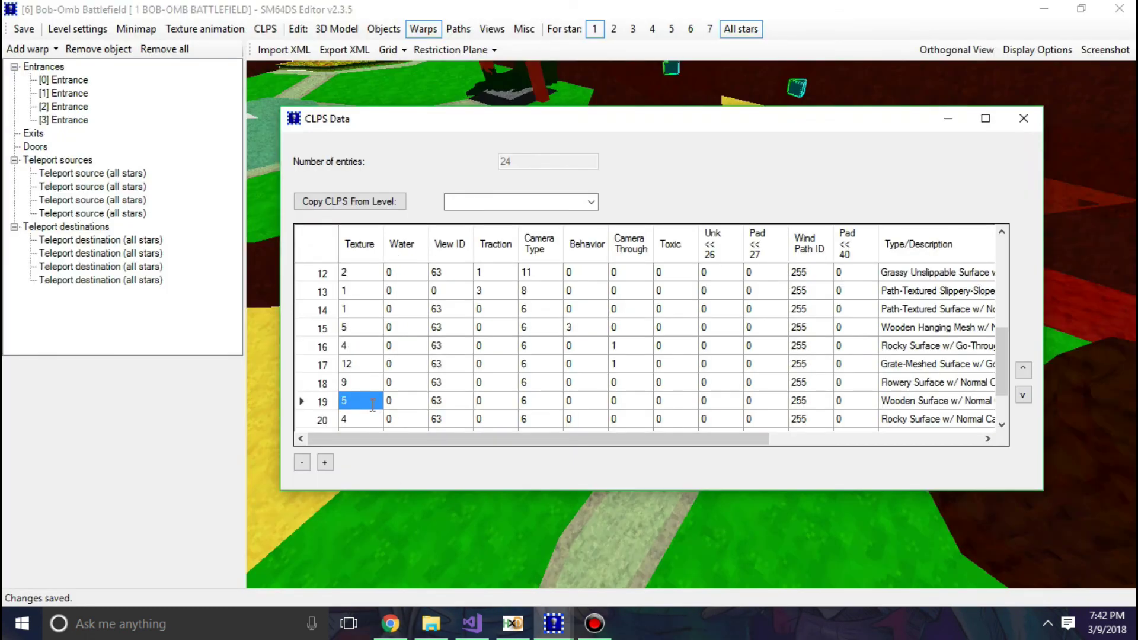
{"action": "type", "text": "0"}
{"action": "key", "text": "Return"}
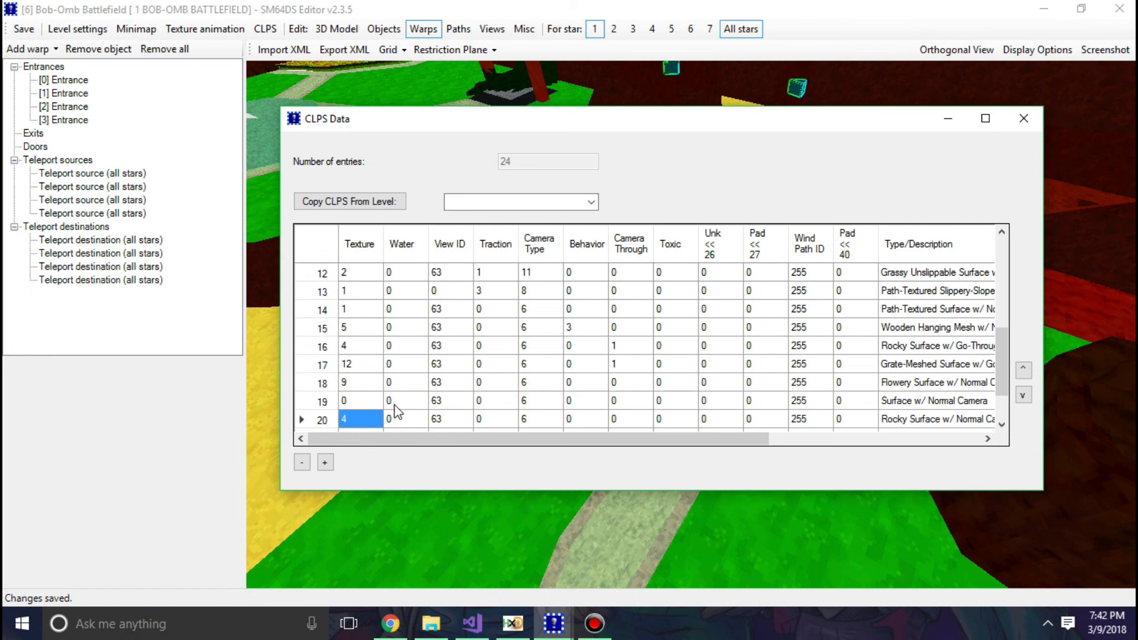
Step: Set entry 19's Behavior to 1 for lava and check its remaining parameters through Pad << 40
{"action": "left_click", "coordinate": [394, 403]}
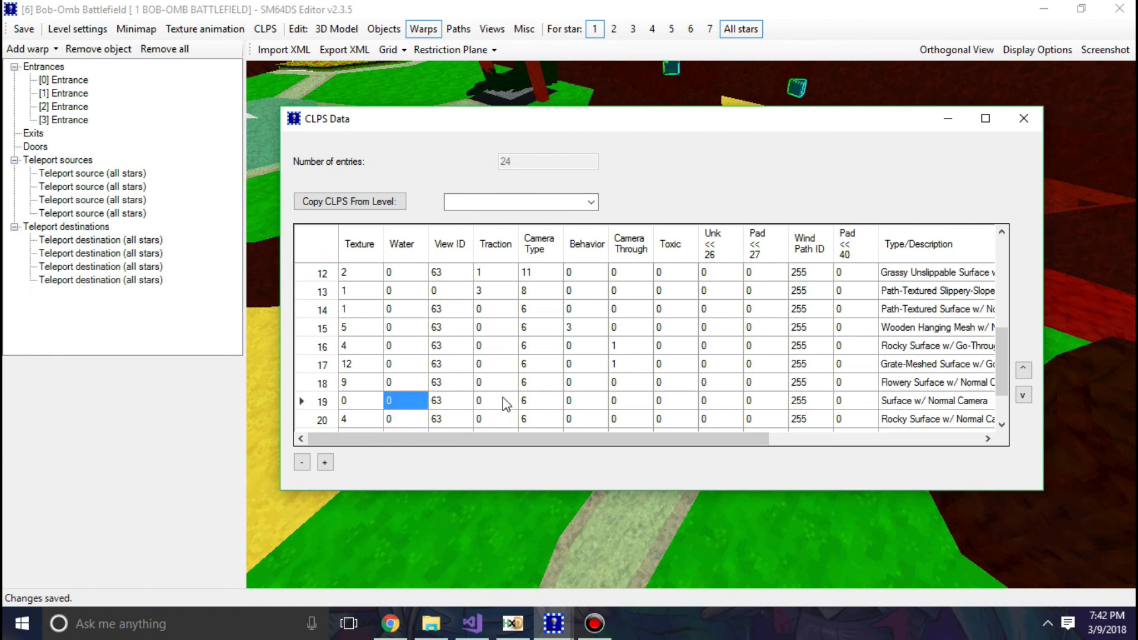
{"action": "type", "text": "0"}
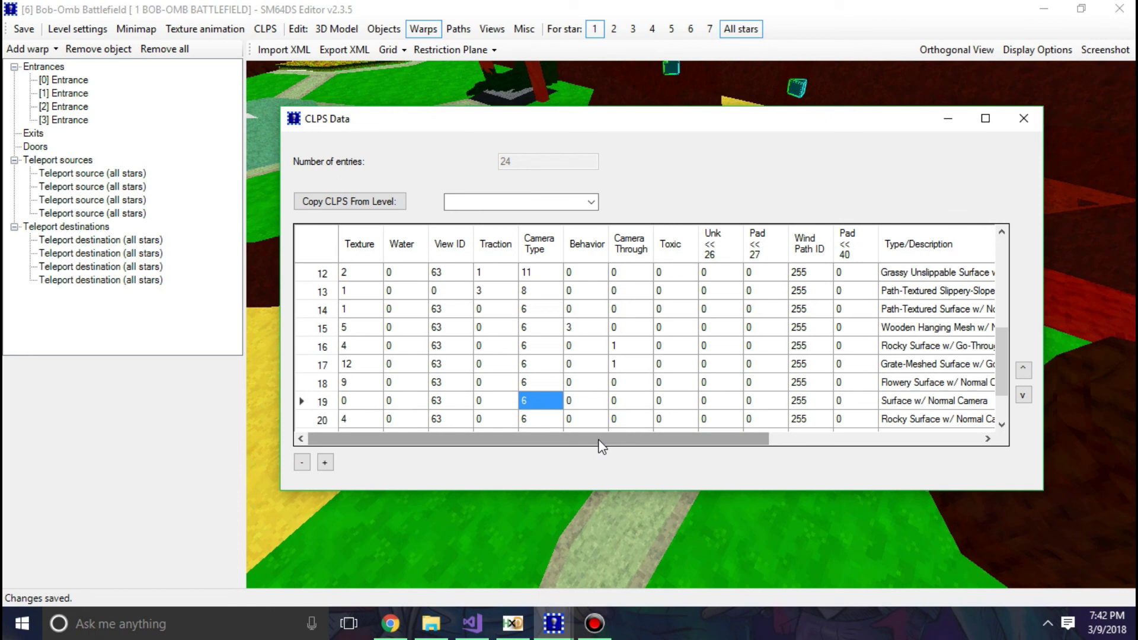
{"action": "left_click", "coordinate": [590, 407]}
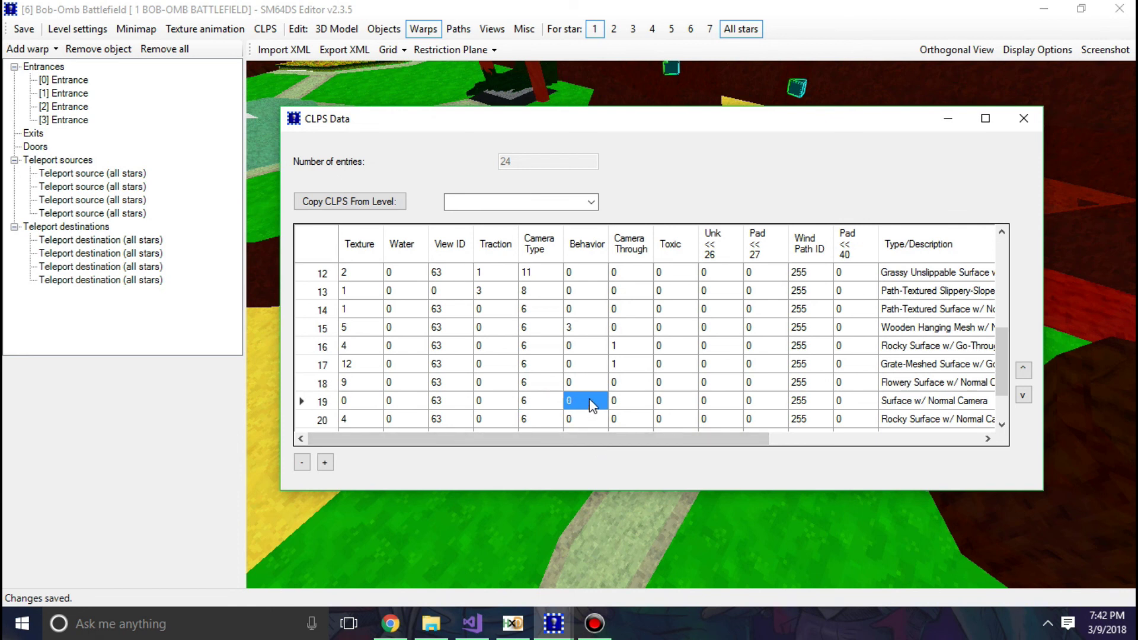
{"action": "type", "text": "1"}
{"action": "key", "text": "Return"}
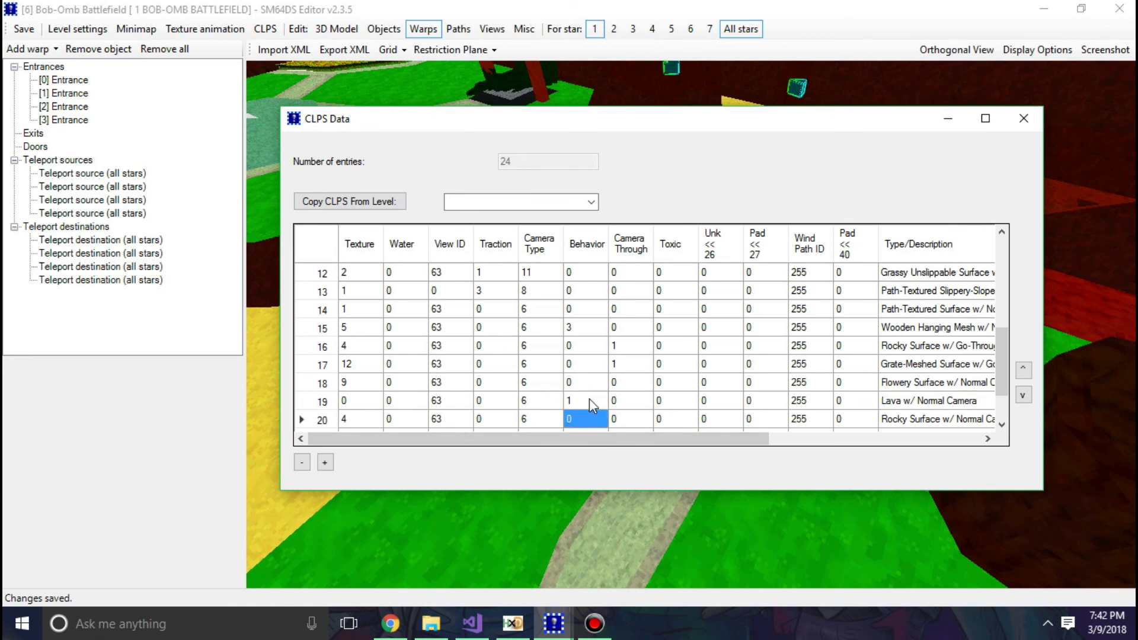
{"action": "left_click", "coordinate": [633, 406]}
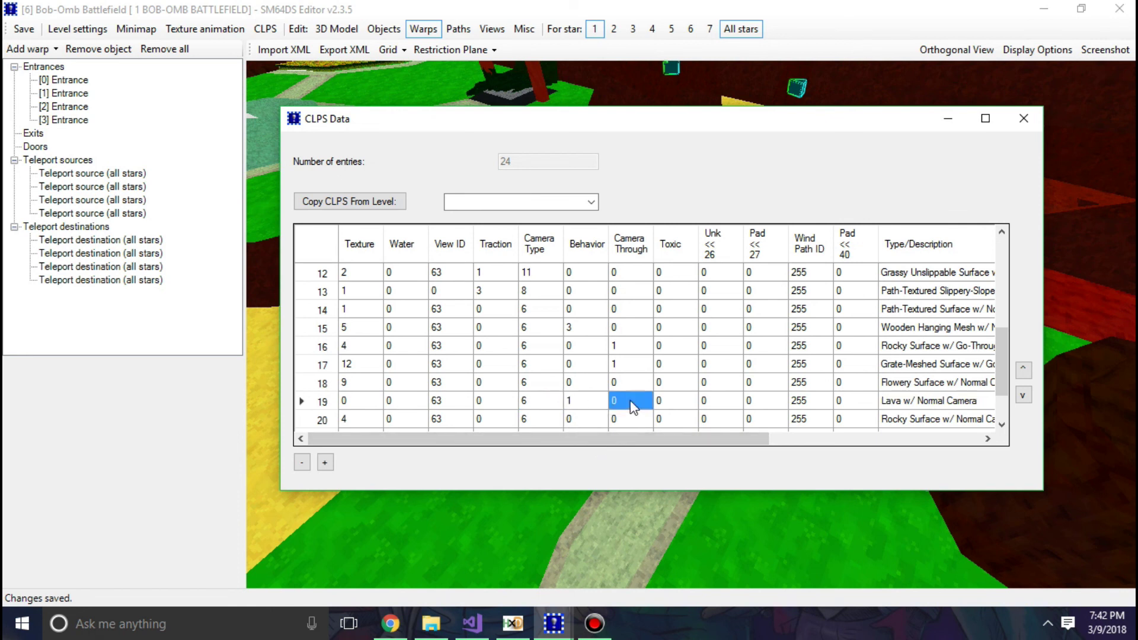
{"action": "left_click", "coordinate": [674, 407]}
{"action": "left_click", "coordinate": [709, 402]}
{"action": "left_click", "coordinate": [756, 402]}
{"action": "left_click", "coordinate": [841, 401]}
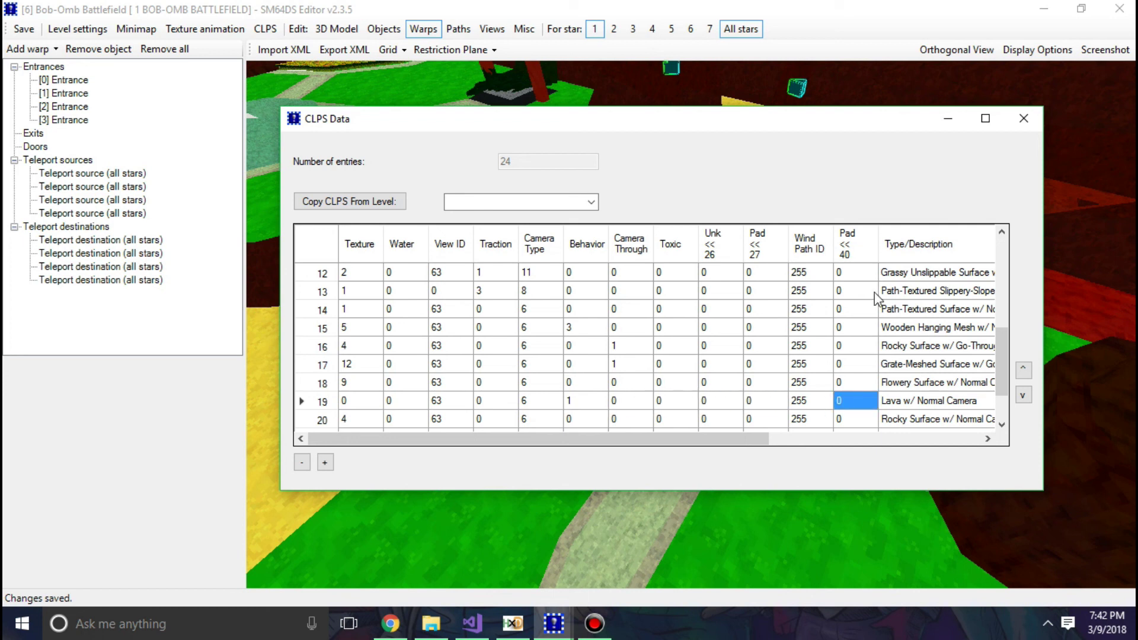
Step: Insert three new CLPS entries before the last entry, 23, and close the CLPS data
{"action": "scroll", "coordinate": [782, 356], "scroll_direction": "down", "scroll_amount": 1}
{"action": "left_click", "coordinate": [301, 419]}
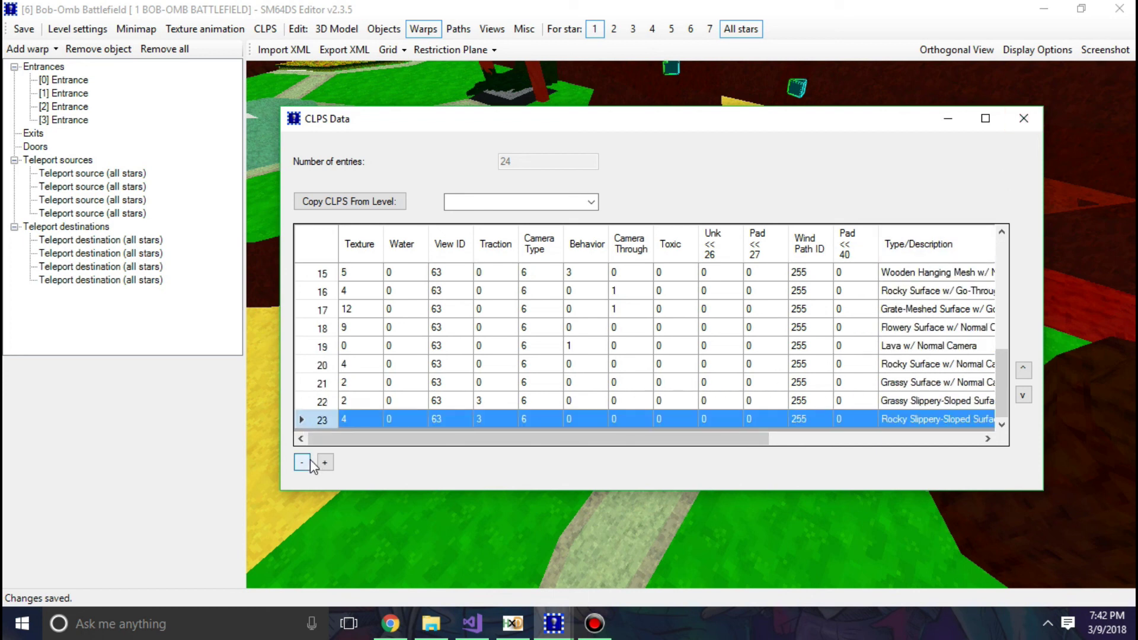
{"action": "left_click", "coordinate": [324, 462]}
{"action": "left_click", "coordinate": [325, 462]}
{"action": "left_click", "coordinate": [325, 463]}
{"action": "scroll", "coordinate": [394, 369], "scroll_direction": "down", "scroll_amount": 1}
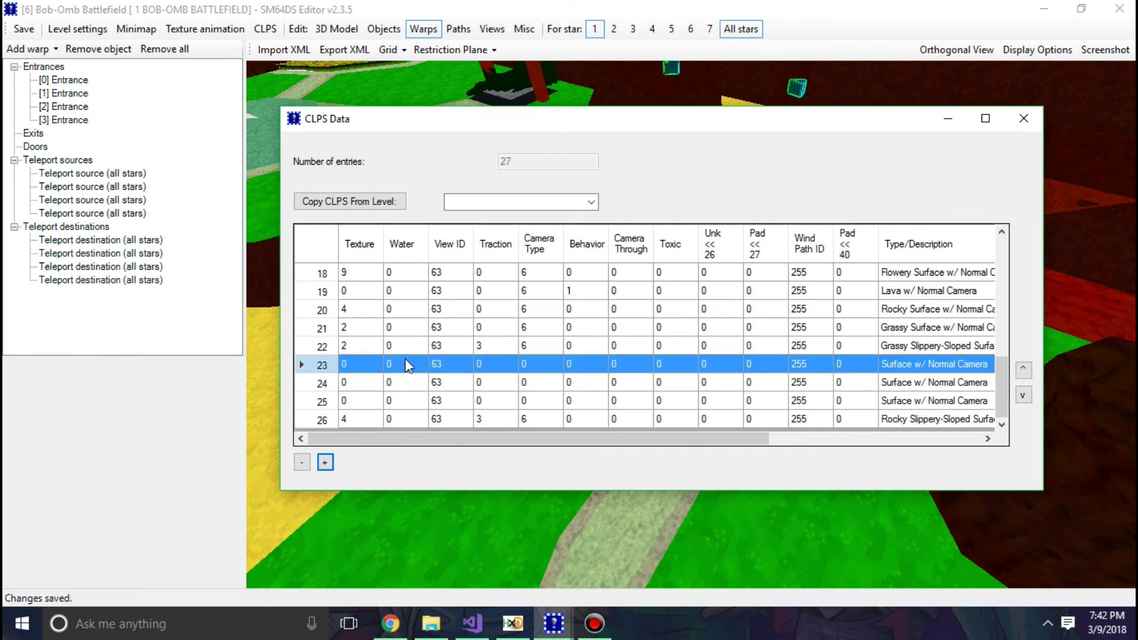
{"action": "left_click", "coordinate": [1021, 117]}
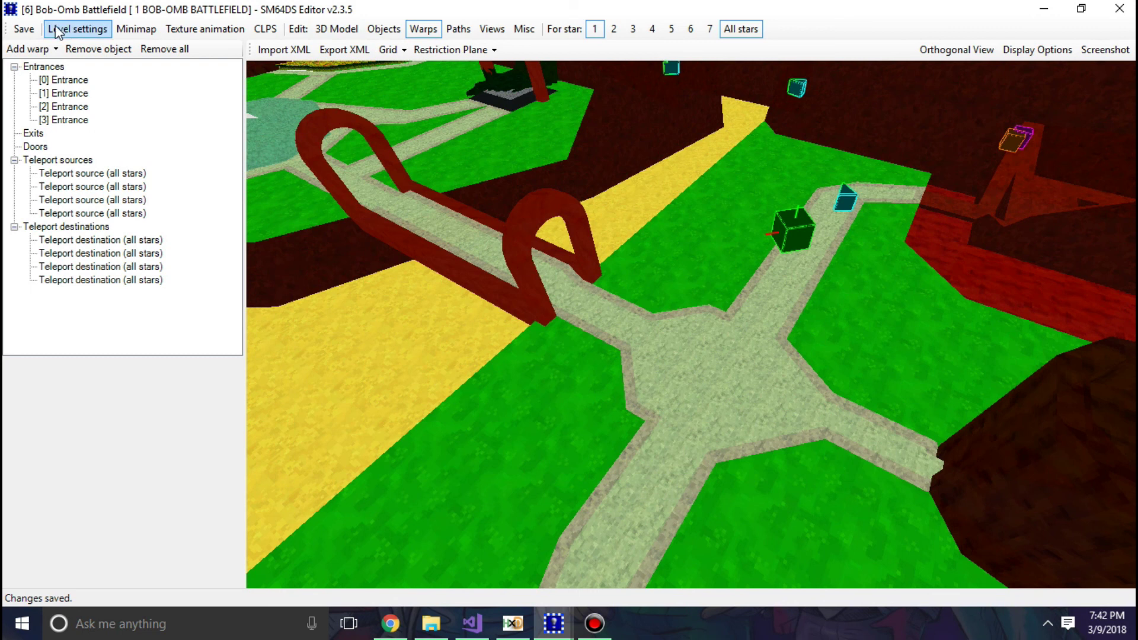
{"action": "left_click_drag", "start_coordinate": [782, 307], "coordinate": [845, 436]}
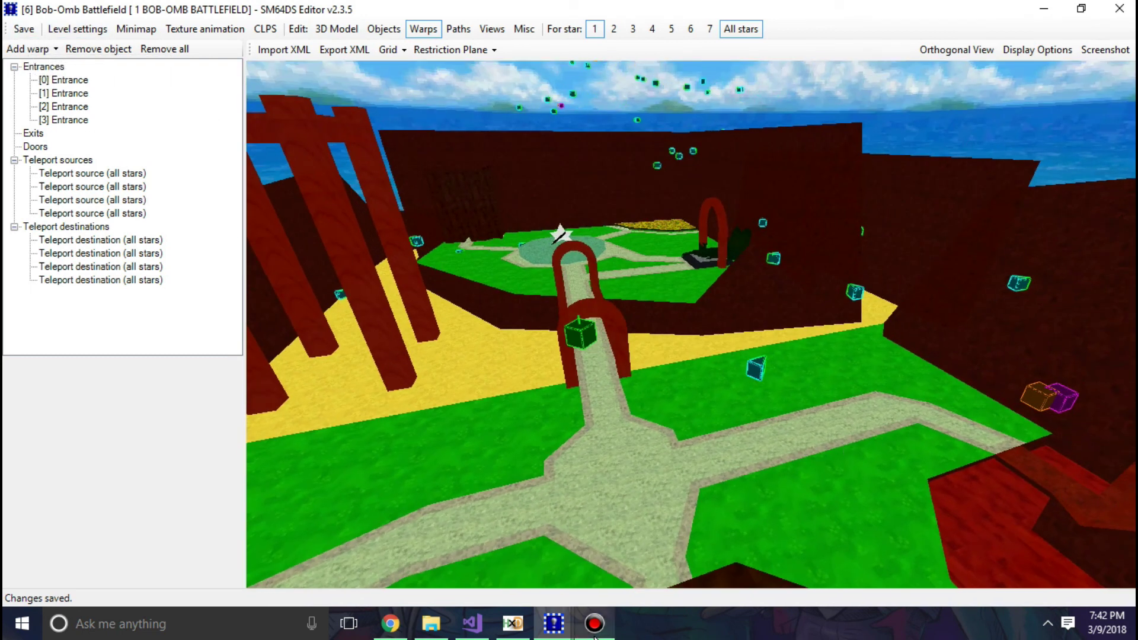
{"action": "mouse_move", "coordinate": [594, 637]}
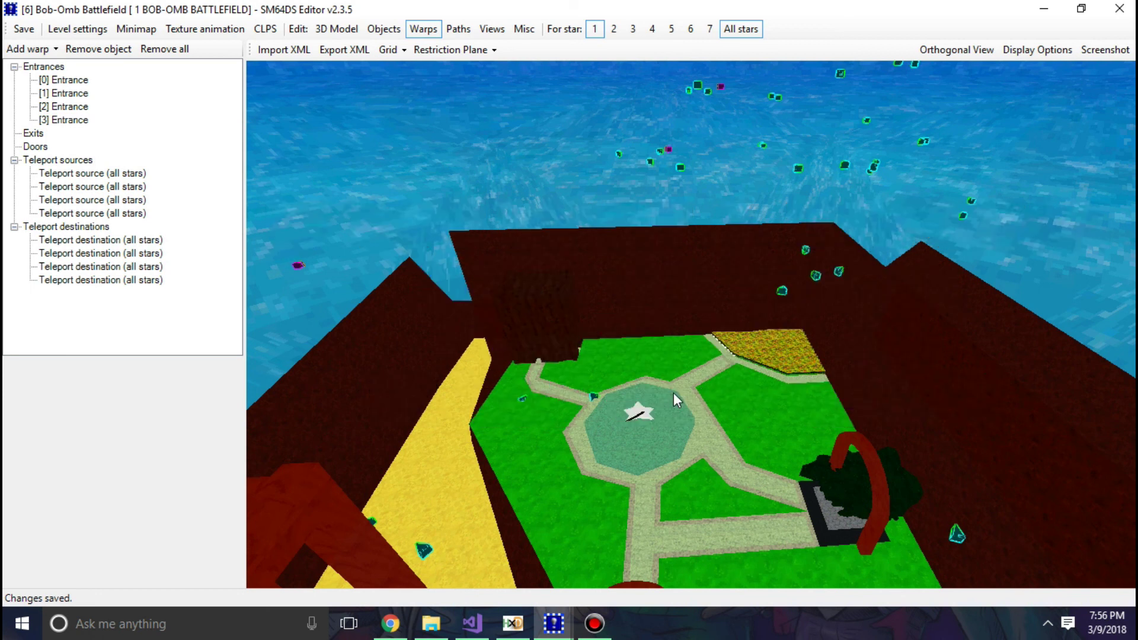
Step: Switch to the CLPS reference document in Chrome and review the Texture and Behavior value lists
{"action": "key", "text": "alt+Tab"}
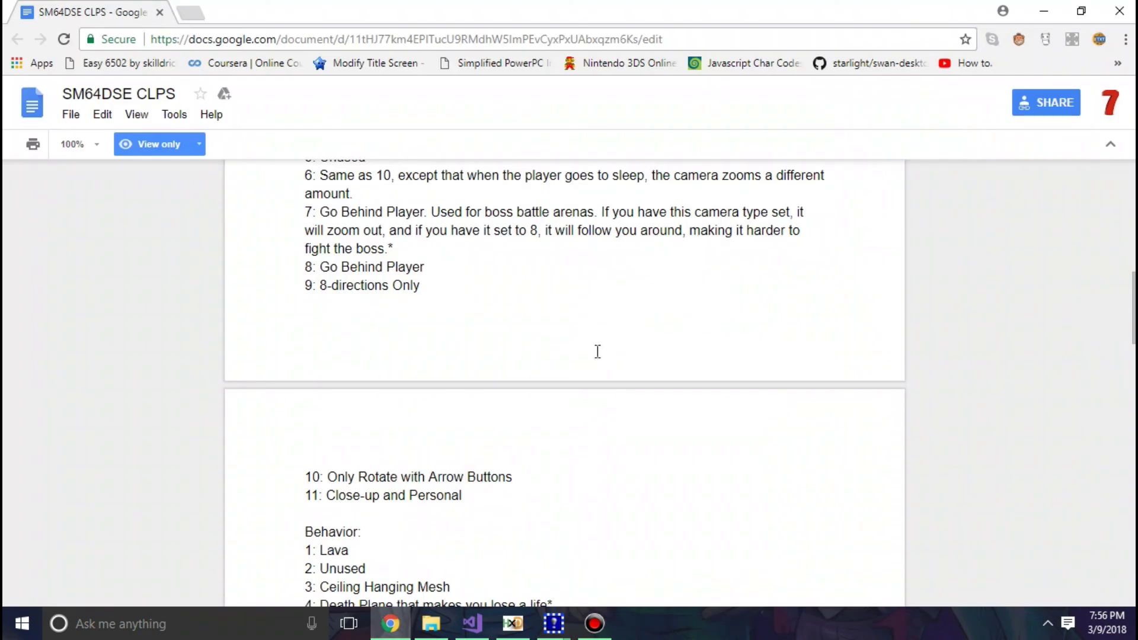
{"action": "scroll", "coordinate": [597, 351], "scroll_direction": "up", "scroll_amount": 10}
{"action": "scroll", "coordinate": [544, 351], "scroll_direction": "up", "scroll_amount": 1}
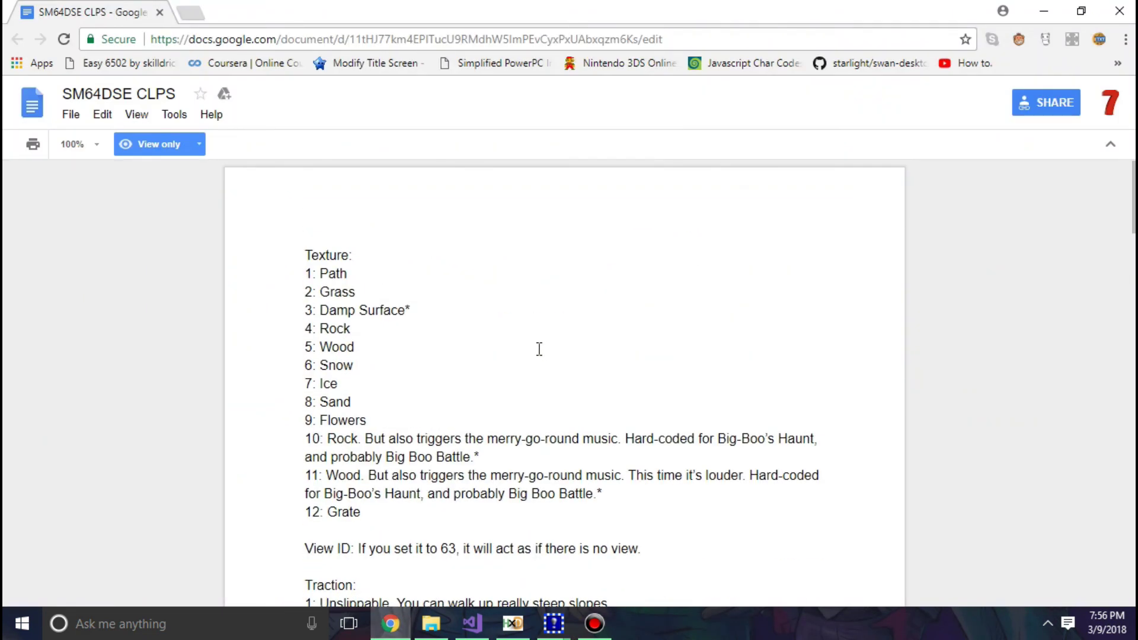
{"action": "scroll", "coordinate": [447, 368], "scroll_direction": "down", "scroll_amount": 12}
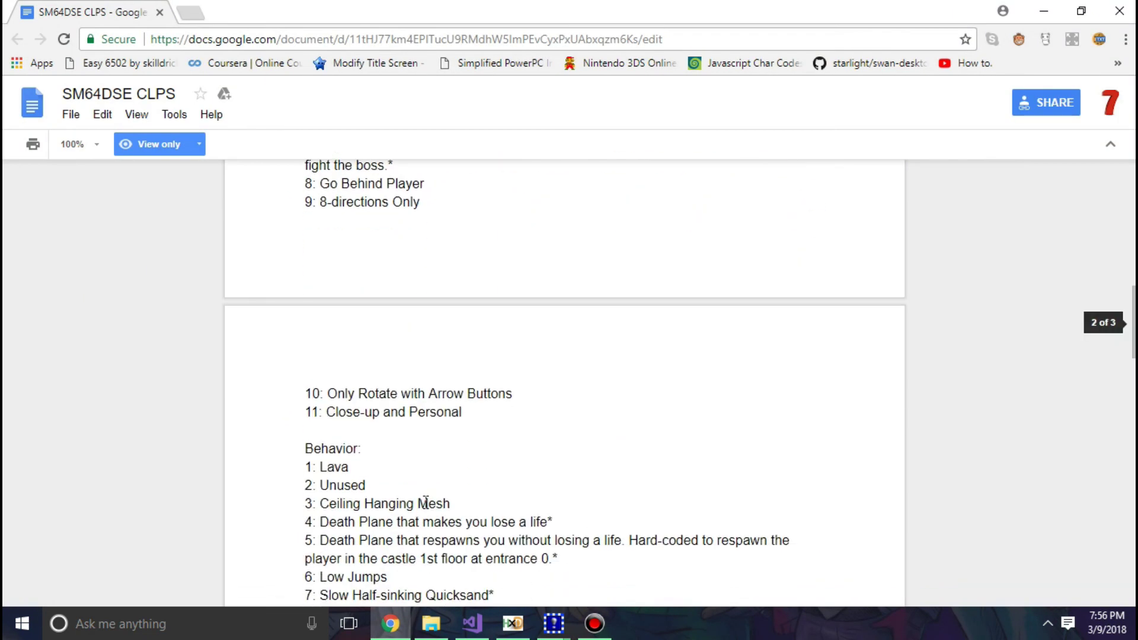
{"action": "scroll", "coordinate": [426, 502], "scroll_direction": "down", "scroll_amount": 3}
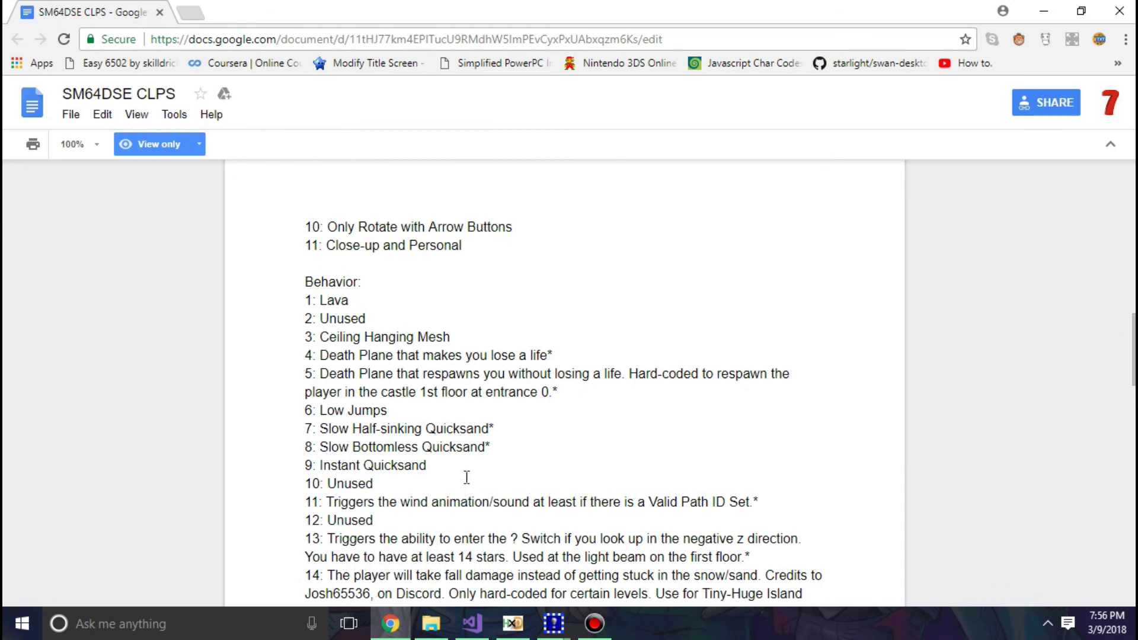